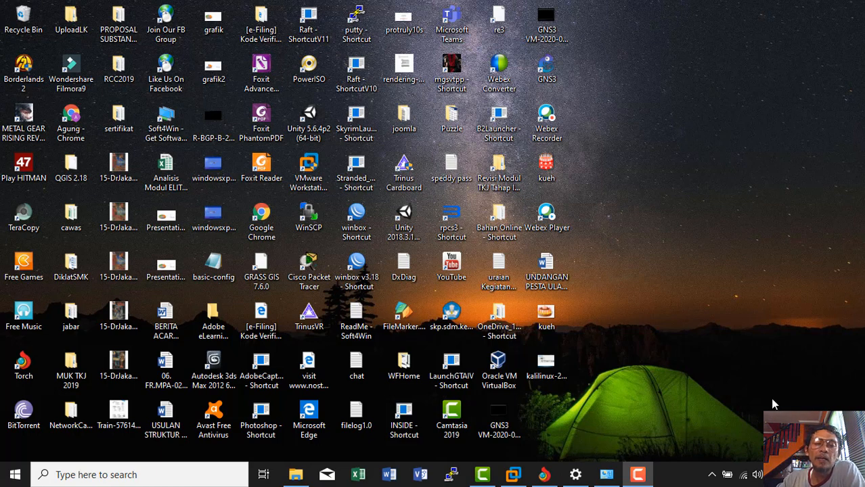
# - Open the Kebutuhan KB6 folder in Bahan Online and examine the router images in its Ios Gns3 subfolder
pyautogui.click(296, 474)
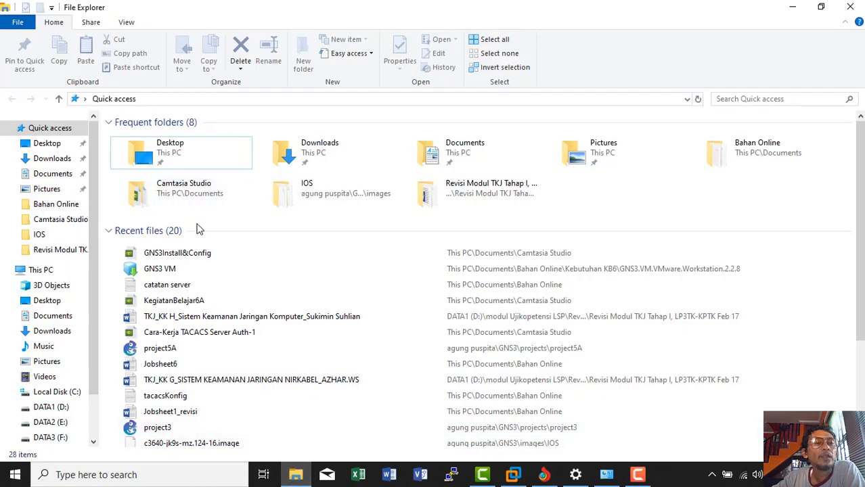
pyautogui.click(58, 205)
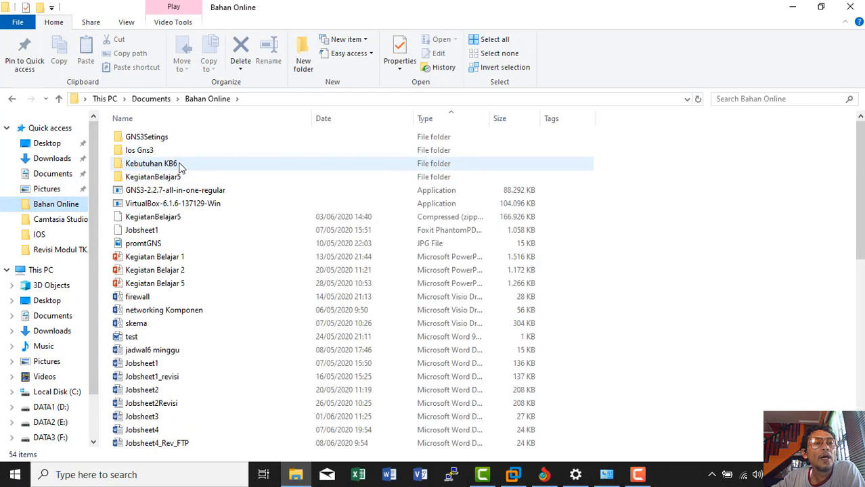
pyautogui.click(180, 168)
pyautogui.doubleClick(180, 168)
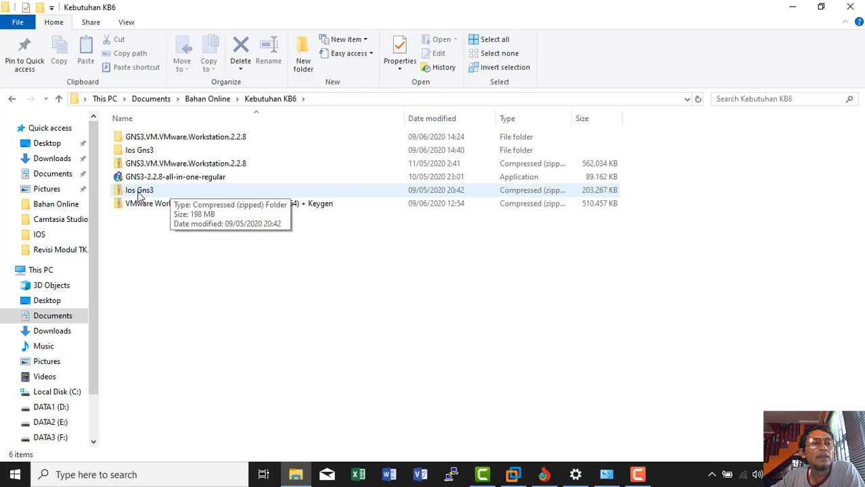
pyautogui.doubleClick(135, 150)
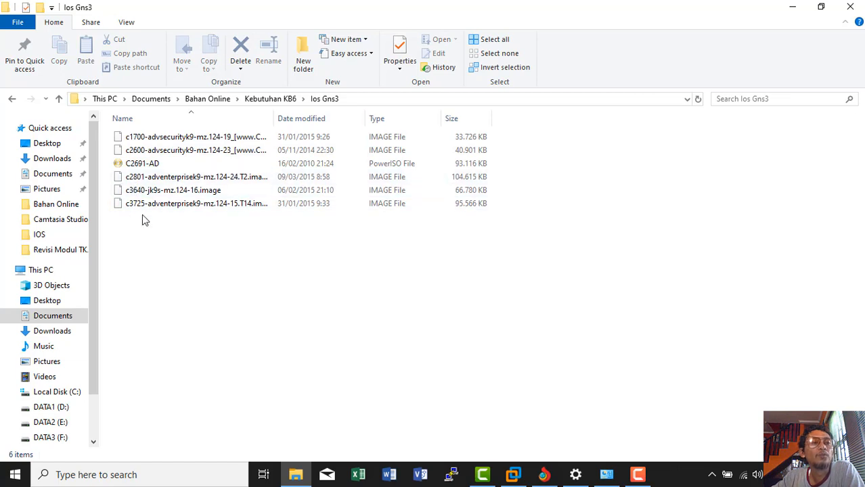
pyautogui.click(11, 99)
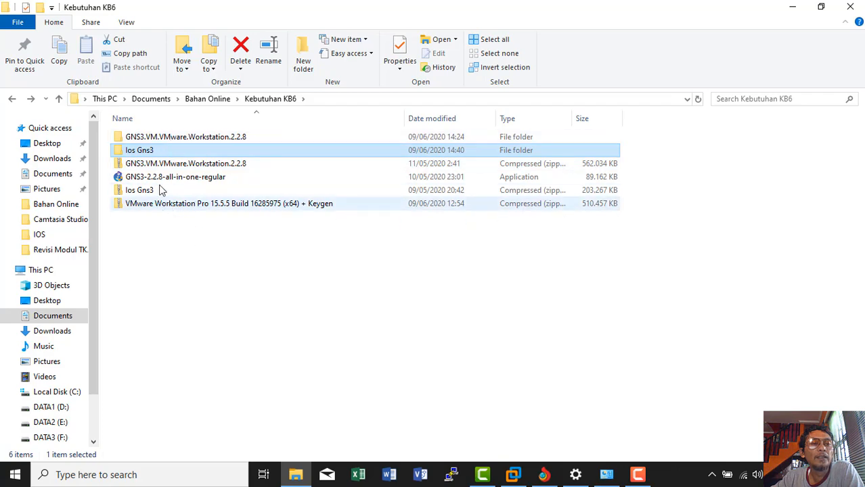
# - Switch to the Torch browser and view the server's /download index with the GNS3 and VMware installation files
pyautogui.click(543, 474)
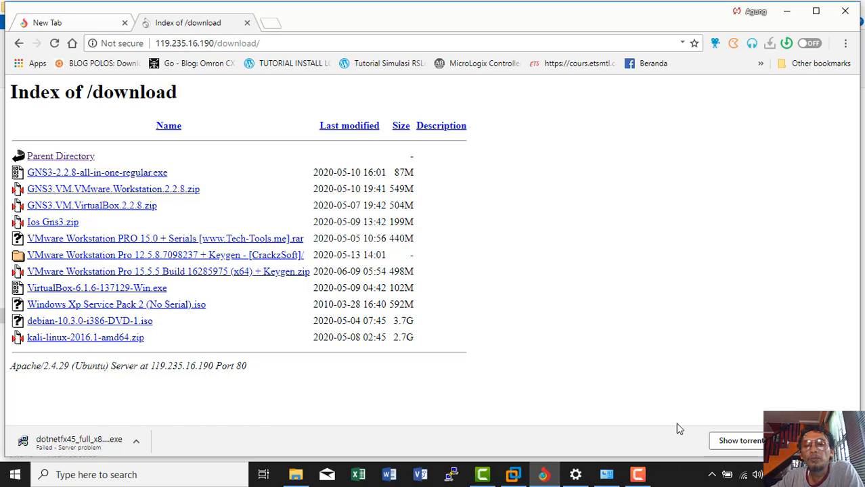
pyautogui.click(642, 476)
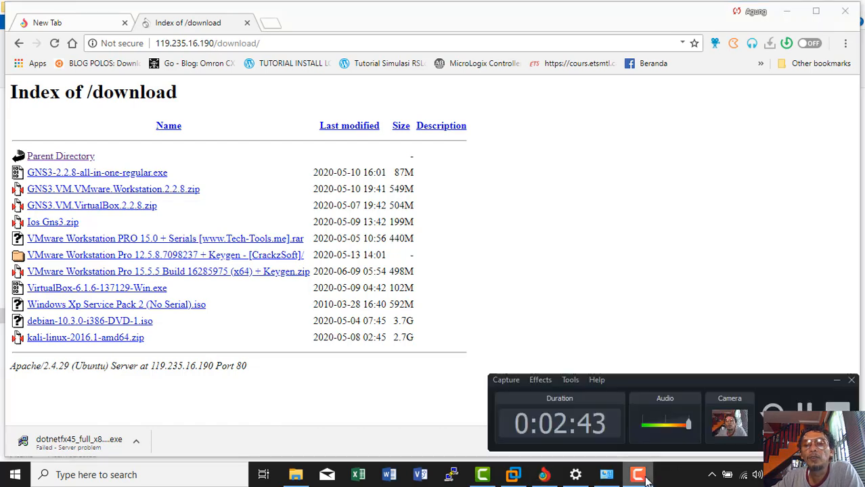
pyautogui.click(639, 476)
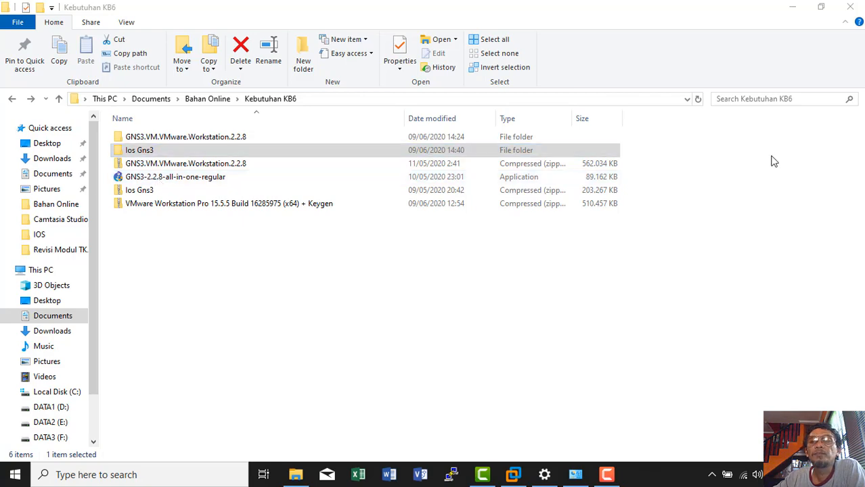
# - Switch back to File Explorer and copy all the image files in the Ios Gns3 folder of Kebutuhan KB6
pyautogui.click(792, 7)
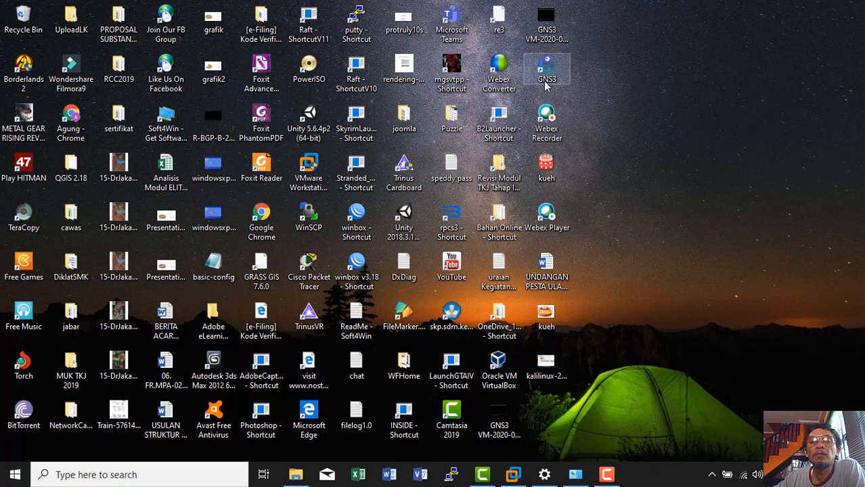
pyautogui.click(302, 477)
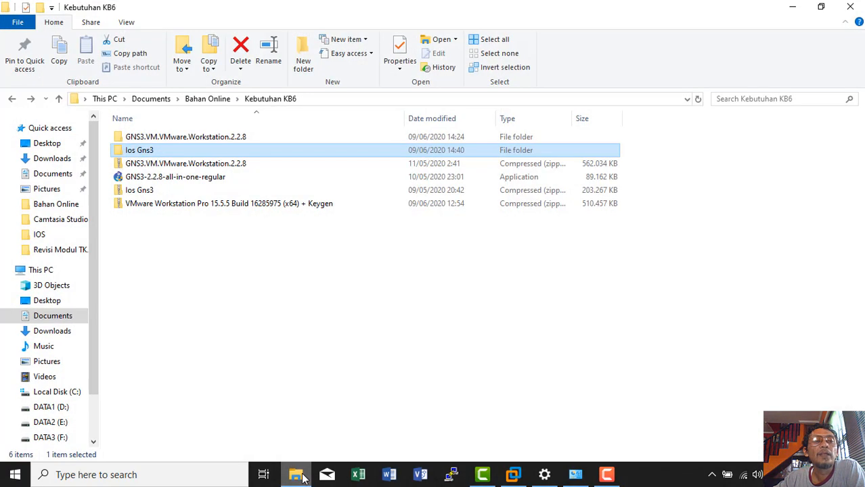
pyautogui.doubleClick(143, 150)
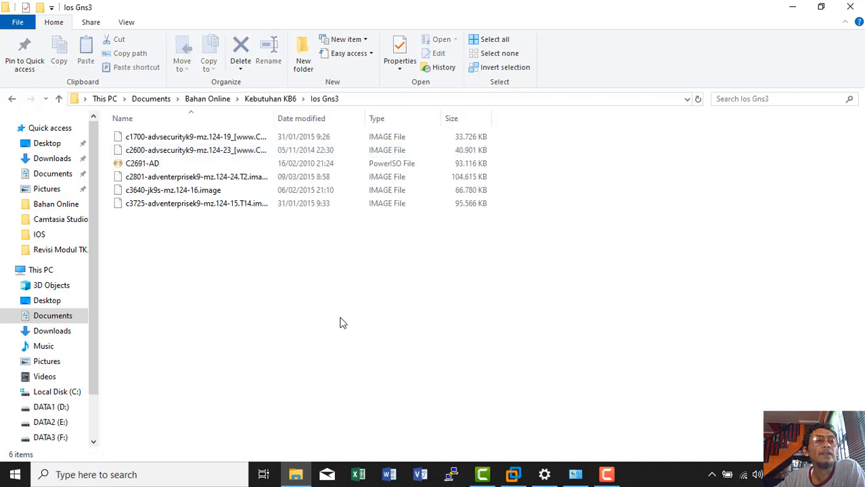
pyautogui.moveTo(339, 317); pyautogui.dragTo(216, 135)
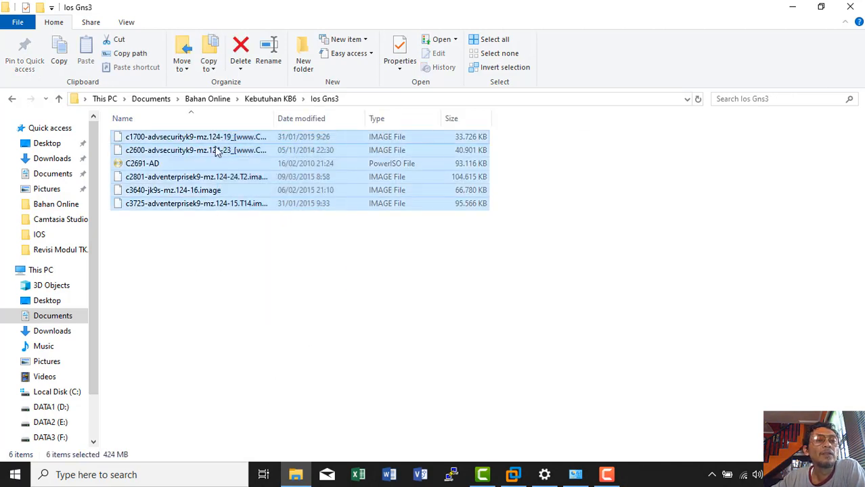
pyautogui.rightClick(213, 180)
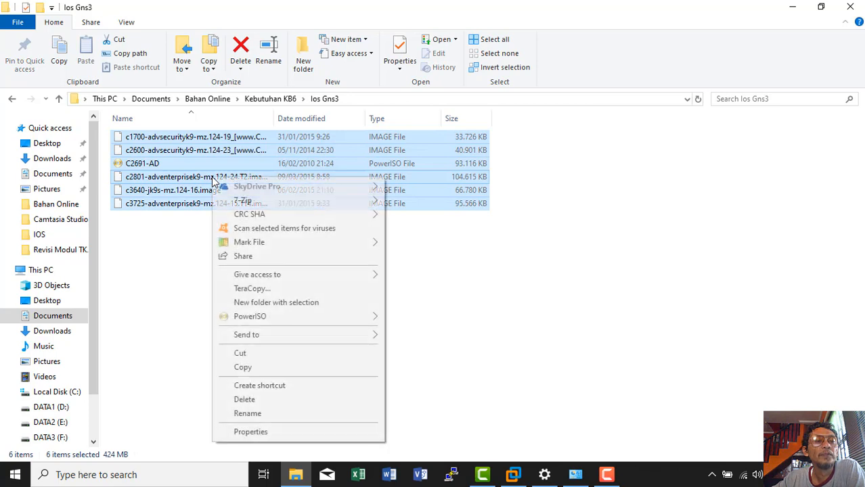
pyautogui.click(248, 368)
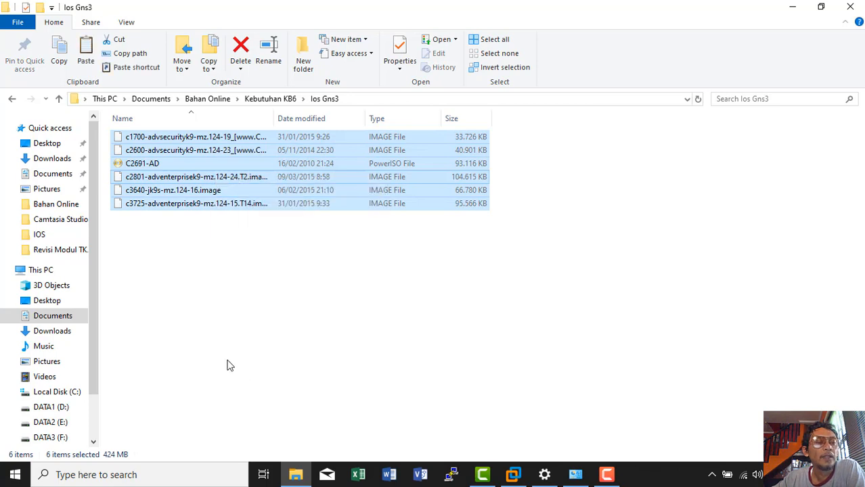
# - Go to the GNS3\images\IOS folder inside the user's profile folder under Users on Local Disk (C:)
pyautogui.click(67, 394)
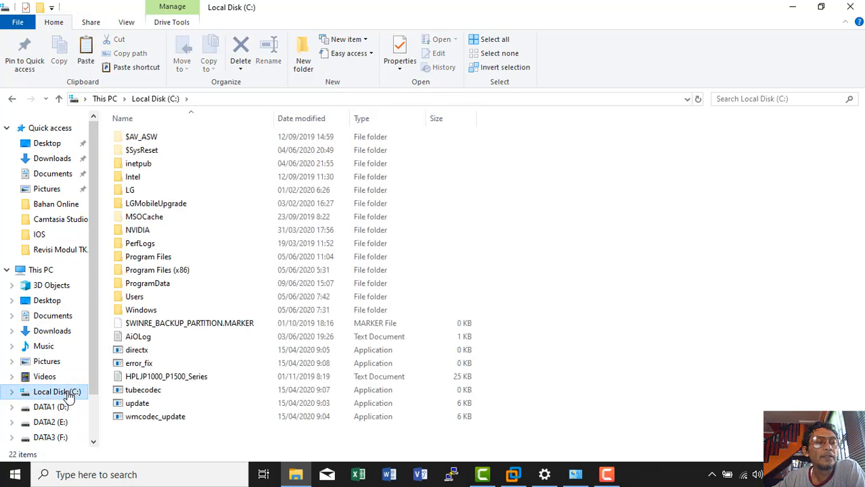
pyautogui.doubleClick(144, 298)
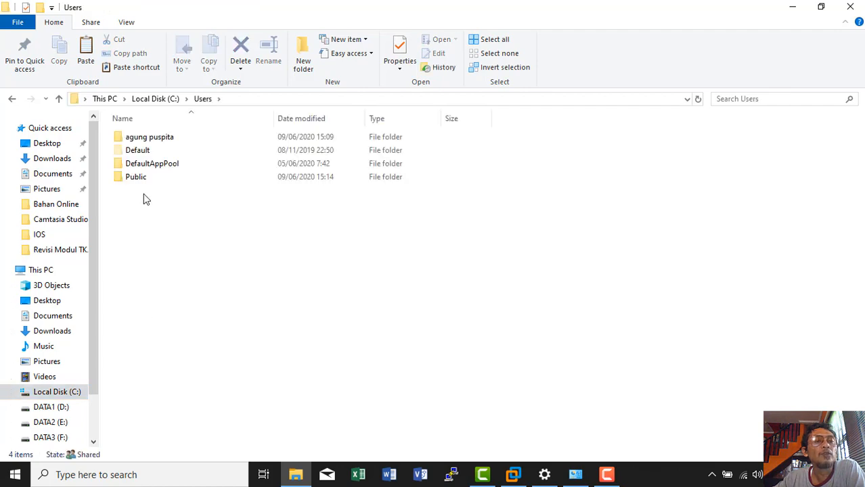
pyautogui.doubleClick(158, 142)
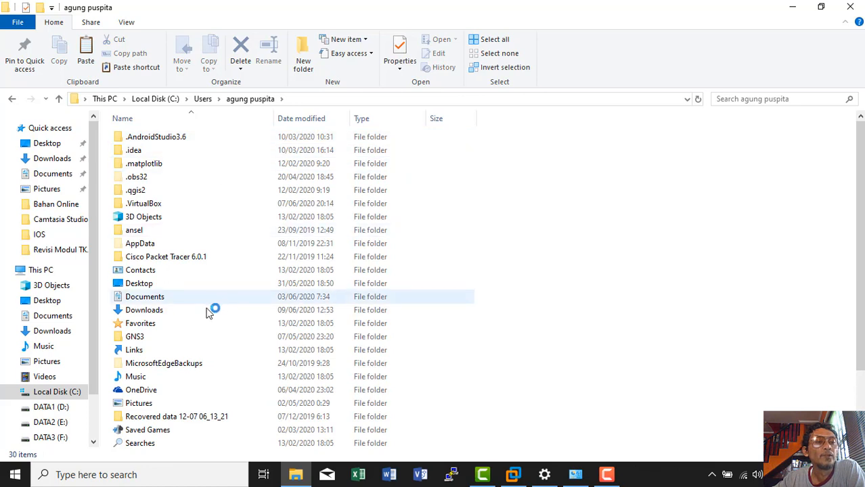
pyautogui.click(148, 340)
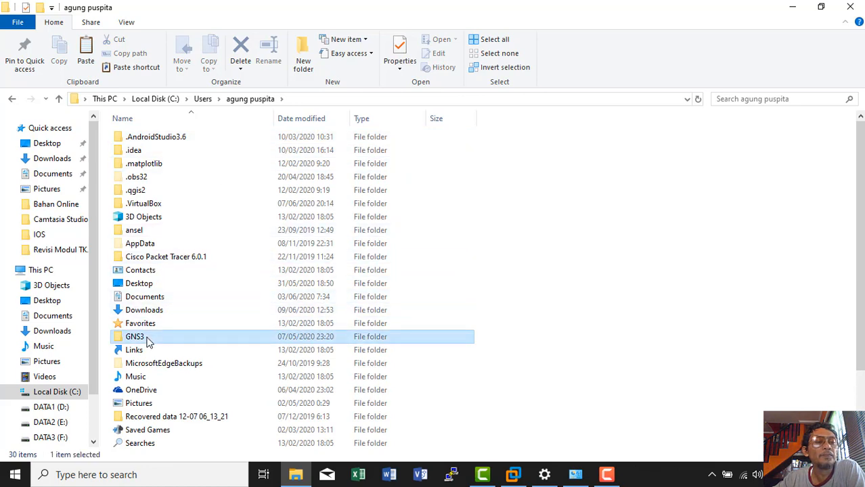
pyautogui.doubleClick(148, 340)
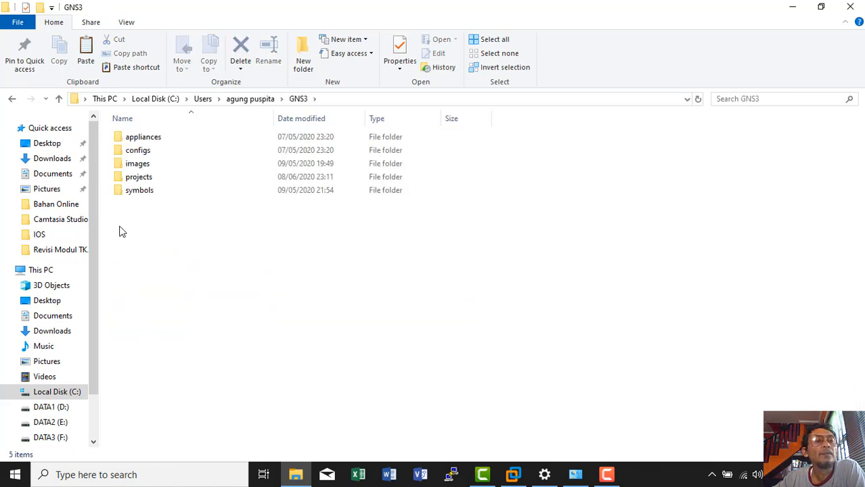
pyautogui.doubleClick(139, 164)
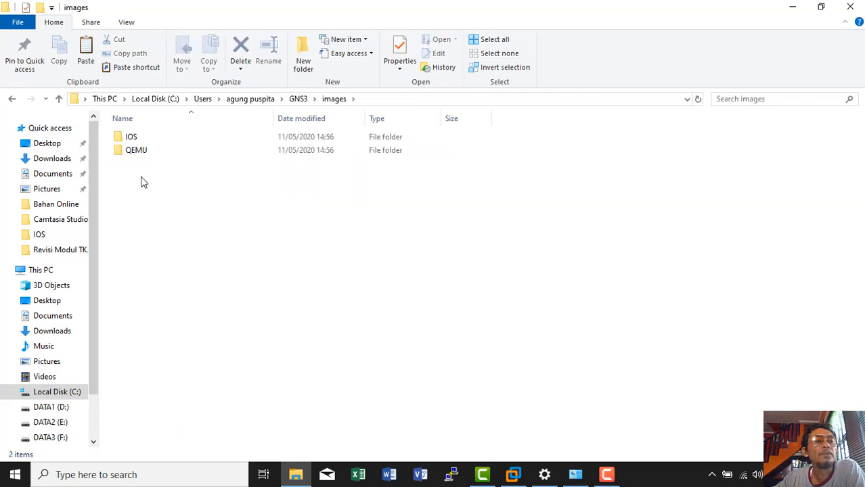
pyautogui.doubleClick(138, 138)
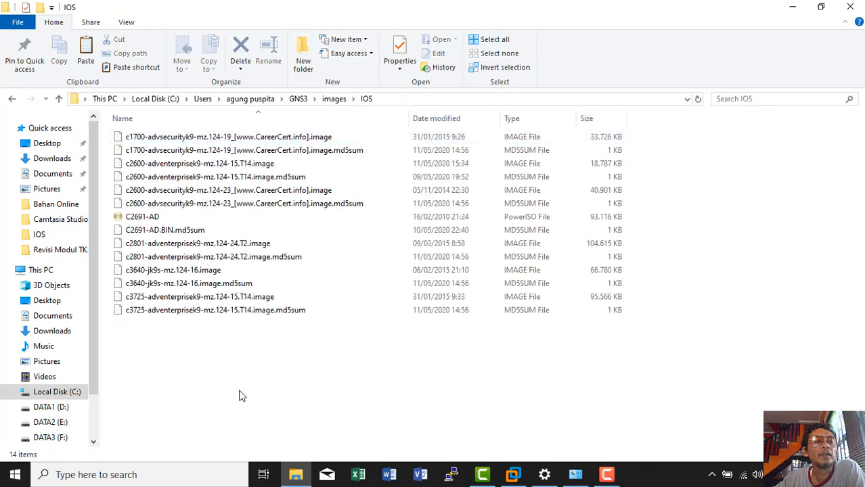
# - Paste the copied image files into the IOS folder, using Explorer rather than TeraCopy for the transfer
pyautogui.rightClick(223, 375)
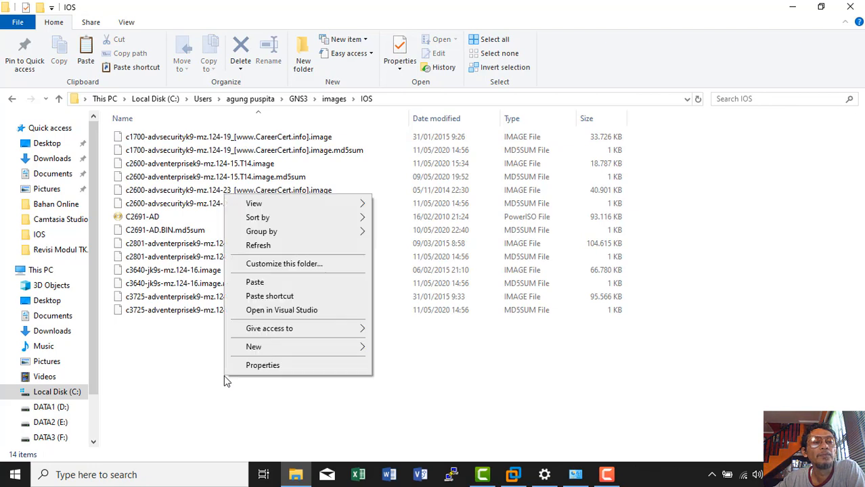
pyautogui.click(277, 280)
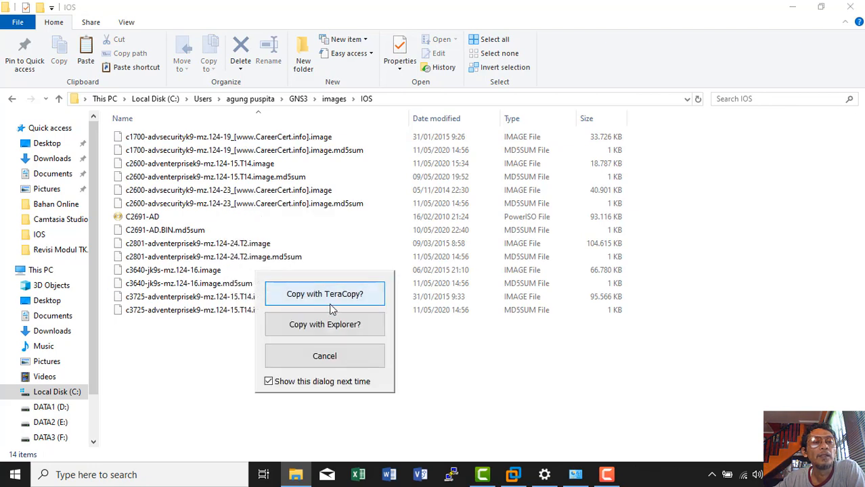
pyautogui.click(325, 325)
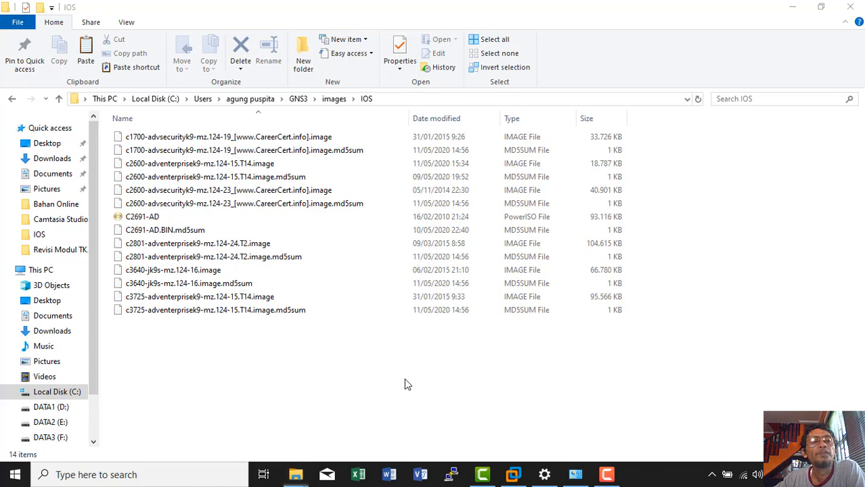
pyautogui.click(202, 137)
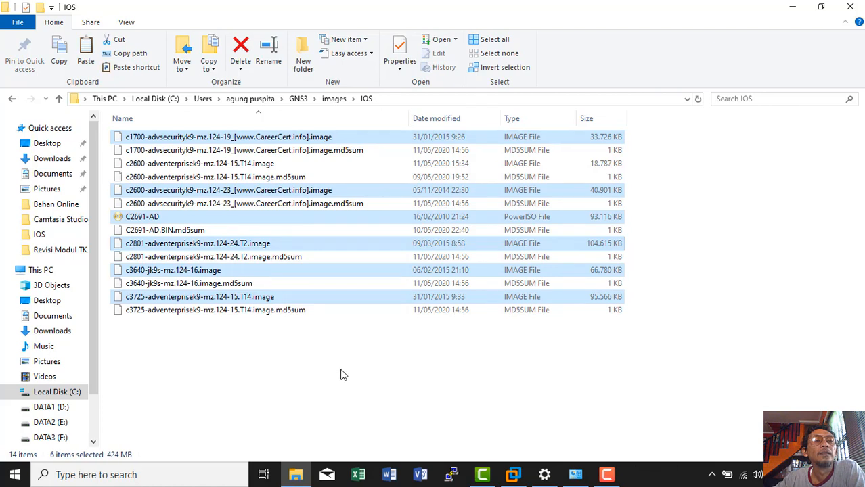
pyautogui.click(340, 373)
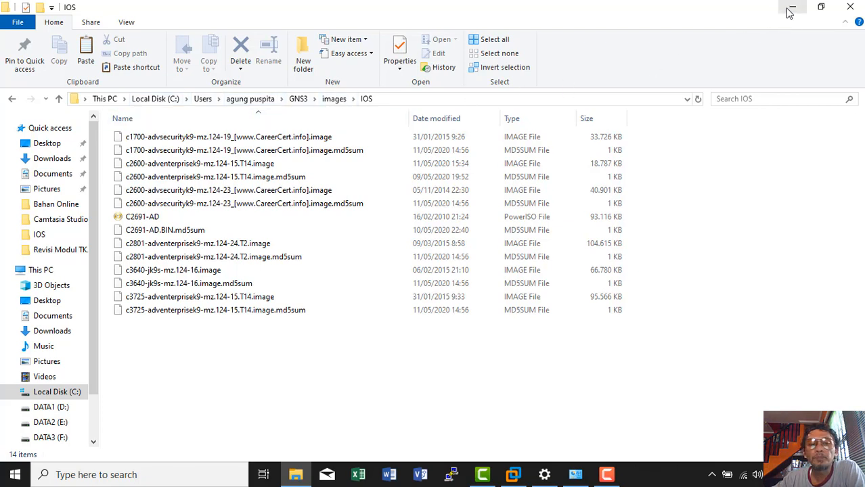
# - Look in Kebutuhan KB6 for the extracted GNS3.VM.VMware.Workstation.2.2.8 folder, and minimize the file window
pyautogui.click(55, 205)
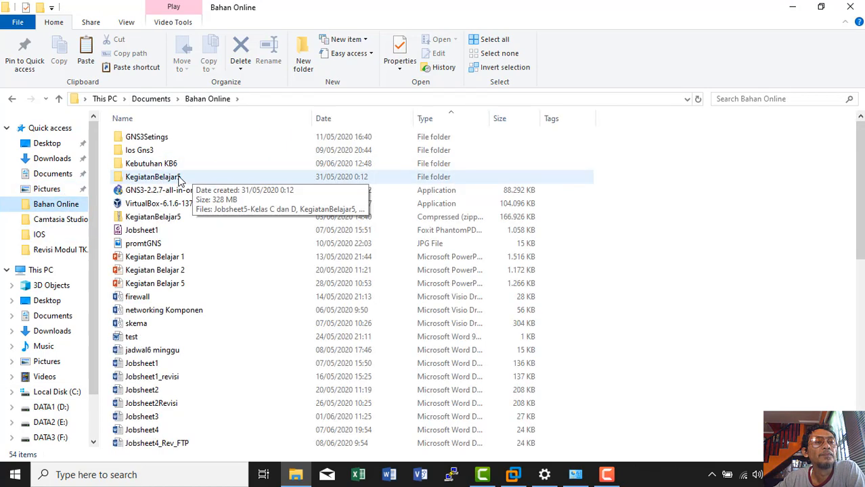
pyautogui.doubleClick(178, 167)
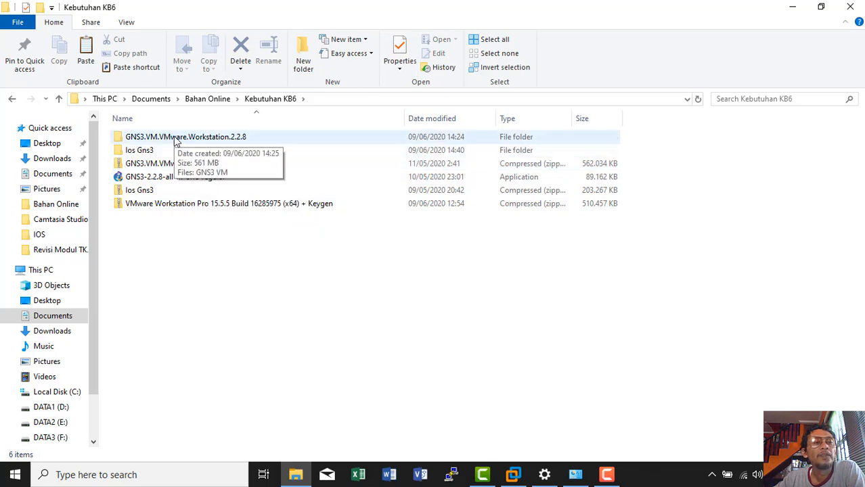
pyautogui.doubleClick(142, 137)
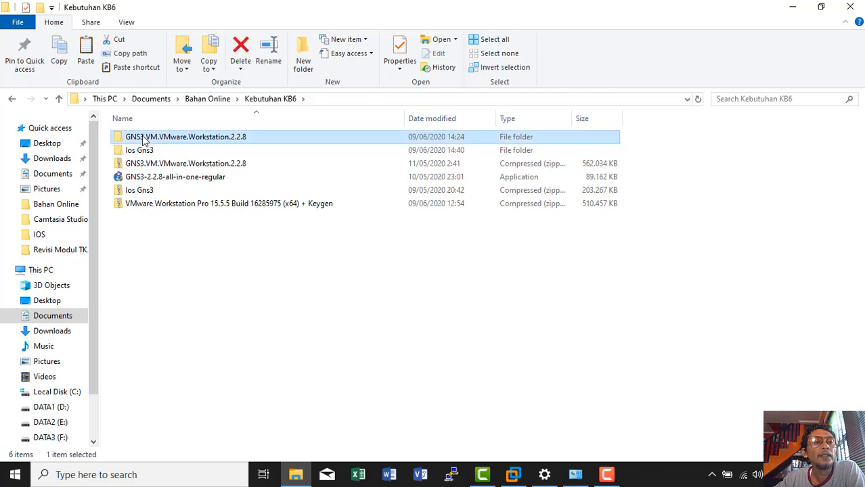
pyautogui.click(10, 99)
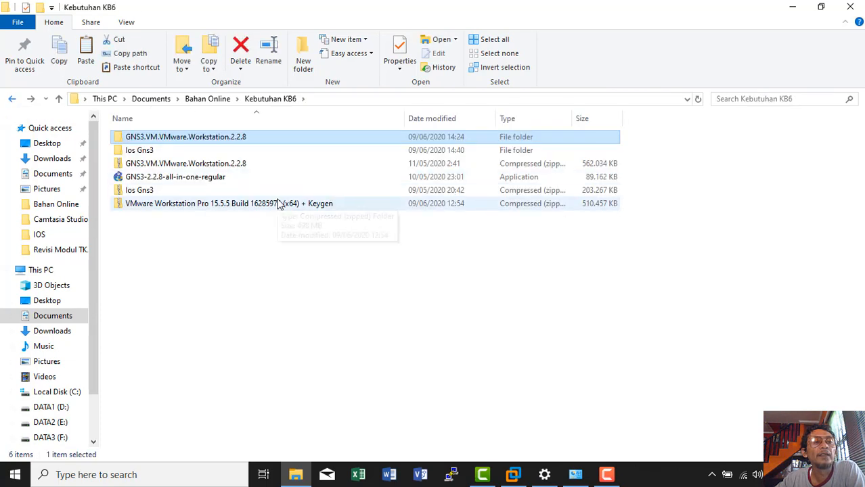
pyautogui.click(792, 8)
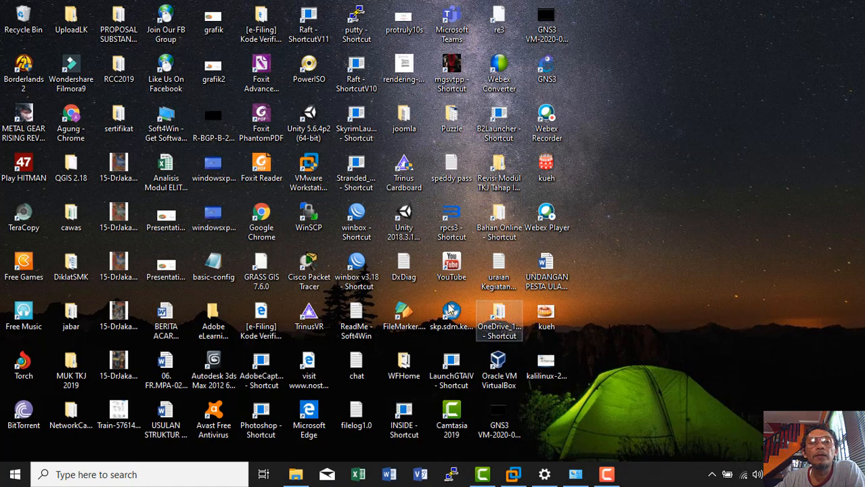
# - Launch VMware Workstation from the desktop and move its window up toward the upper edge of the screen
pyautogui.click(320, 174)
pyautogui.doubleClick(321, 175)
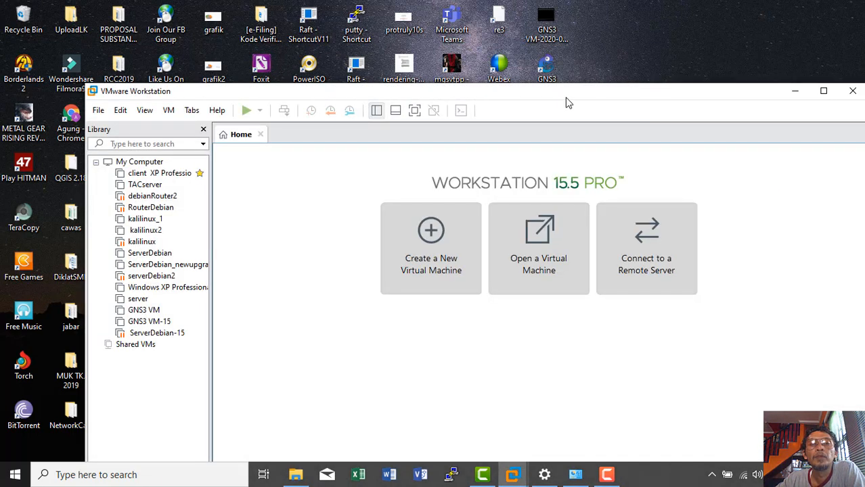
pyautogui.moveTo(567, 94); pyautogui.dragTo(551, 41)
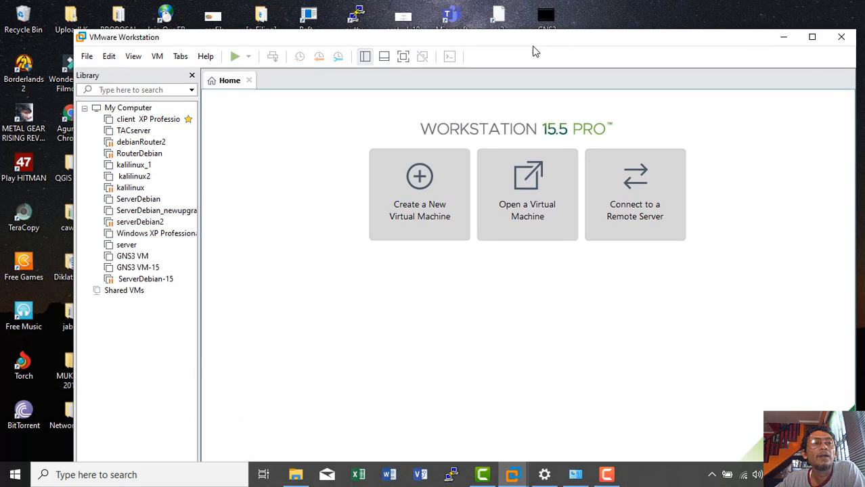
# - Open the GNS3 VM appliance file from the GNS3.VM.VMware.Workstation.2.2.8 folder for import as a virtual machine
pyautogui.click(87, 56)
pyautogui.click(105, 101)
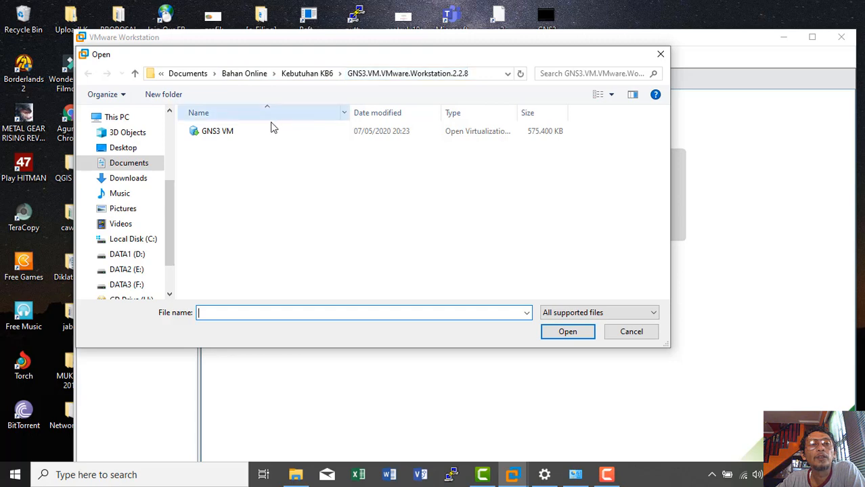
pyautogui.click(218, 134)
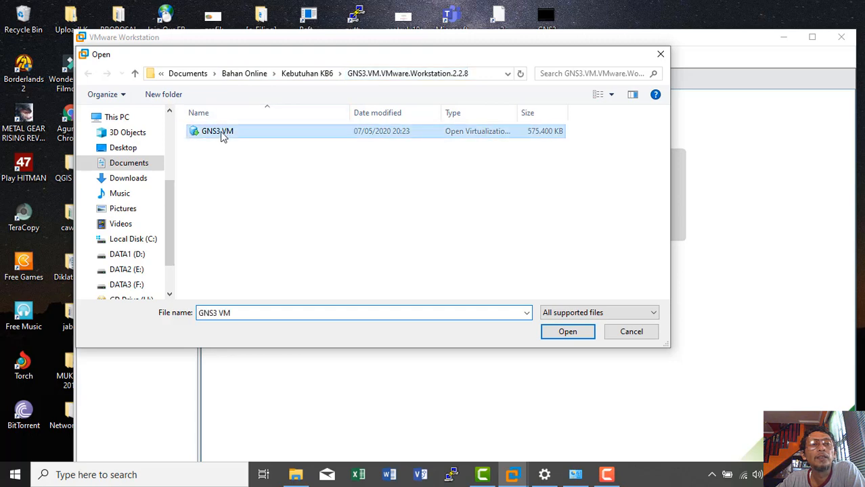
pyautogui.click(567, 332)
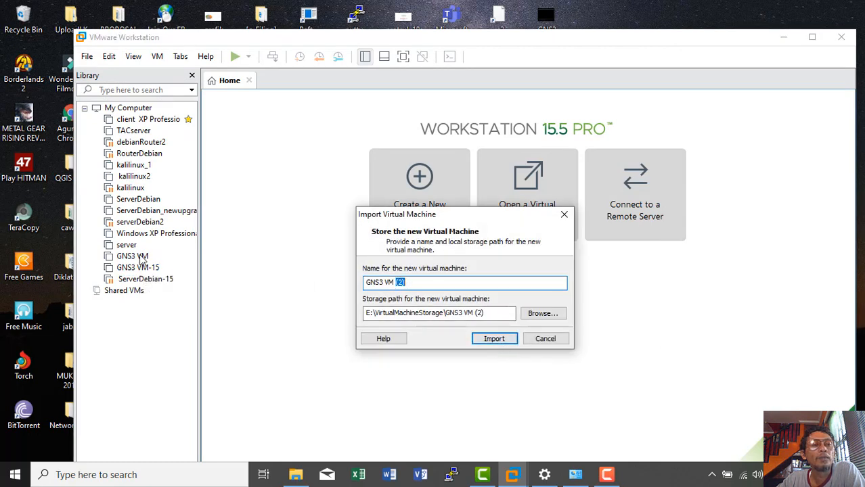
# - Name the new virtual machine GNS3 VM-2.28 and import it into E:\VirtualMachineStorage
pyautogui.click(476, 283)
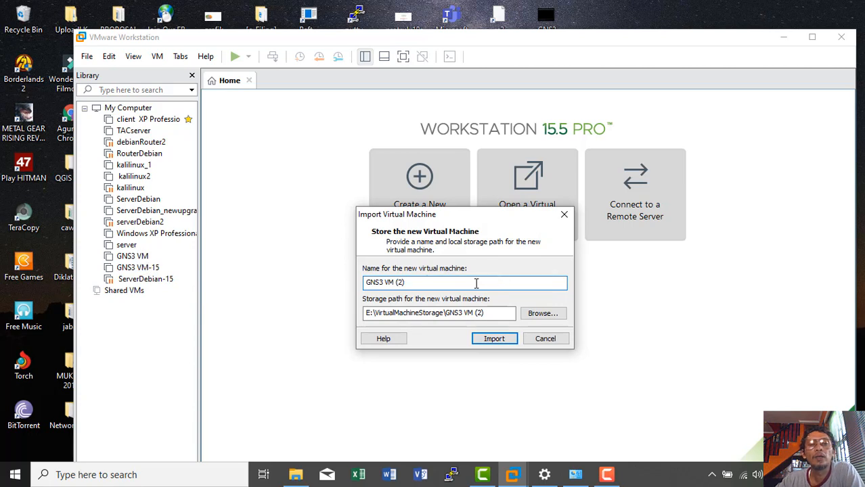
pyautogui.press('BackSpace')
pyautogui.press('BackSpace')
pyautogui.press('BackSpace')
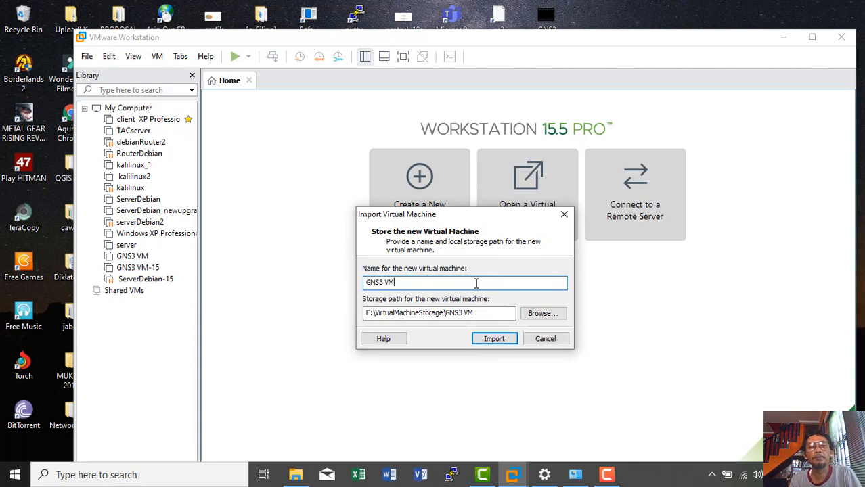
pyautogui.write('-')
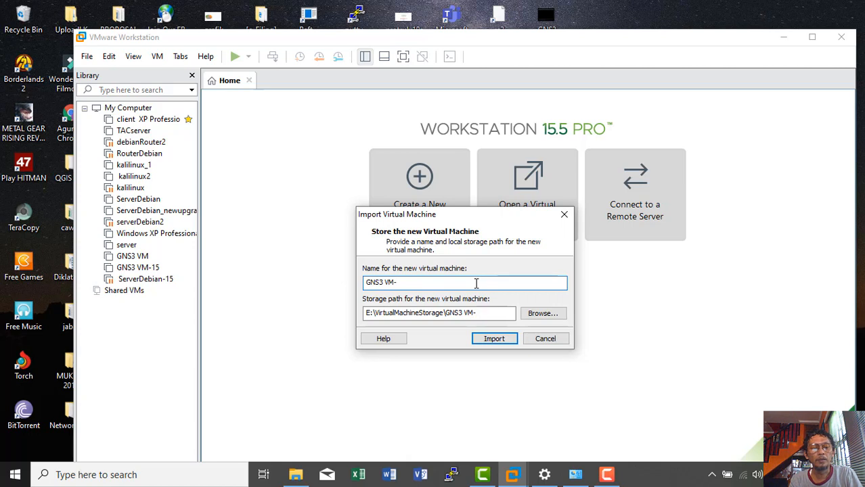
pyautogui.write('2.28')
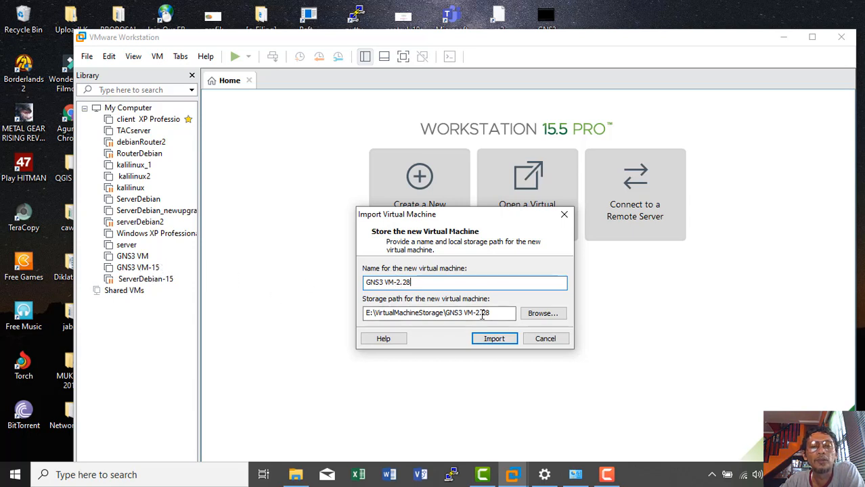
pyautogui.click(503, 338)
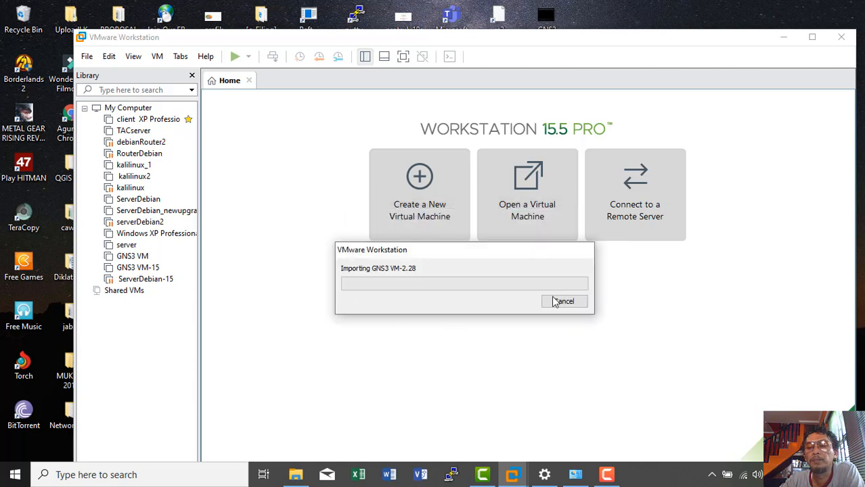
pyautogui.click(606, 475)
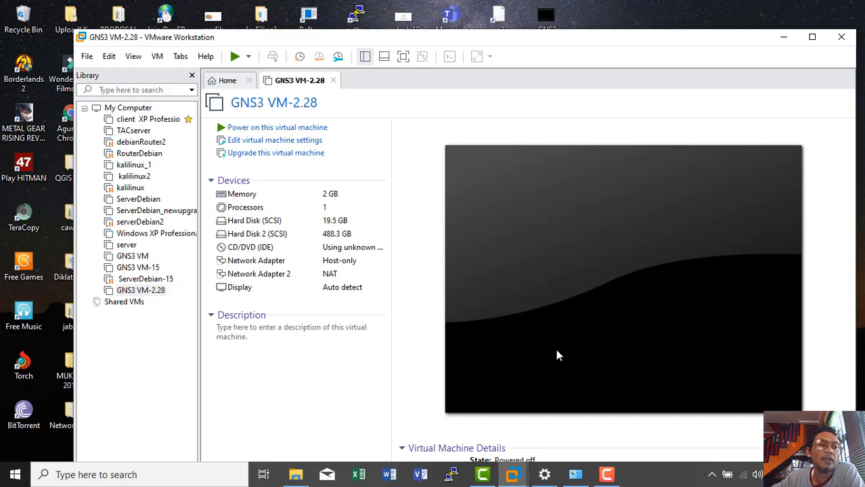
# - Check the product version of VMware Workstation in its About information, and close it
pyautogui.click(143, 293)
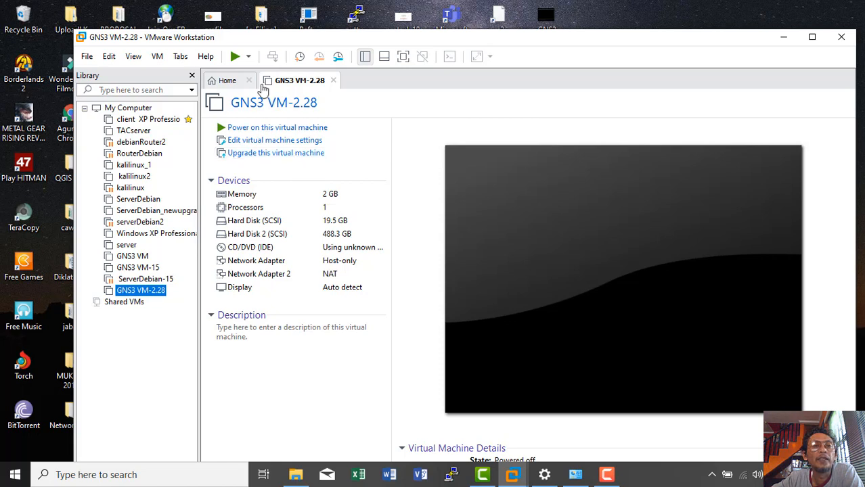
pyautogui.click(210, 57)
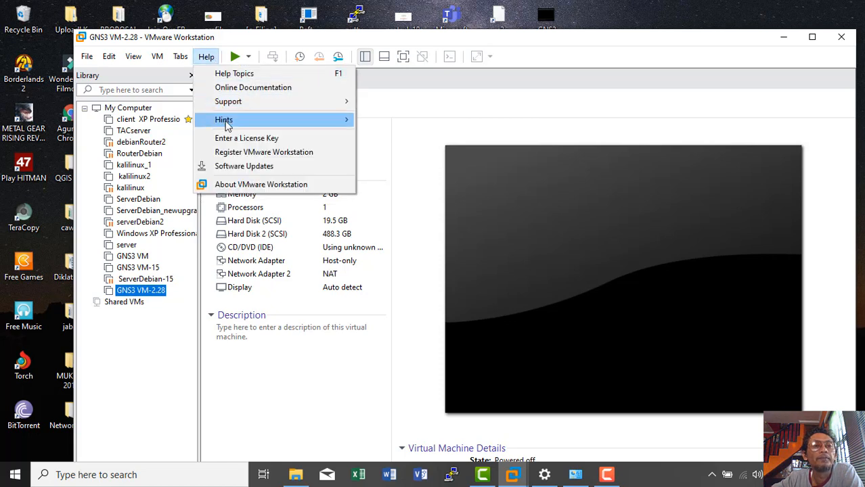
pyautogui.click(241, 185)
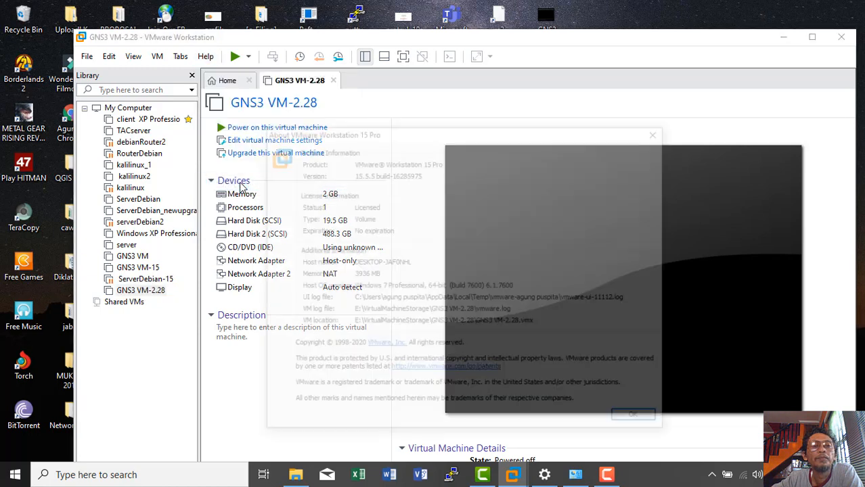
pyautogui.click(660, 130)
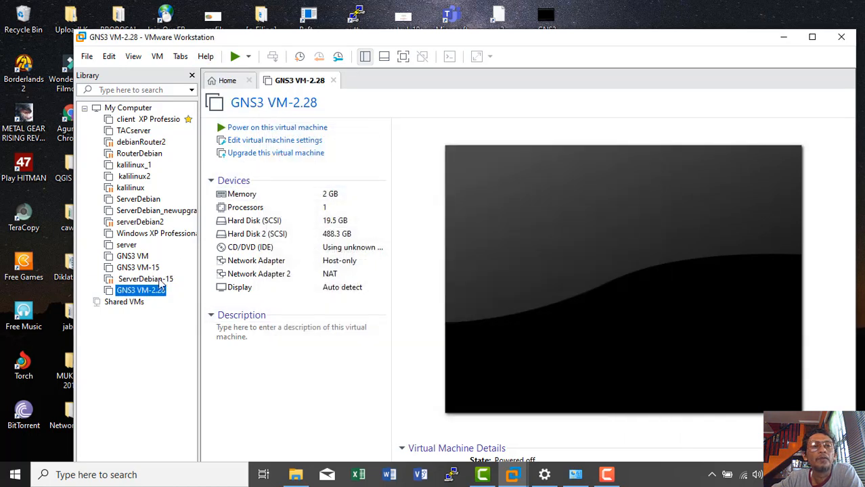
# - Upgrade the GNS3 VM-2.28 machine to Workstation 15.x hardware compatibility, choosing to create a new clone before converting
pyautogui.click(310, 157)
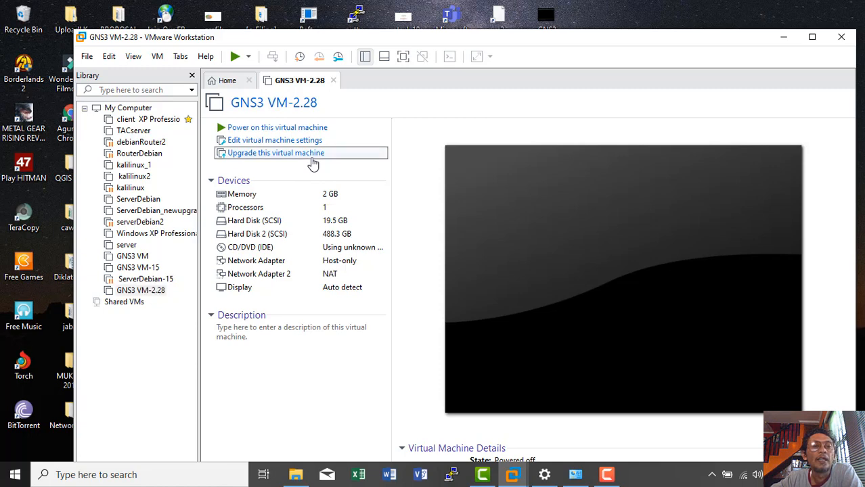
pyautogui.click(519, 385)
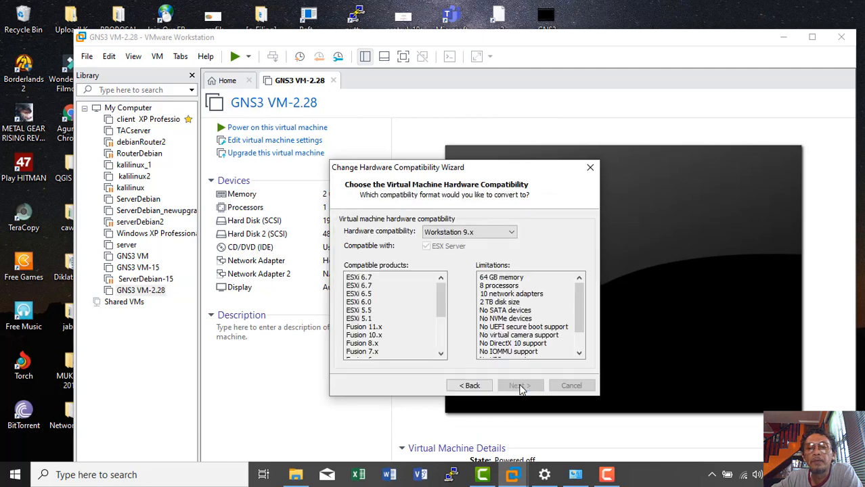
pyautogui.click(467, 232)
pyautogui.click(449, 244)
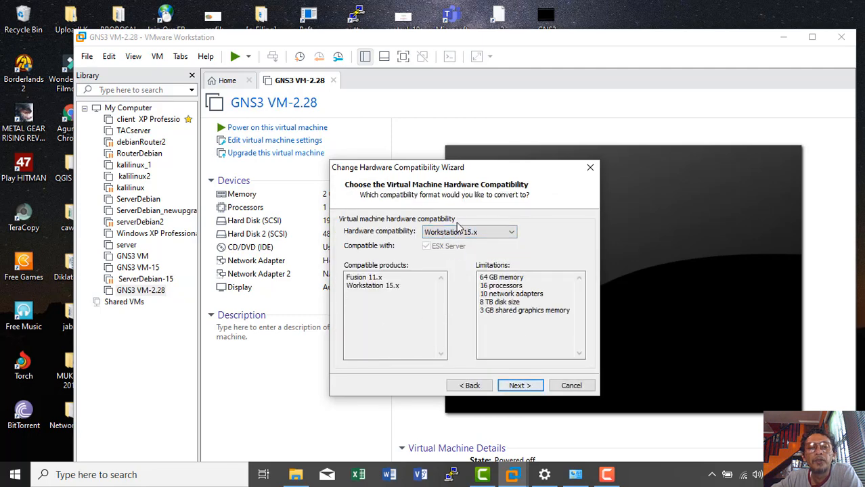
pyautogui.click(519, 386)
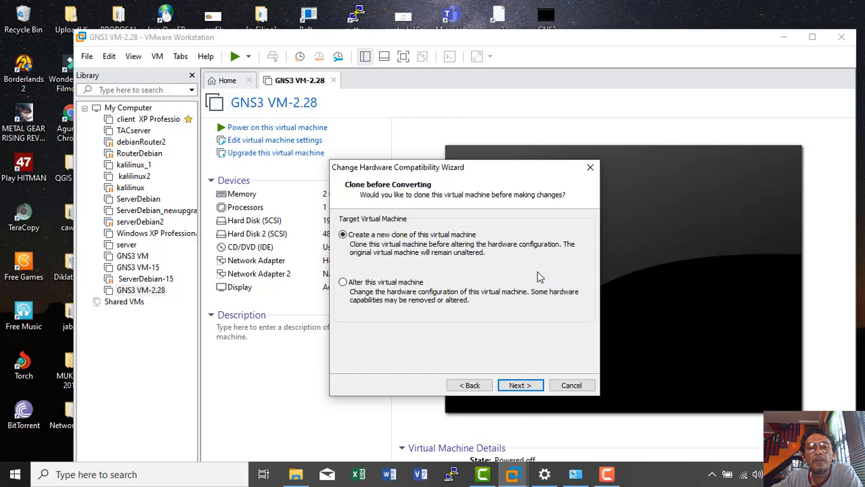
pyautogui.click(534, 392)
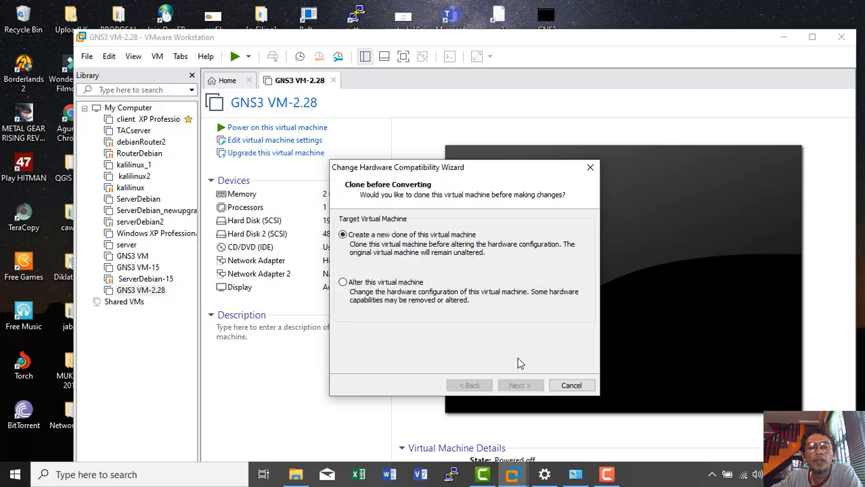
# - Name the clone GNS3 VM-2.28-15, run the conversion to completion and close the wizard
pyautogui.moveTo(370, 232); pyautogui.dragTo(324, 234)
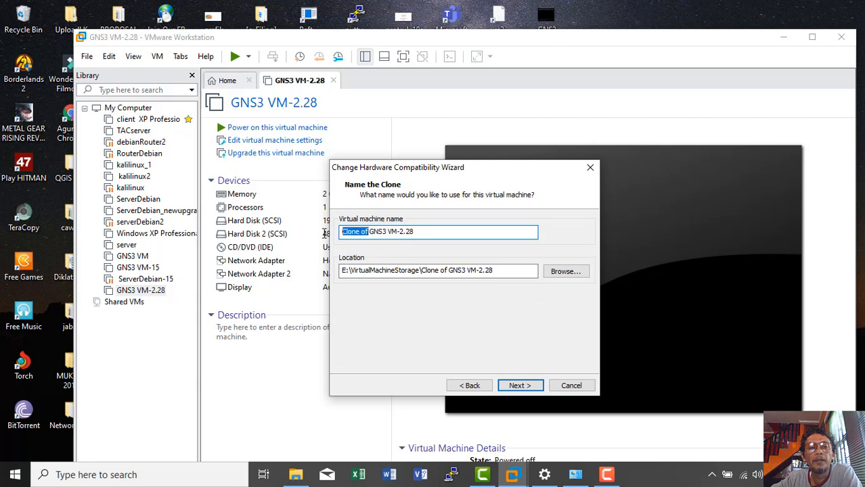
pyautogui.press('BackSpace')
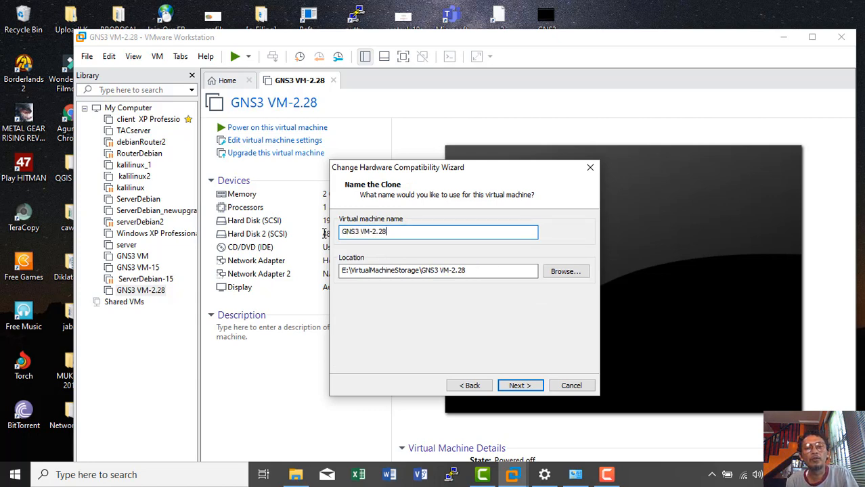
pyautogui.write('-15')
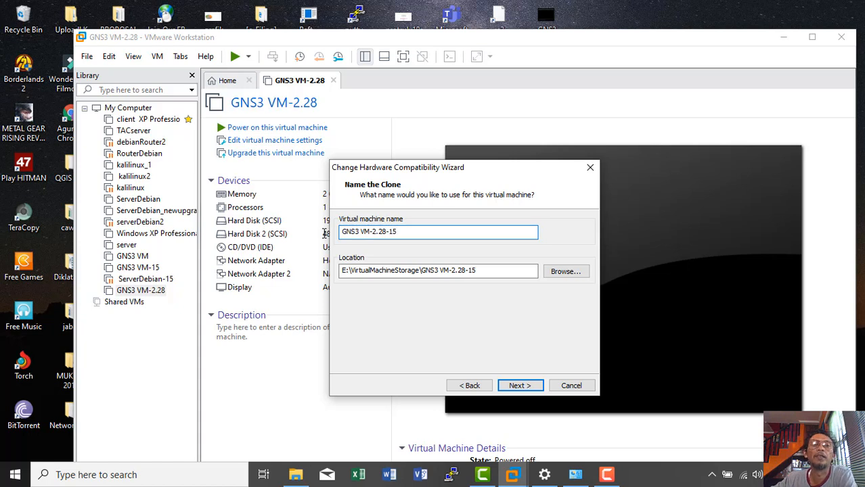
pyautogui.click(521, 386)
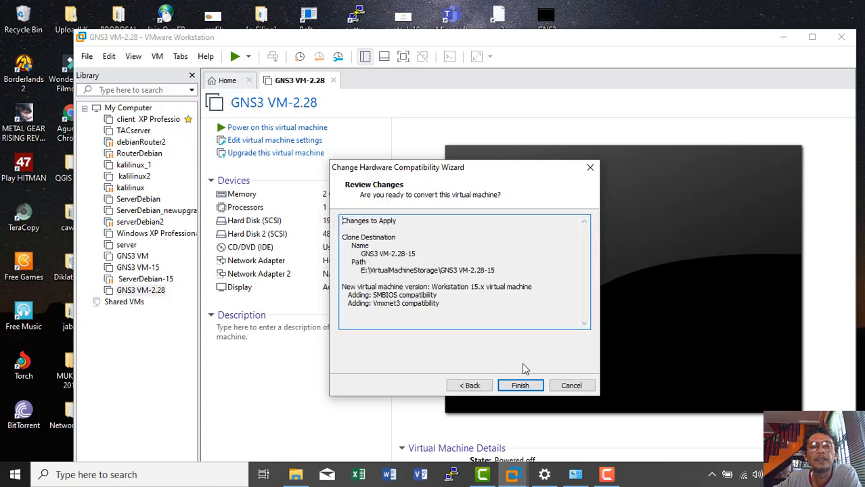
pyautogui.click(520, 385)
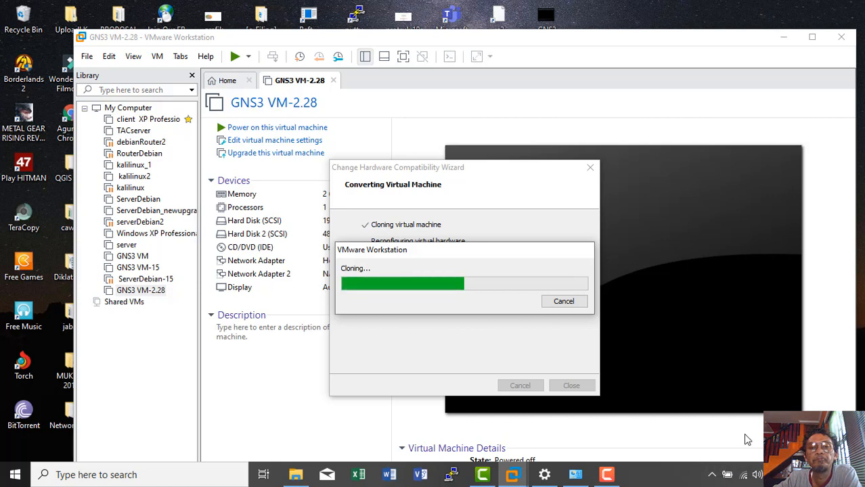
pyautogui.click(609, 479)
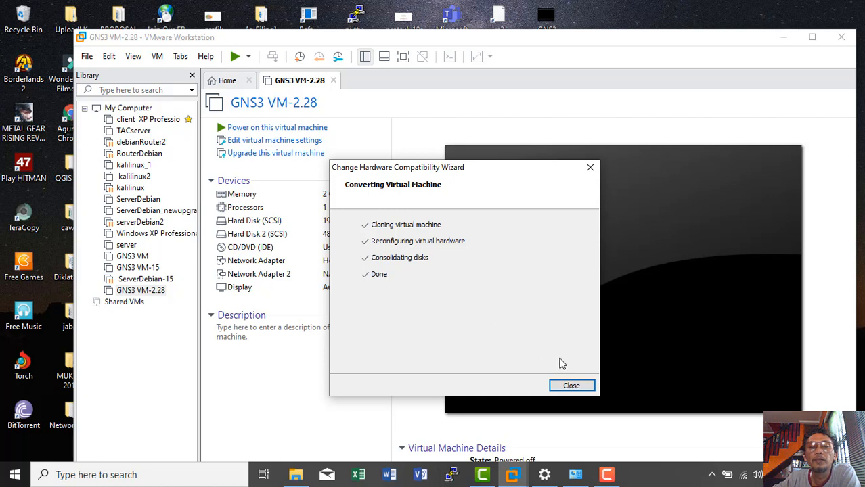
pyautogui.click(572, 387)
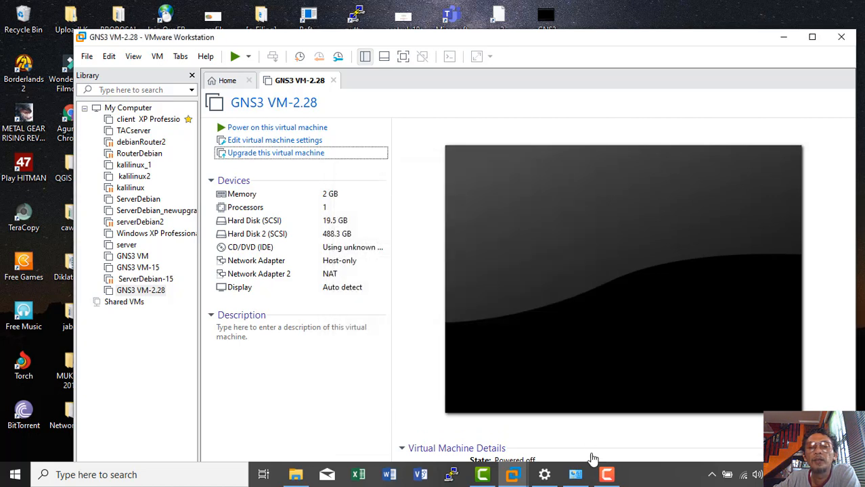
pyautogui.click(606, 475)
pyautogui.click(804, 411)
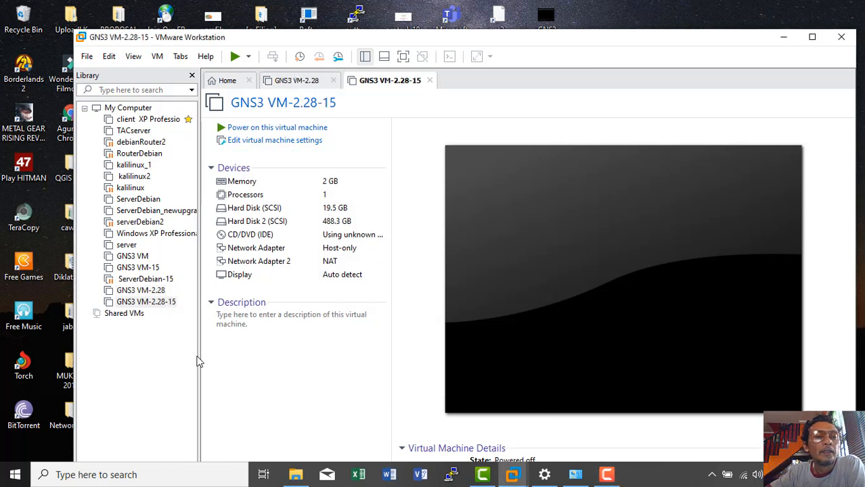
# - Set the memory of the GNS3 VM-2.28-15 machine to 1024 MB and save the settings
pyautogui.click(163, 304)
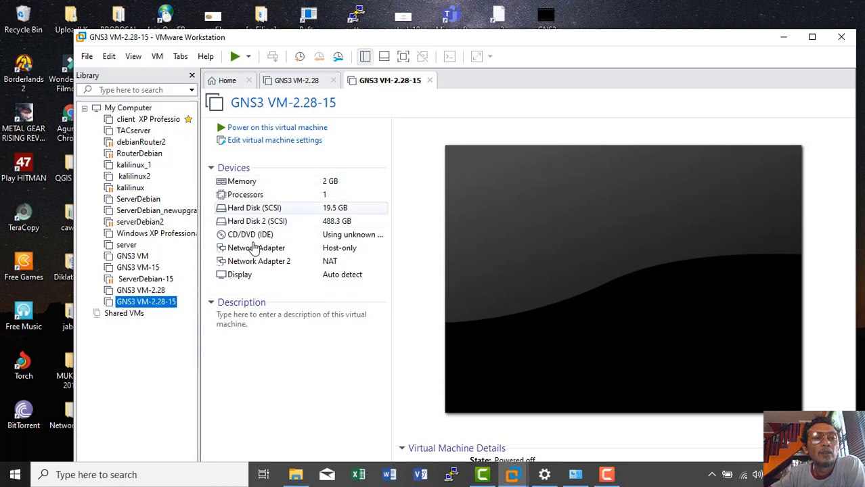
pyautogui.click(287, 186)
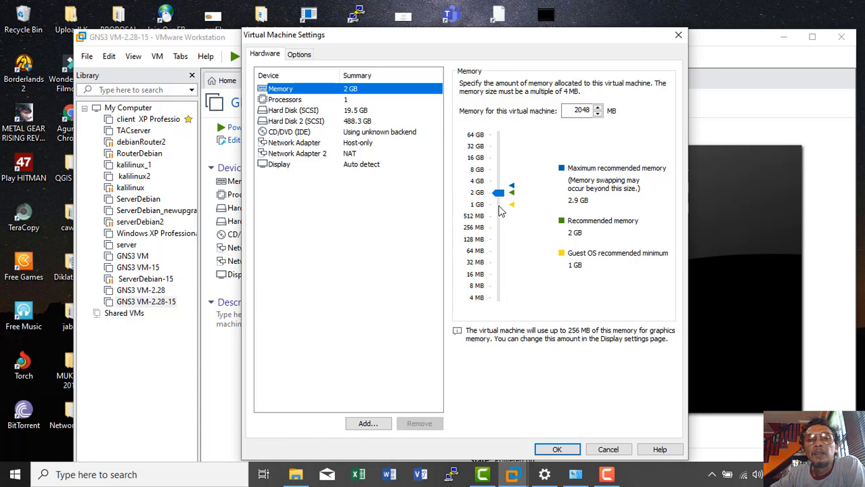
pyautogui.click(498, 210)
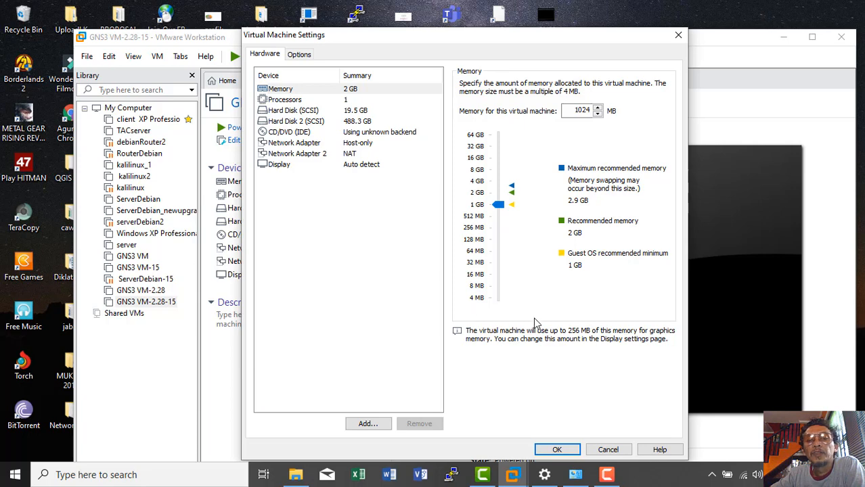
pyautogui.click(573, 453)
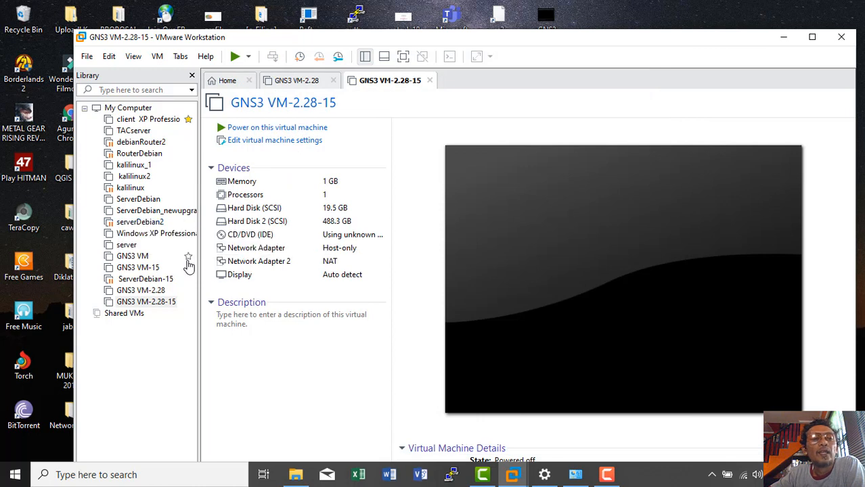
# - Connect the first network adapter of GNS3 VM-2.28-15 to the custom virtual network VMnet1 (Host-only)
pyautogui.click(252, 252)
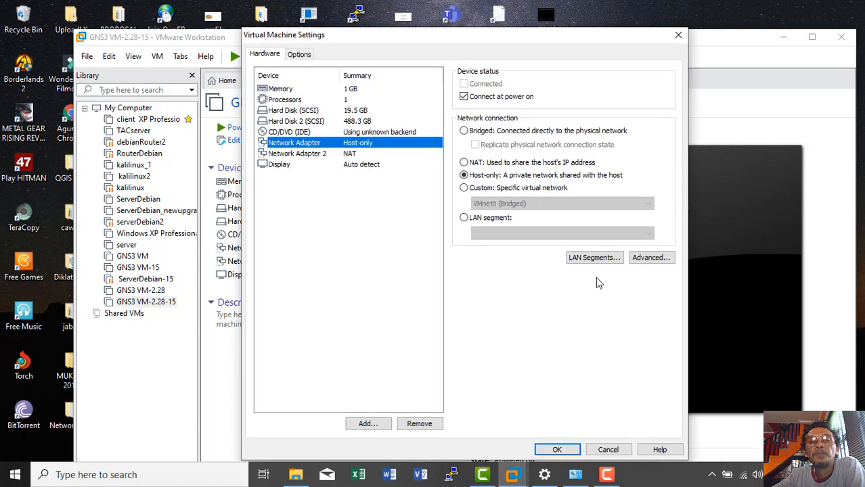
pyautogui.click(482, 188)
pyautogui.click(494, 203)
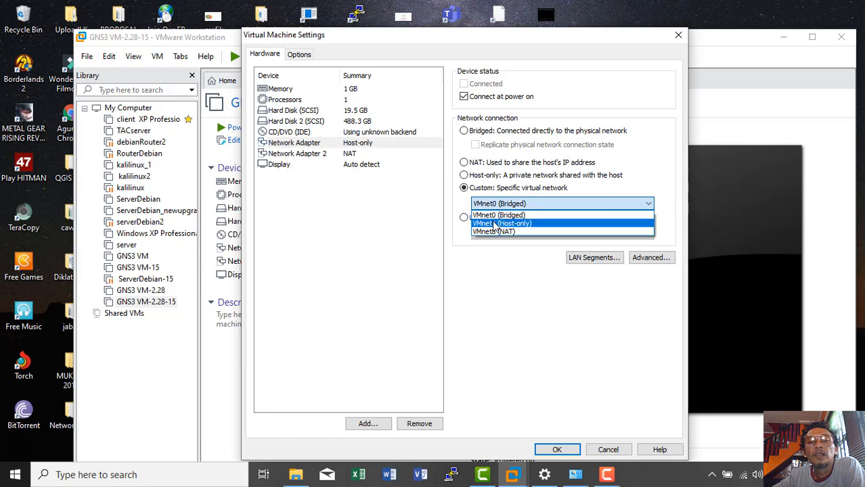
pyautogui.click(501, 223)
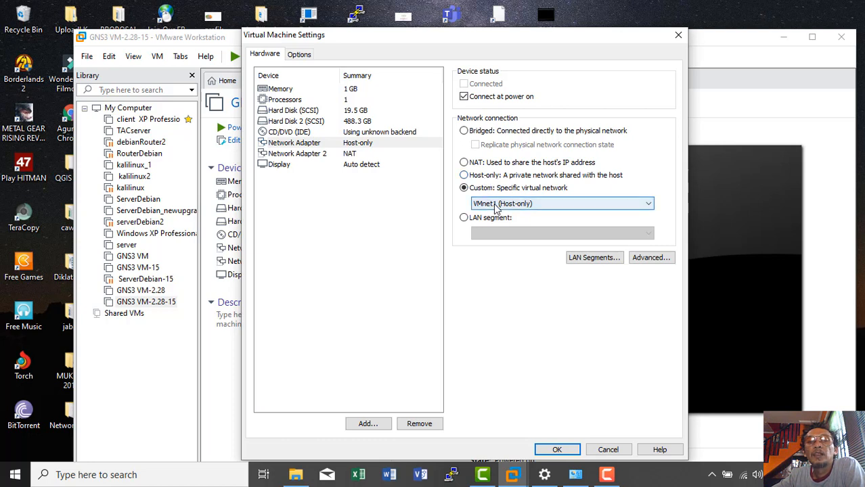
# - Try to connect Network Adapter 2 to the custom virtual network VMnet8 (NAT)
pyautogui.click(306, 155)
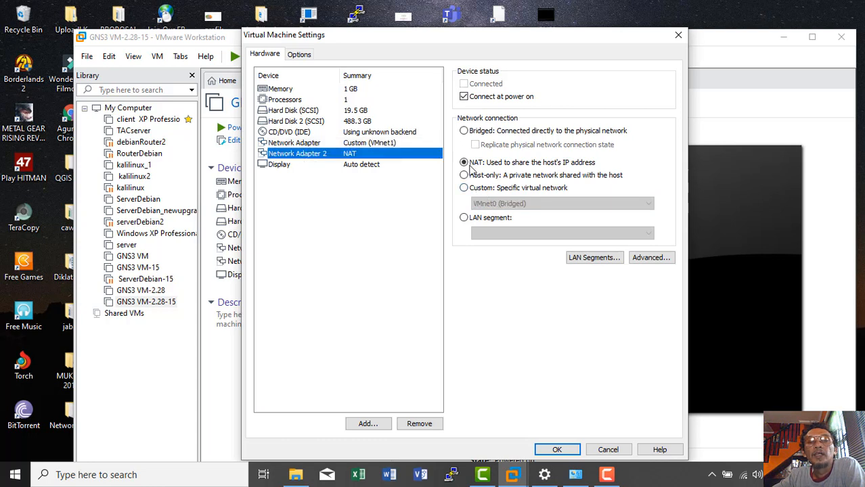
pyautogui.click(495, 188)
pyautogui.click(502, 206)
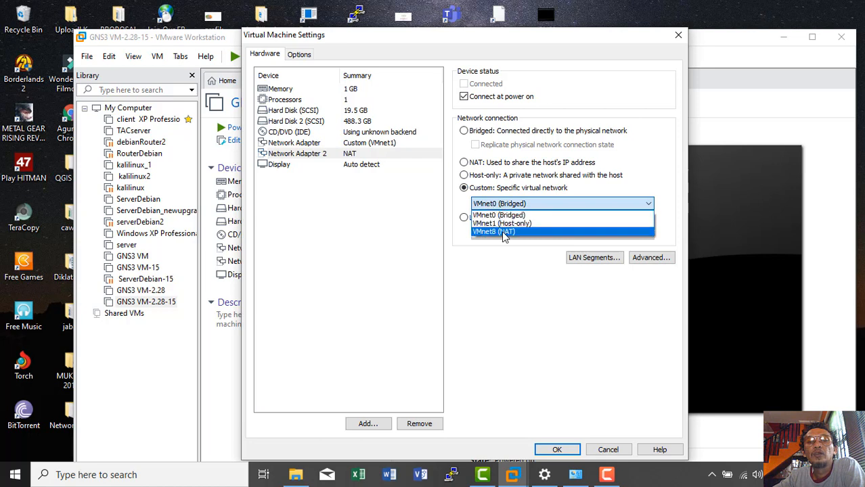
pyautogui.click(504, 232)
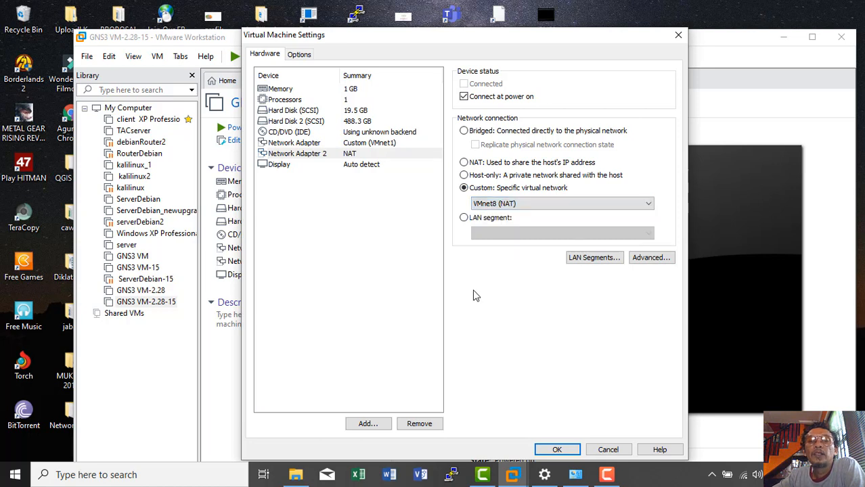
# - Set Network Adapter 2 to plain NAT, sharing the host's IP address, and save the virtual machine settings
pyautogui.click(480, 165)
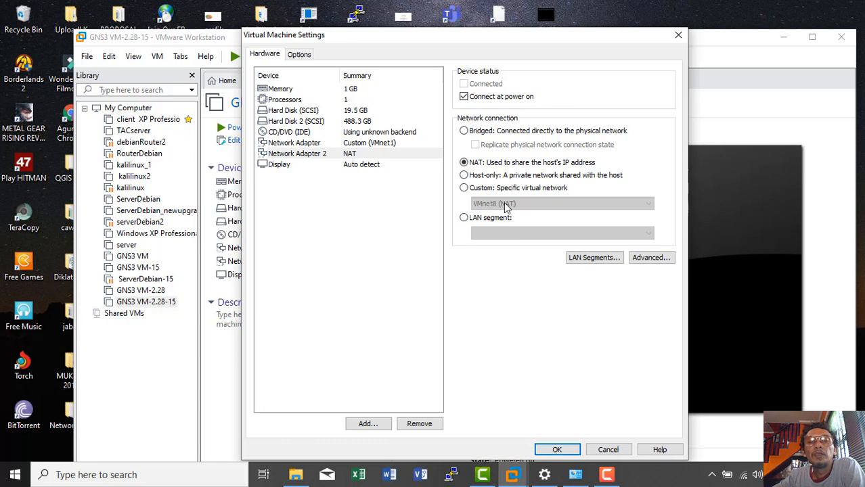
pyautogui.click(558, 450)
# - Check the VMware VMnet8 and VMnet1 adapters in the Windows Network Connections window and minimize it
pyautogui.click(575, 474)
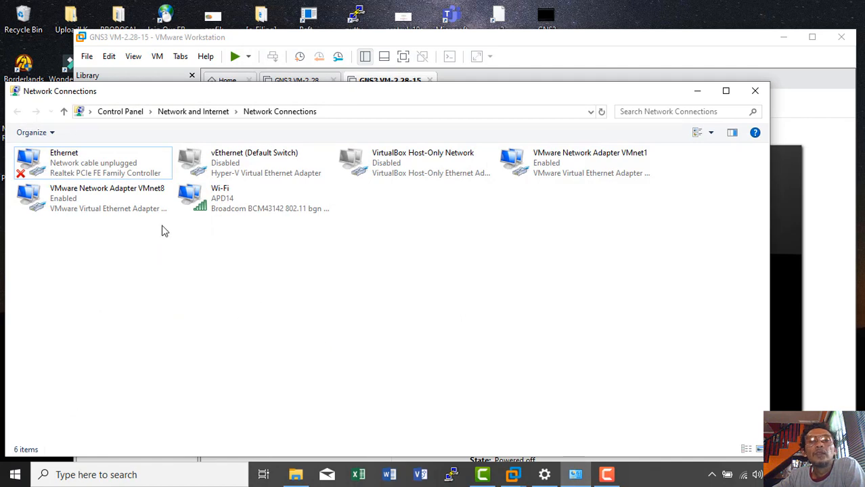
pyautogui.click(129, 210)
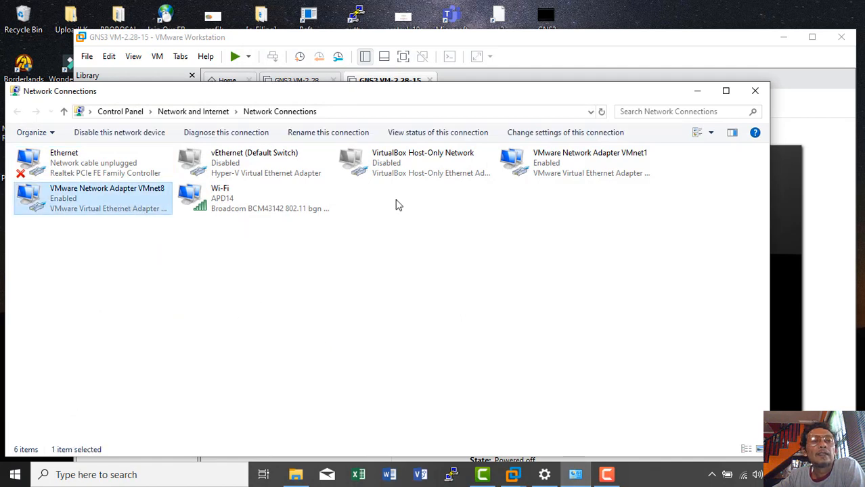
pyautogui.click(534, 179)
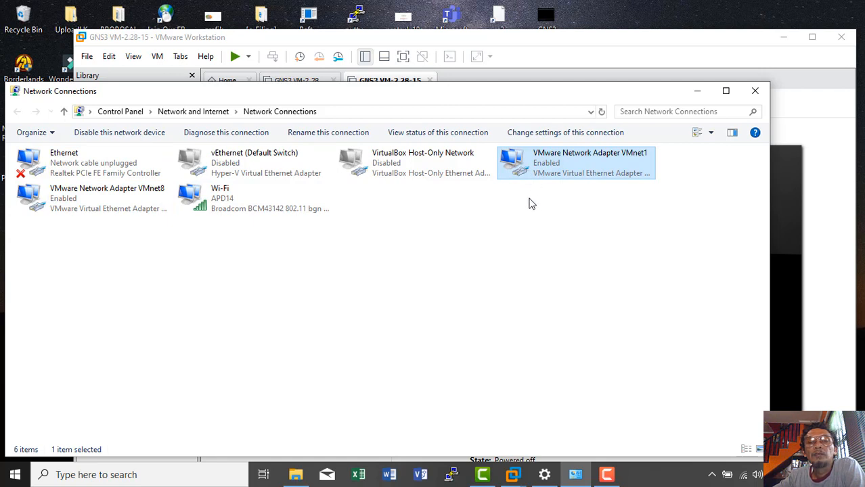
pyautogui.click(699, 91)
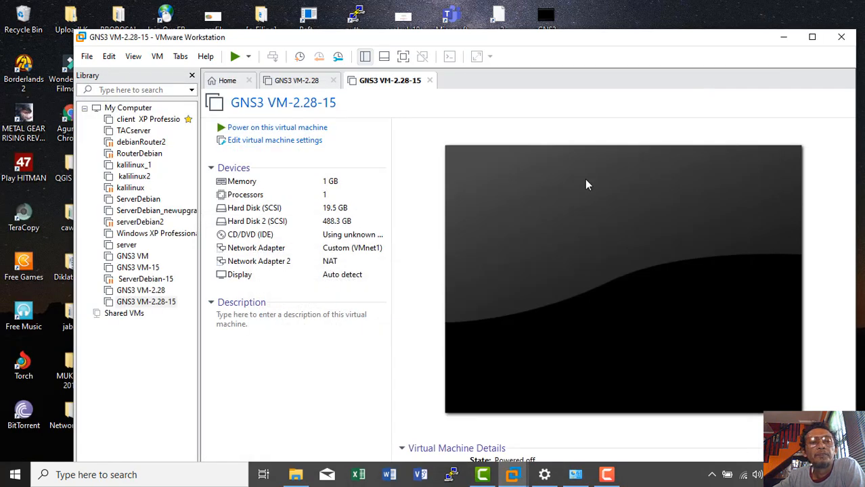
# - Power on the GNS3 VM-2.28-15 machine and move the Workstation window up the desktop while it boots
pyautogui.click(163, 302)
pyautogui.click(232, 128)
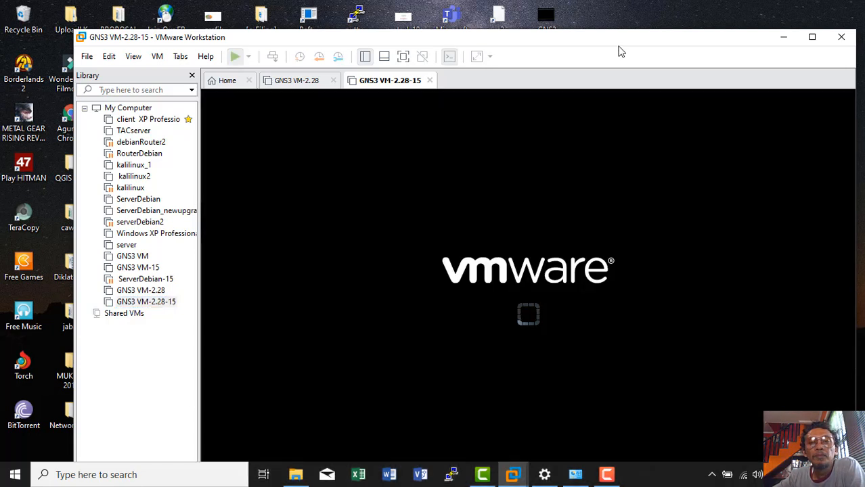
pyautogui.moveTo(616, 40); pyautogui.dragTo(601, 11)
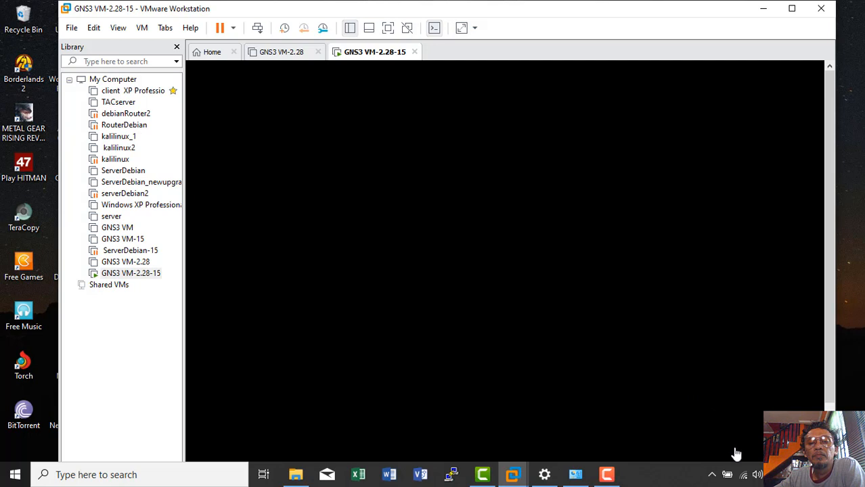
pyautogui.click(607, 475)
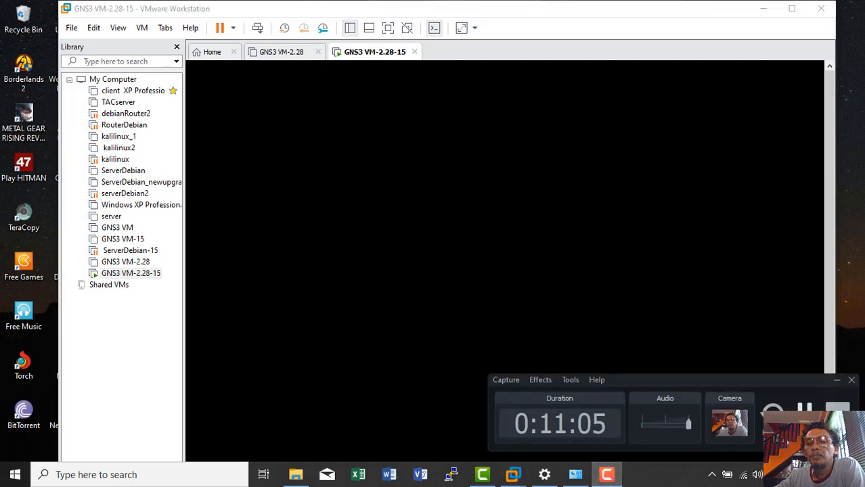
pyautogui.click(804, 410)
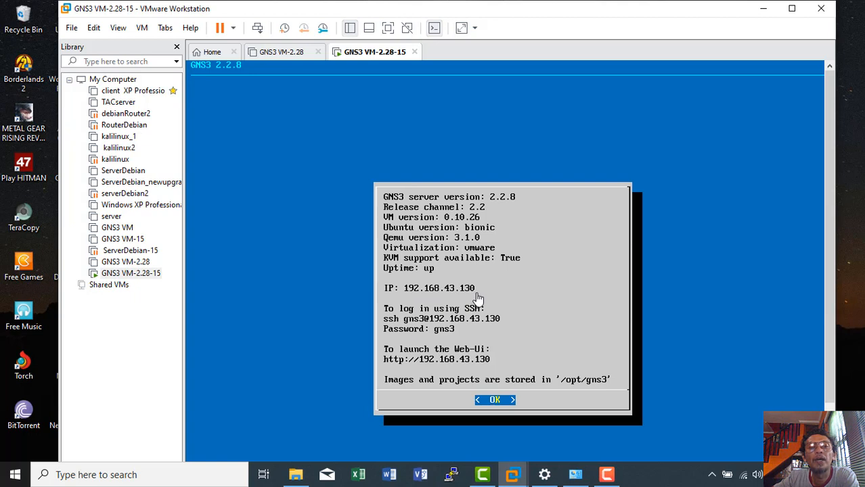
# - Examine the host-only VMnet1 subnet in the Virtual Network Editor and leave the editor without changes
pyautogui.click(93, 28)
pyautogui.click(131, 91)
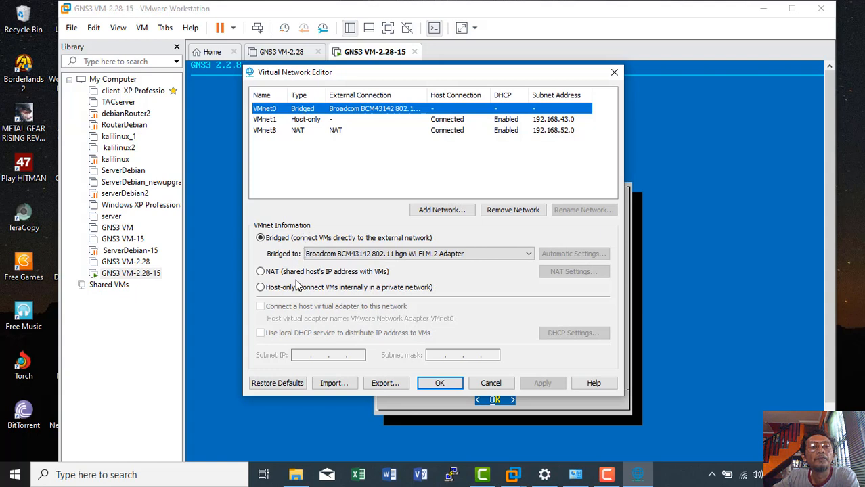
pyautogui.click(276, 120)
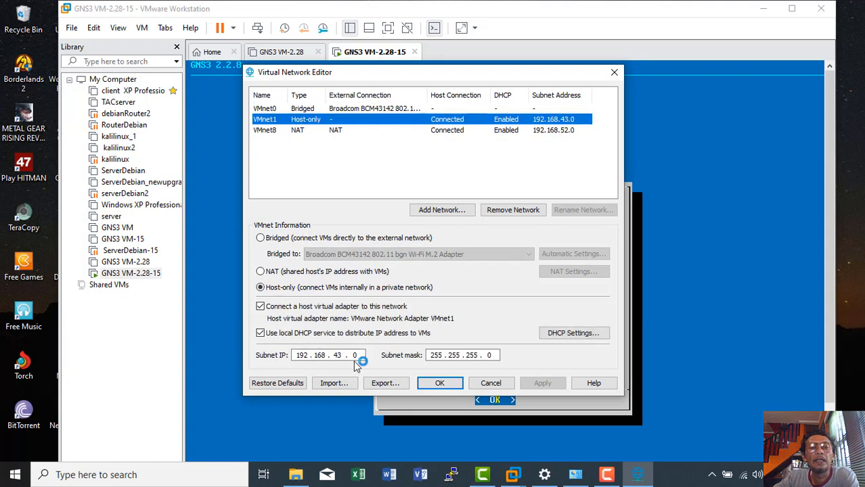
pyautogui.click(490, 383)
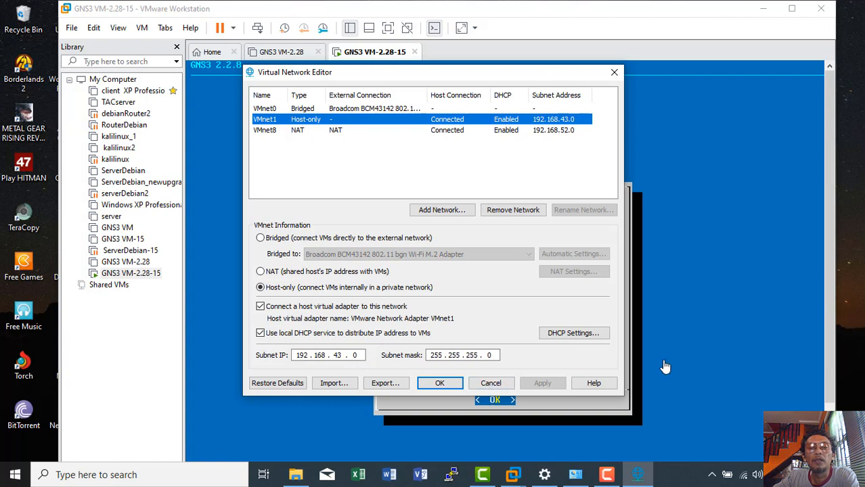
# - Dismiss the VM information screen in the GNS3 console and look through the menu options down to Shutdown
pyautogui.click(665, 367)
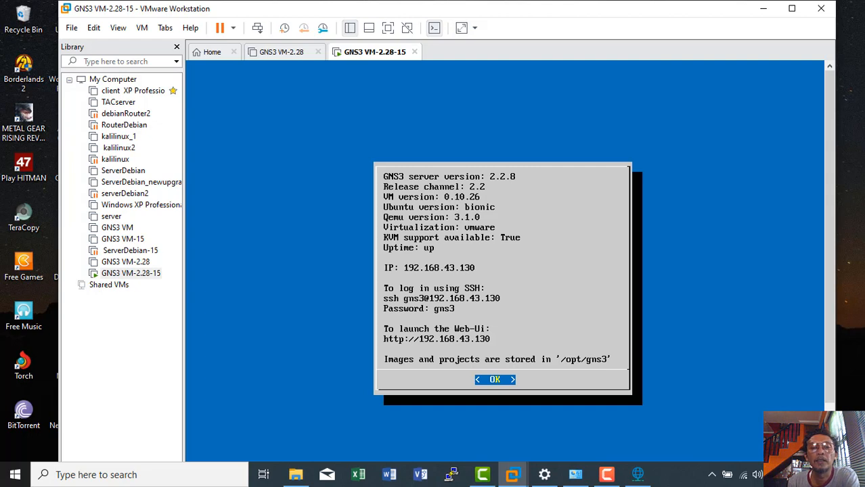
pyautogui.press('Return')
pyautogui.press('Down')
pyautogui.press('Down')
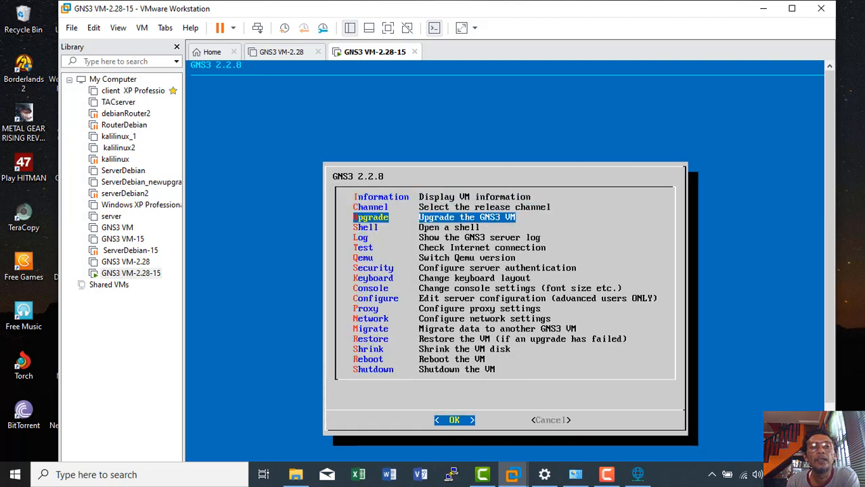
pyautogui.press('Down')
pyautogui.press('Down')
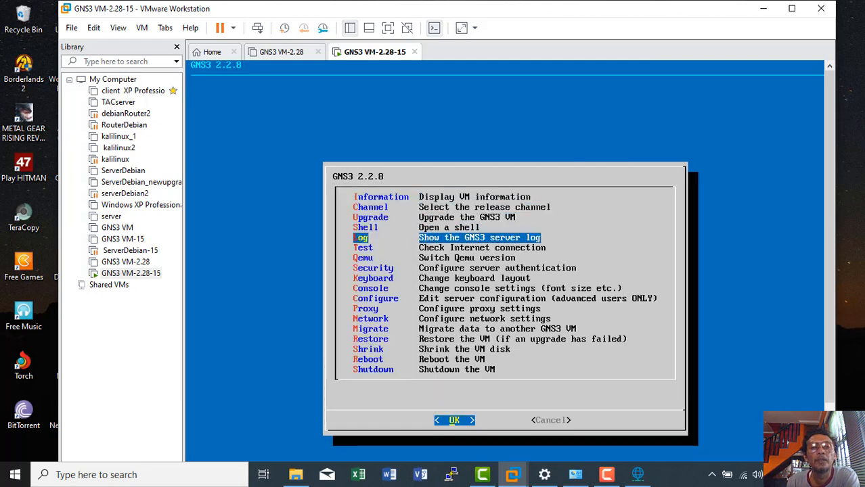
pyautogui.press('Down')
pyautogui.press('Down')
pyautogui.press('Down')
pyautogui.press('Down')
pyautogui.press('Down')
pyautogui.press('Down')
pyautogui.press('Down')
pyautogui.press('Down')
pyautogui.press('Down')
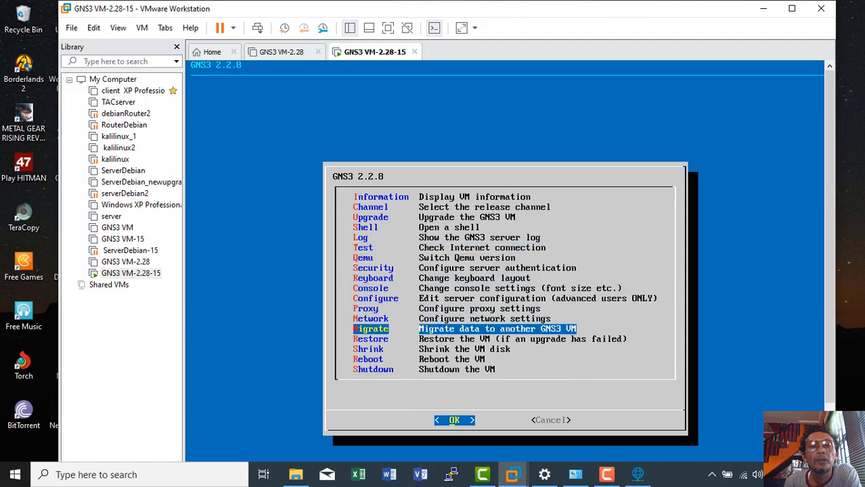
pyautogui.press('Down')
pyautogui.press('Down')
pyautogui.press('Down')
pyautogui.press('Up')
pyautogui.press('Up')
pyautogui.press('Up')
pyautogui.press('Up')
pyautogui.press('Up')
pyautogui.press('Up')
pyautogui.press('Up')
pyautogui.press('Up')
pyautogui.press('Up')
pyautogui.press('Up')
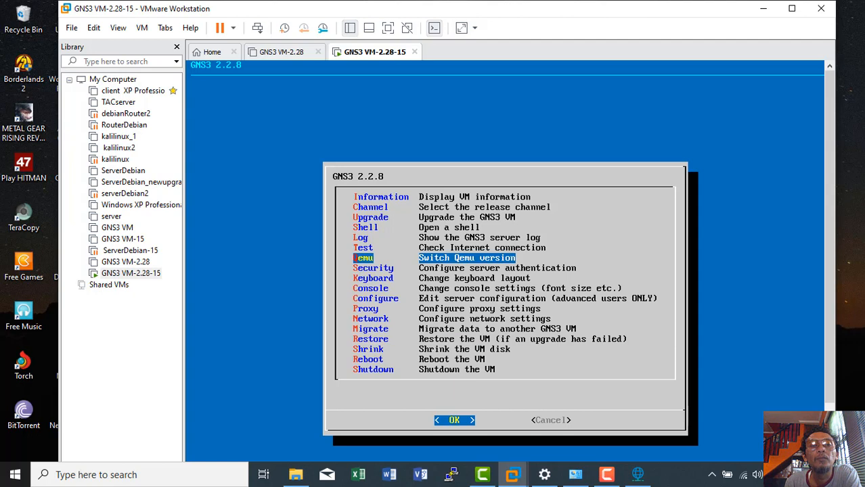
pyautogui.press('Down')
pyautogui.press('Down')
pyautogui.press('Down')
pyautogui.press('Down')
pyautogui.press('Down')
pyautogui.press('Down')
pyautogui.press('Down')
pyautogui.press('Down')
pyautogui.press('Down')
pyautogui.press('Down')
pyautogui.press('Down')
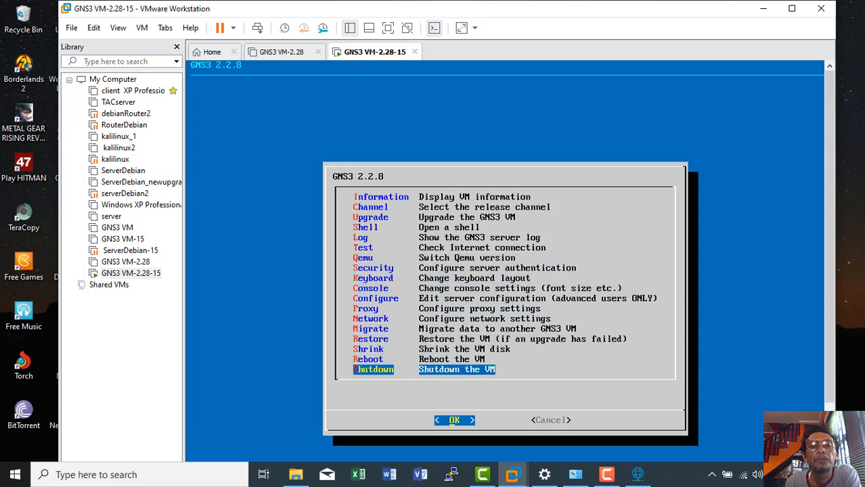
# - Run the Internet connection test from the GNS3 VM console menu
pyautogui.press('Up')
pyautogui.press('Up')
pyautogui.press('Up')
pyautogui.press('Up')
pyautogui.press('Up')
pyautogui.press('Up')
pyautogui.press('Up')
pyautogui.press('Up')
pyautogui.press('Up')
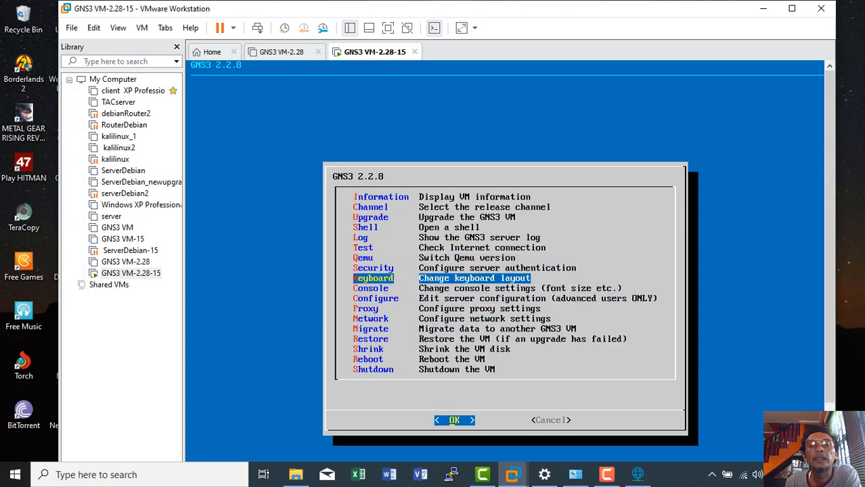
pyautogui.press('Up')
pyautogui.press('Up')
pyautogui.press('Up')
pyautogui.press('Return')
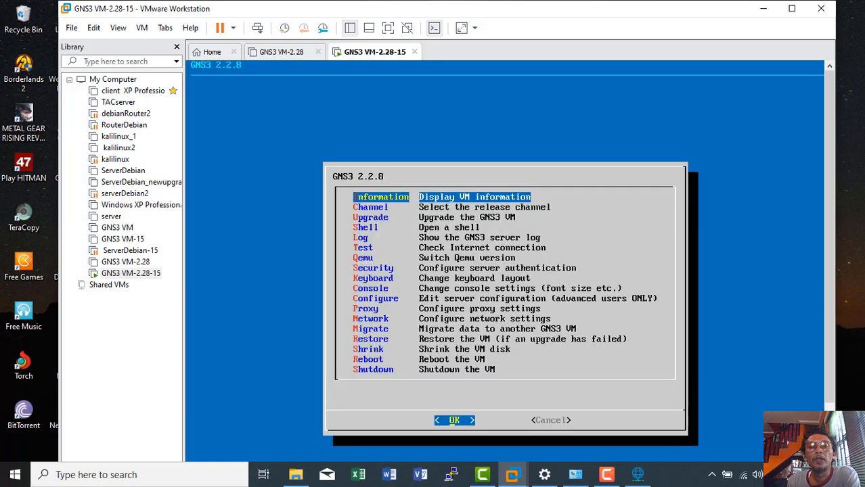
# - Display the GNS3 VM information in the console and maximize the Workstation window
pyautogui.press('Return')
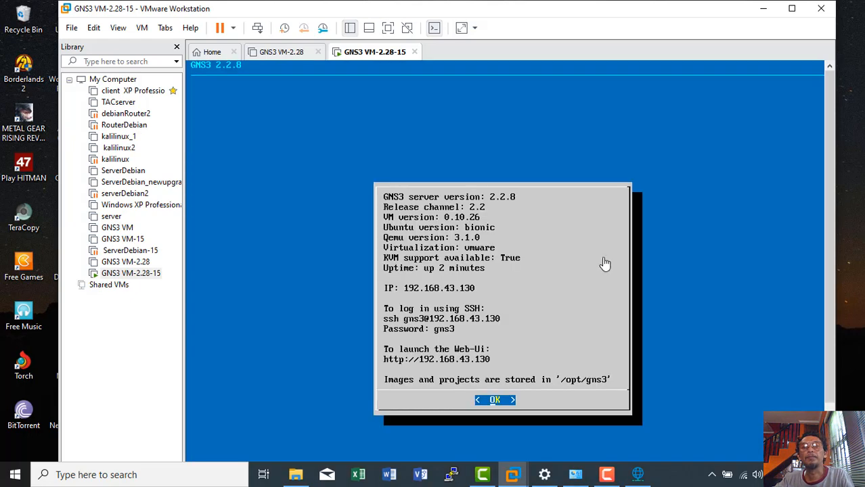
pyautogui.click(792, 8)
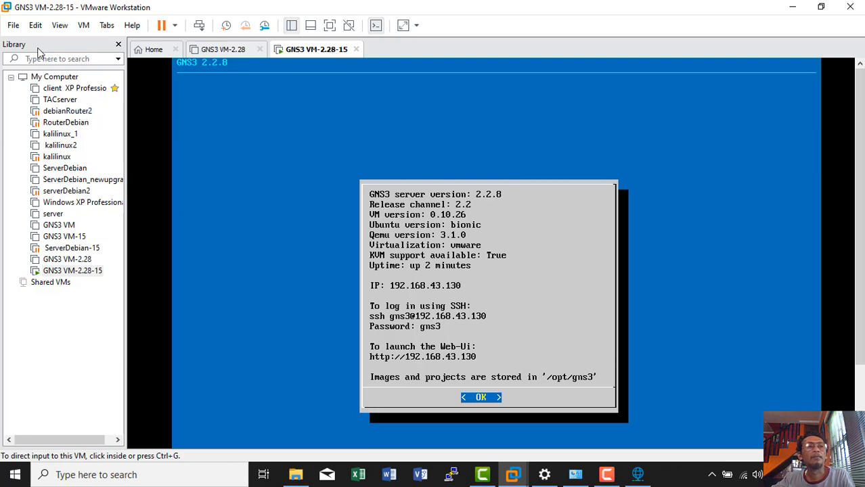
# - Examine the VMnet8 subnet and its NAT gateway settings in the Virtual Network Editor, cancelling the NAT settings without changes
pyautogui.click(35, 26)
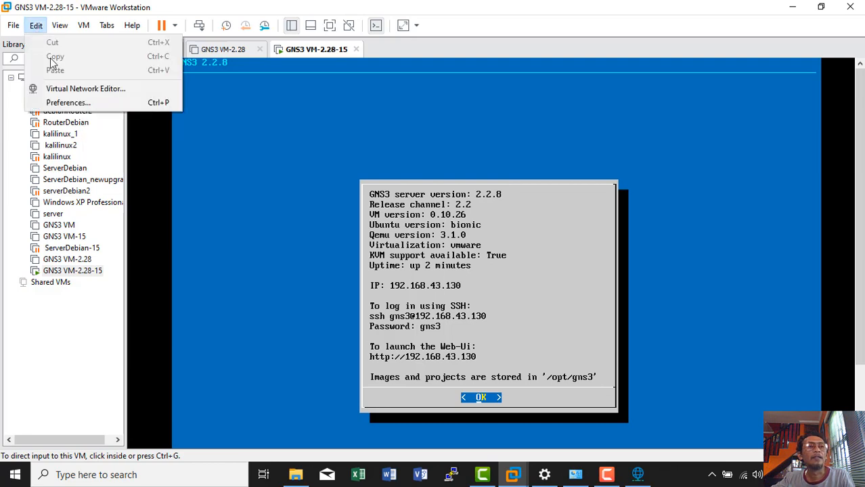
pyautogui.click(75, 89)
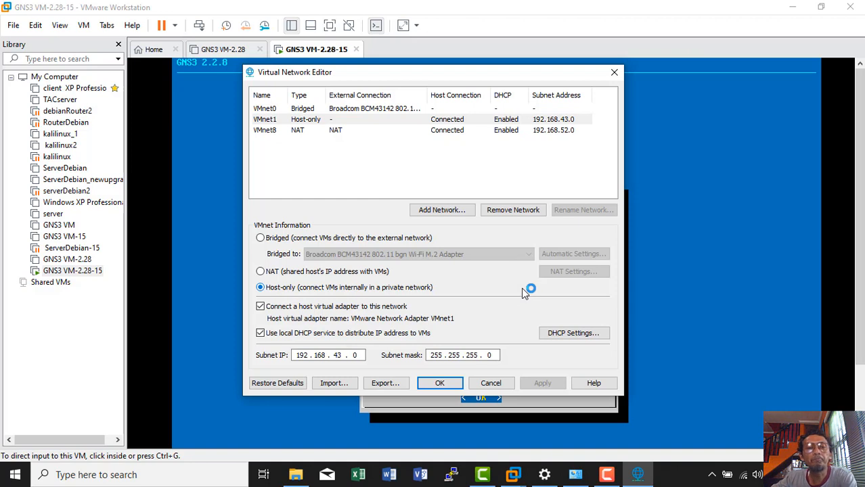
pyautogui.click(294, 131)
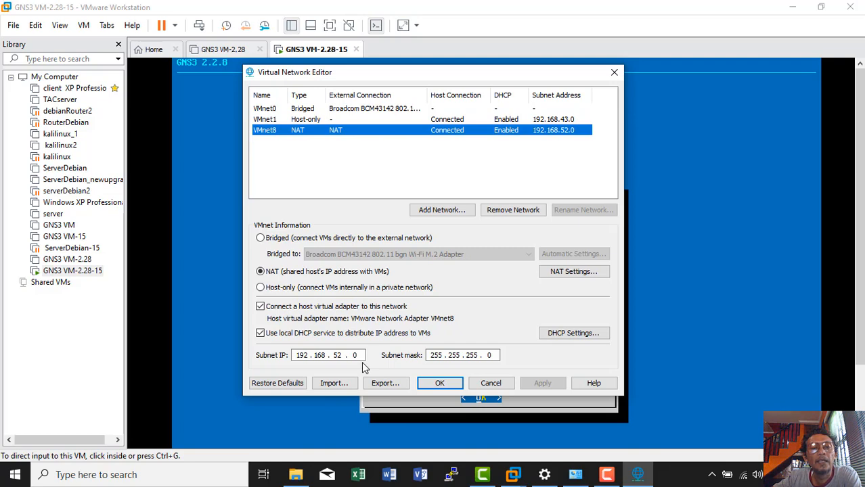
pyautogui.click(574, 271)
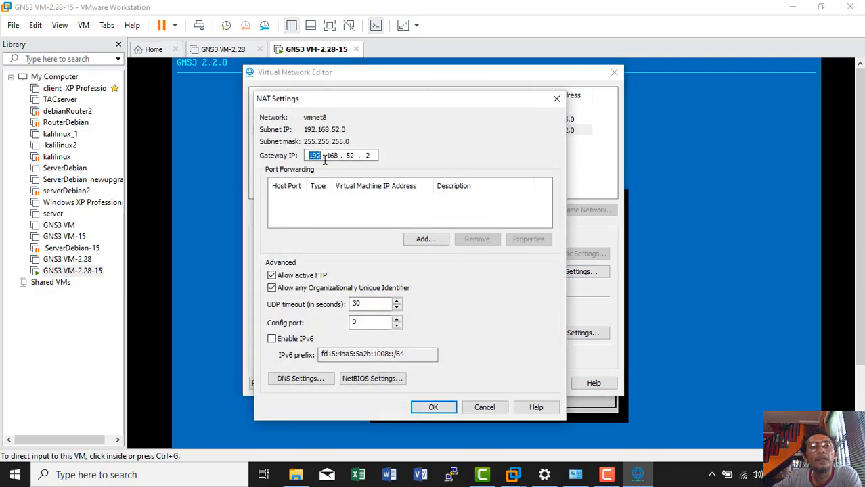
pyautogui.doubleClick(349, 156)
pyautogui.click(485, 408)
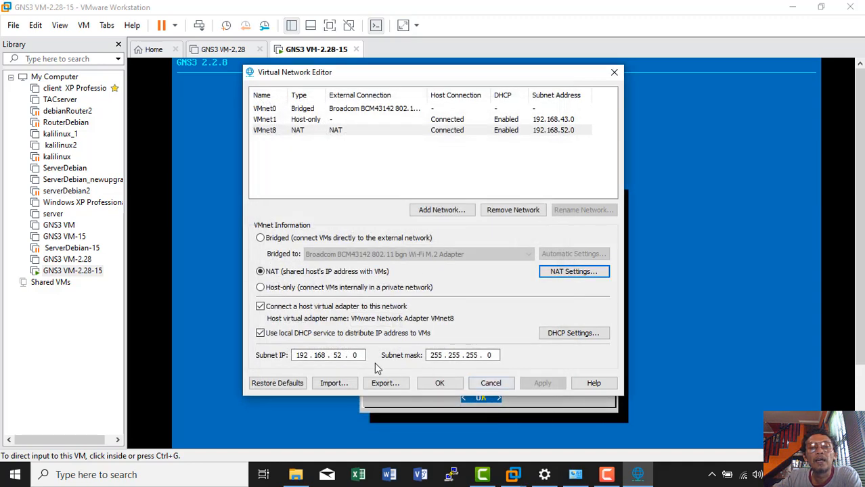
# - Examine the DHCP address range of VMnet8 and close the Virtual Network Editor without saving
pyautogui.click(550, 334)
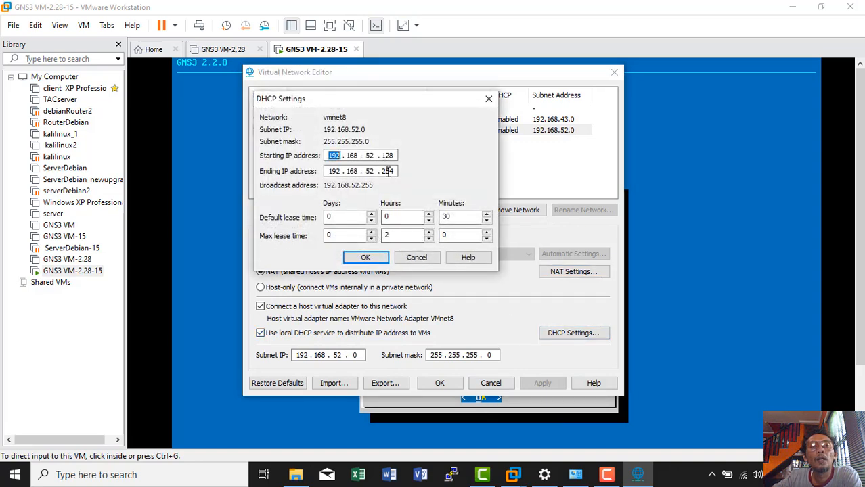
pyautogui.click(416, 257)
pyautogui.click(490, 383)
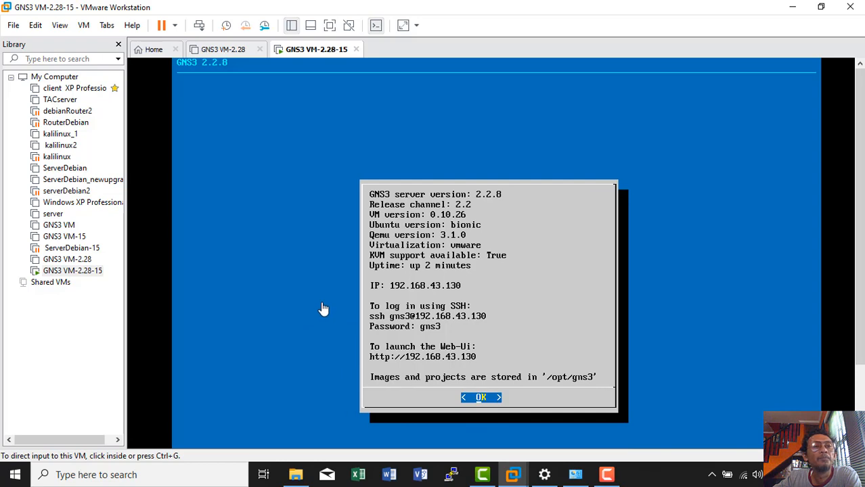
# - Switch to the Windows Network Connections window and view the connection details of VMware Network Adapter VMnet1
pyautogui.click(575, 475)
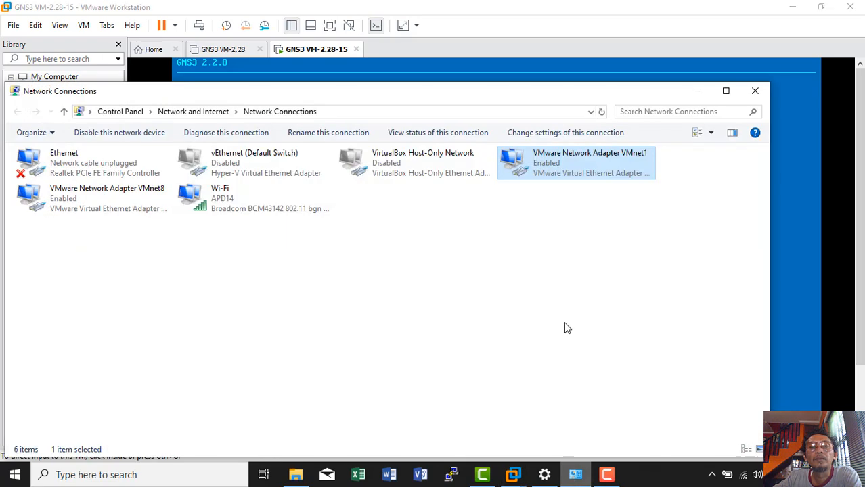
pyautogui.rightClick(570, 173)
pyautogui.click(598, 192)
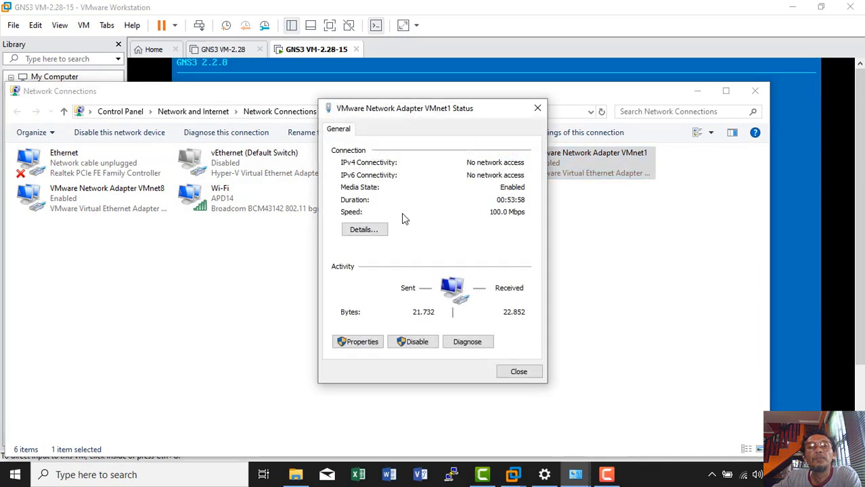
pyautogui.click(371, 232)
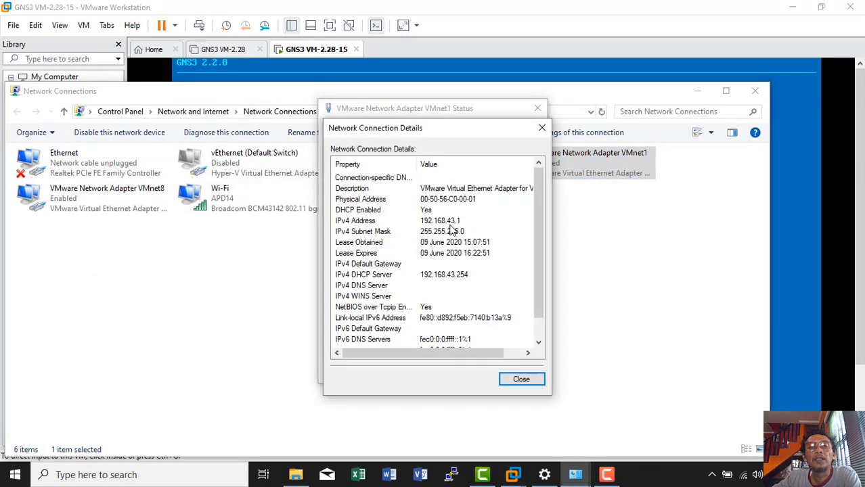
# - Close the VMnet1 details and status, shrink and reposition the Network Connections window beside the VM console, and minimize it
pyautogui.click(515, 377)
pyautogui.click(518, 371)
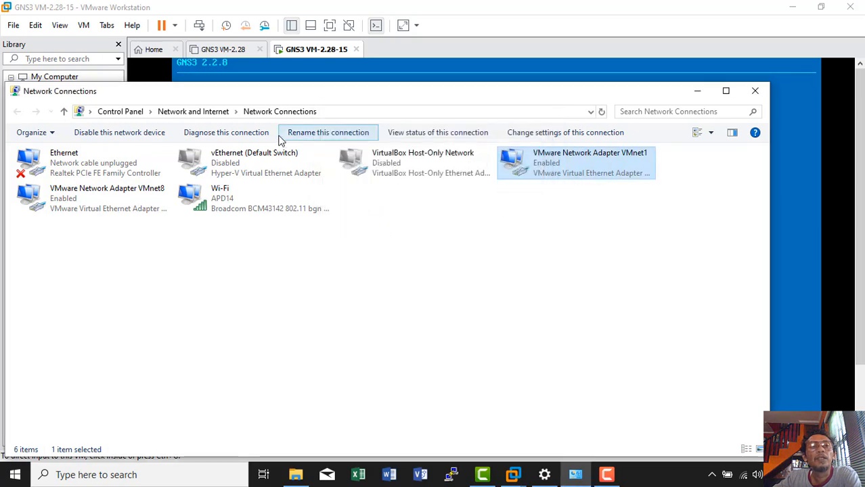
pyautogui.moveTo(242, 96); pyautogui.dragTo(389, 96)
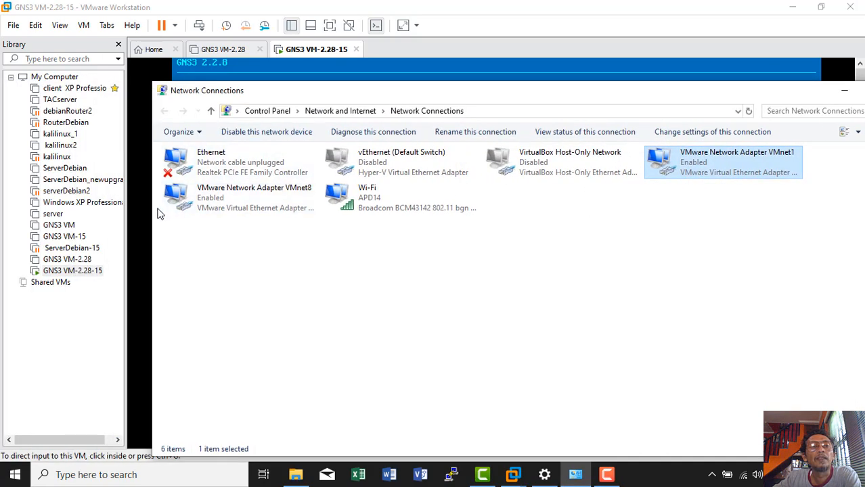
pyautogui.moveTo(151, 209); pyautogui.dragTo(554, 216)
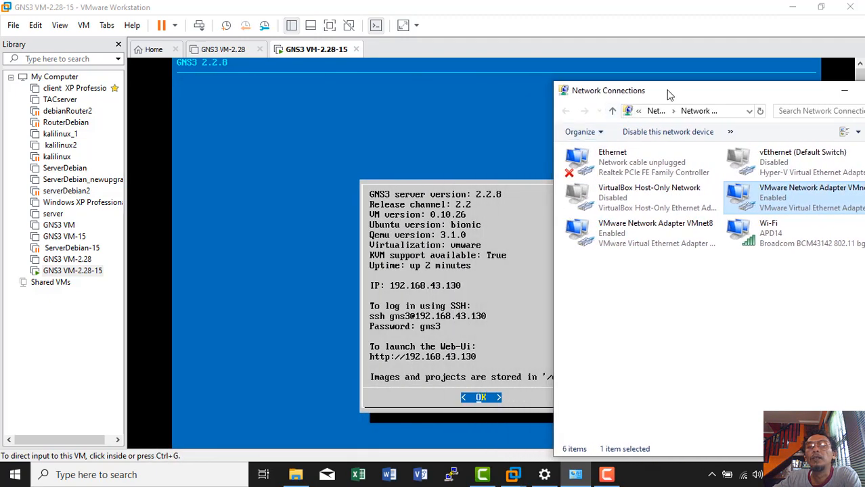
pyautogui.moveTo(670, 91); pyautogui.dragTo(575, 100)
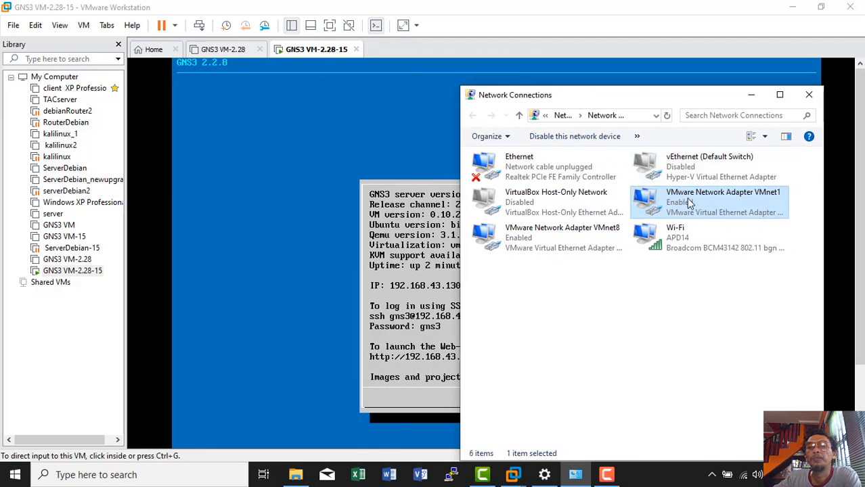
pyautogui.moveTo(633, 98); pyautogui.dragTo(663, 70)
pyautogui.click(784, 64)
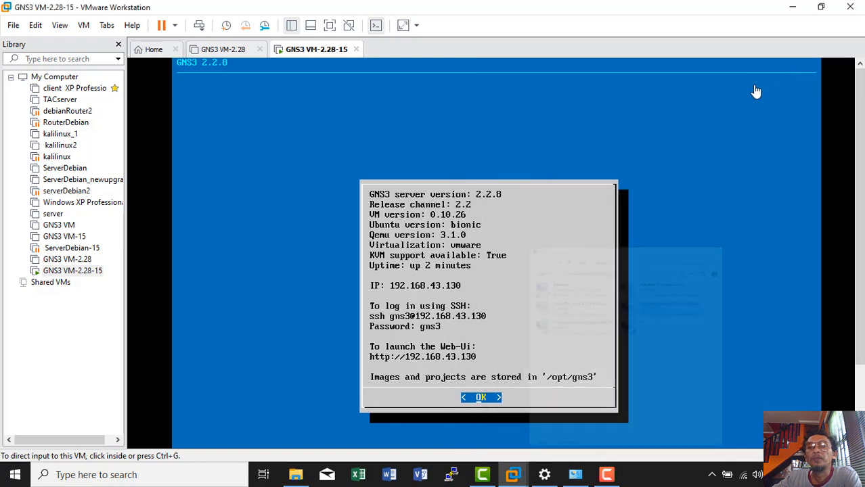
# - Minimize Workstation, launch GNS3, choose running appliances in a virtual machine, and accept local server binding 192.168.43.1 on port 3080 TCP
pyautogui.click(793, 7)
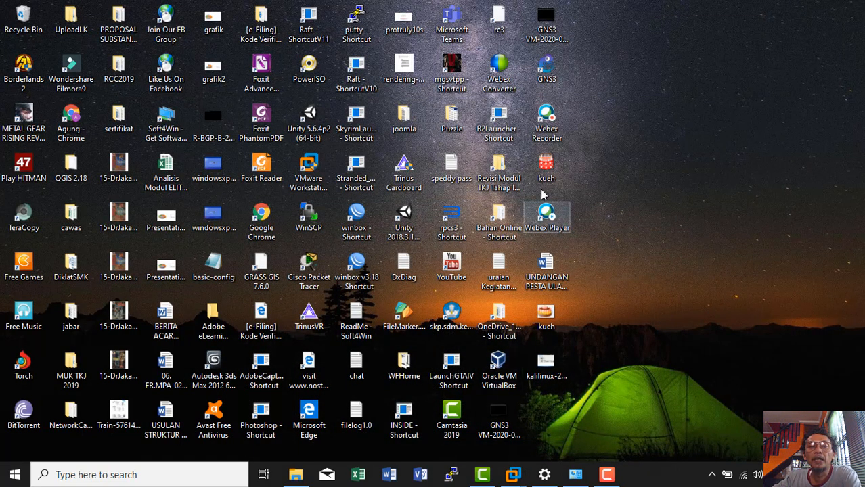
pyautogui.click(546, 69)
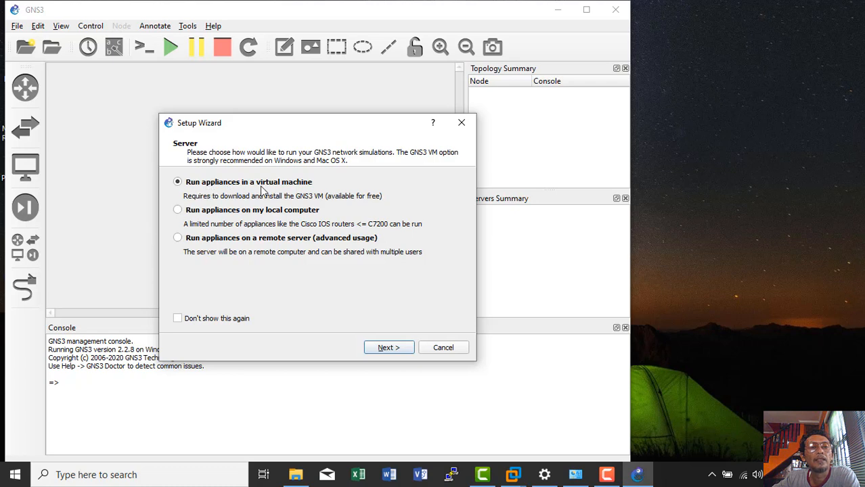
pyautogui.click(397, 348)
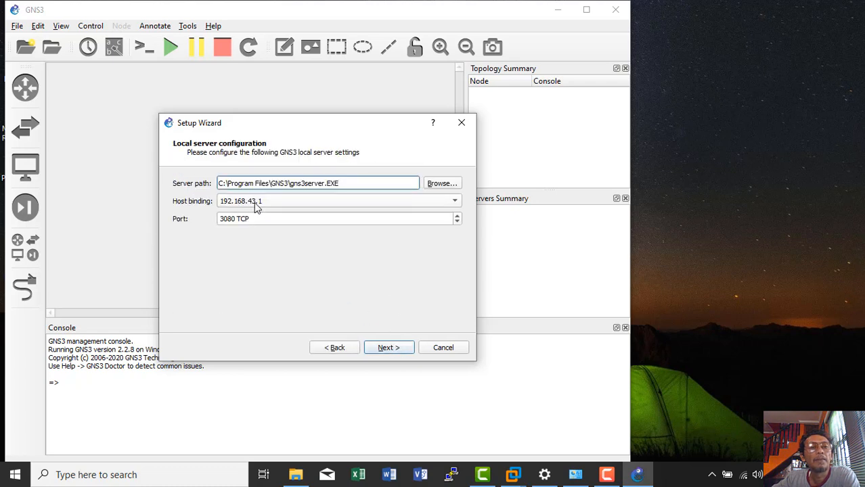
pyautogui.click(390, 349)
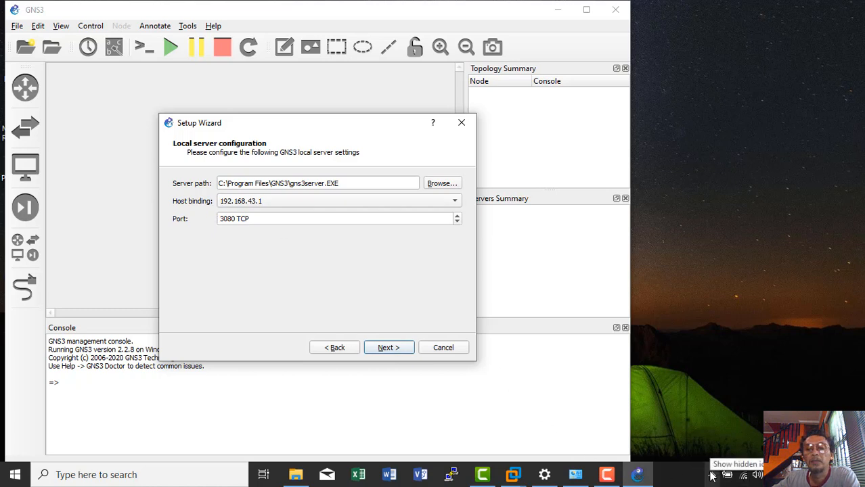
# - Switch to Network Connections, check the VMnet1 adapter's IPv4 address in its connection details, and minimize the window
pyautogui.click(575, 475)
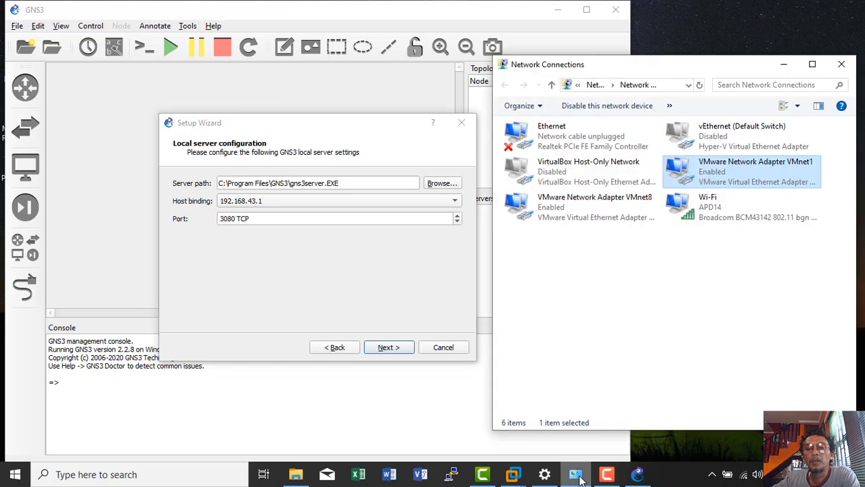
pyautogui.rightClick(765, 168)
pyautogui.click(766, 185)
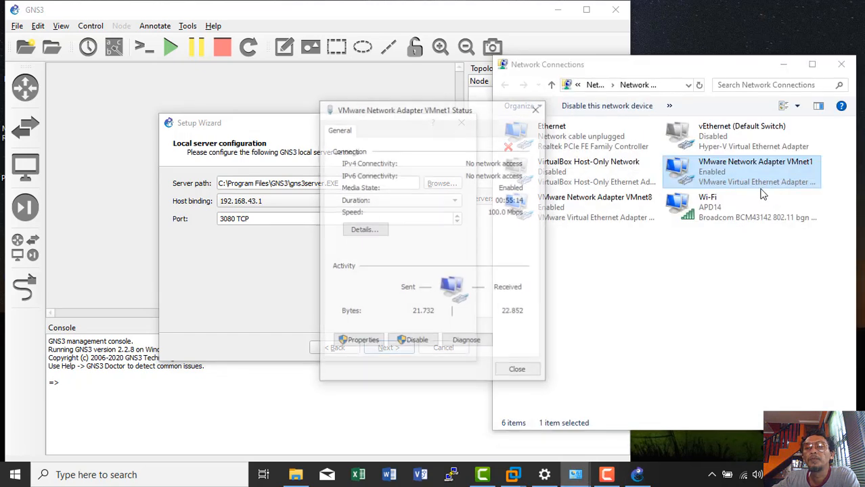
pyautogui.click(378, 230)
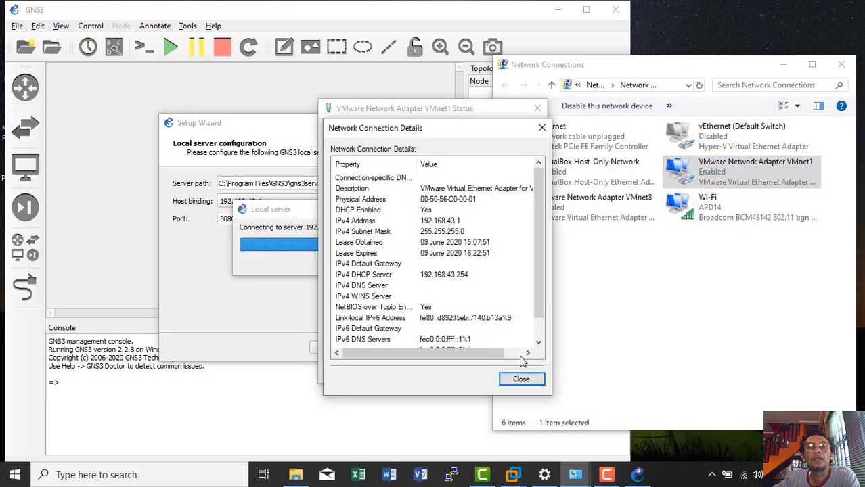
pyautogui.click(521, 379)
pyautogui.click(514, 370)
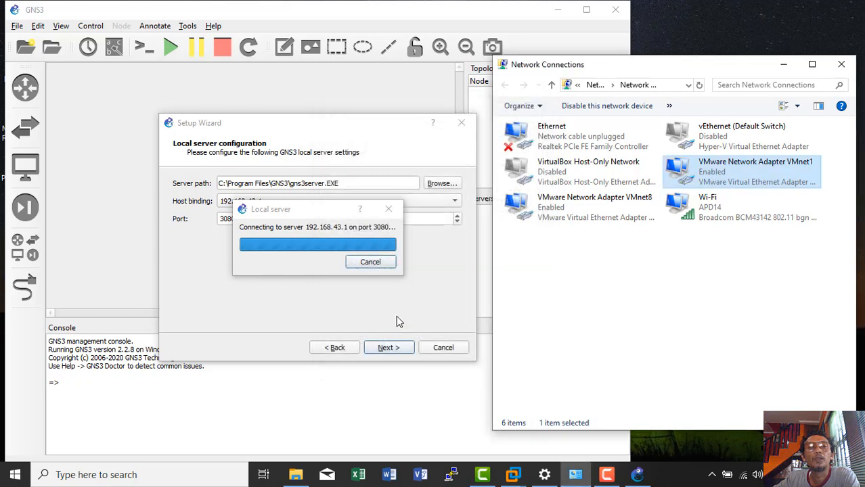
pyautogui.click(783, 65)
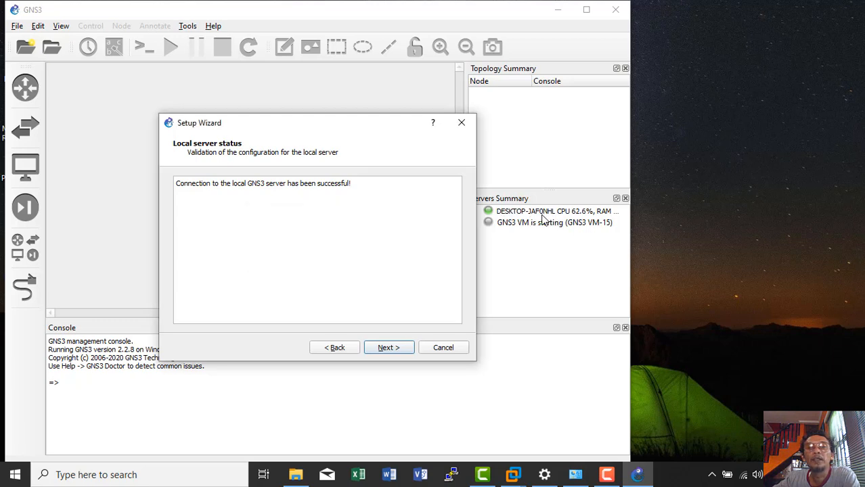
# - Select the VMware machine GNS3 VM-2.28-15 with 1 vCPU core and 1024 MB RAM, and finish the Setup Wizard
pyautogui.click(389, 348)
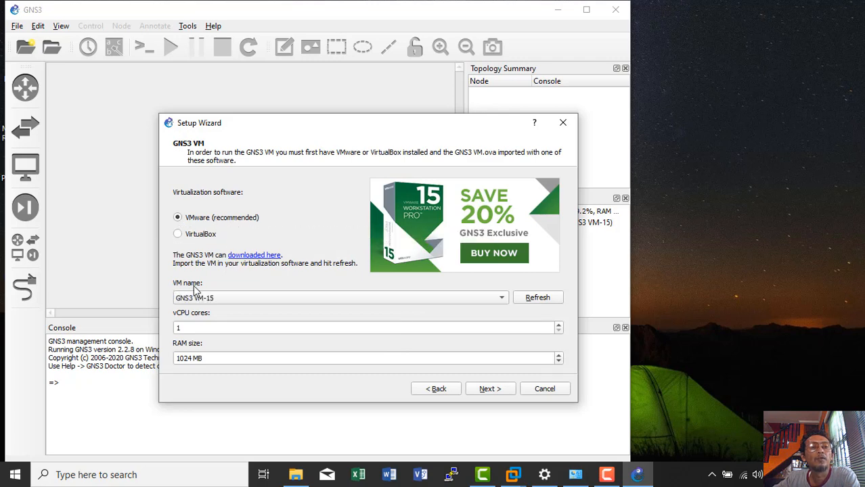
pyautogui.click(502, 297)
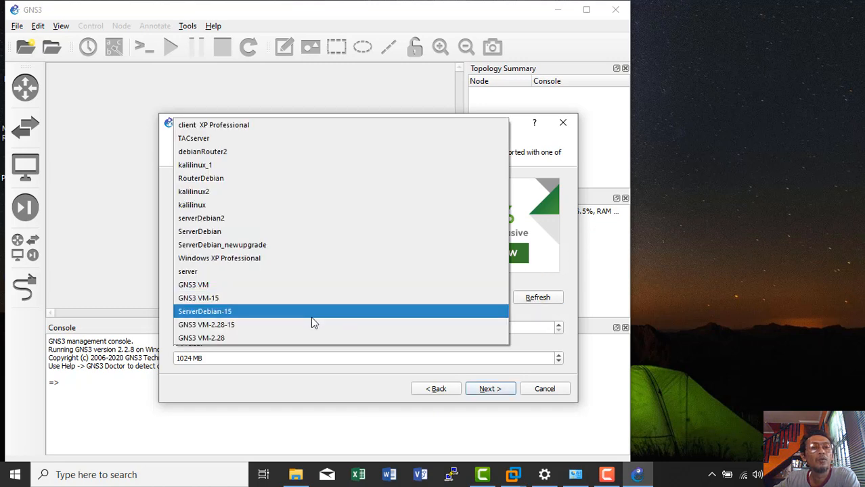
pyautogui.click(234, 325)
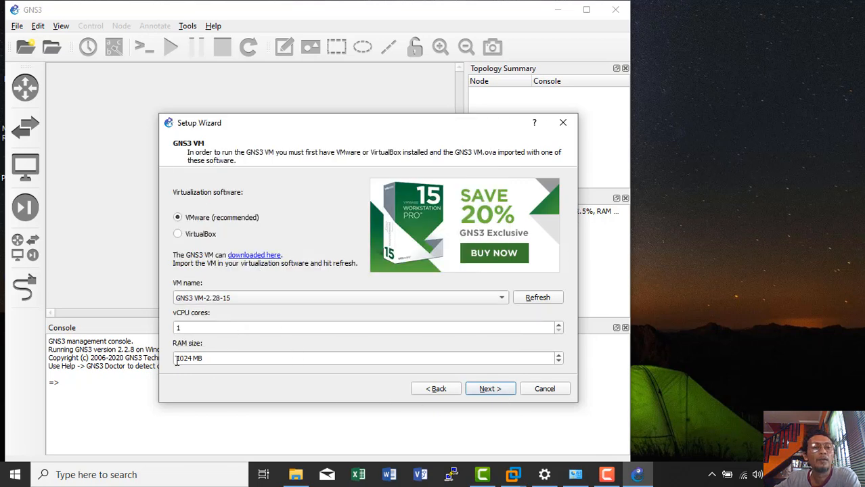
pyautogui.click(492, 391)
pyautogui.click(490, 389)
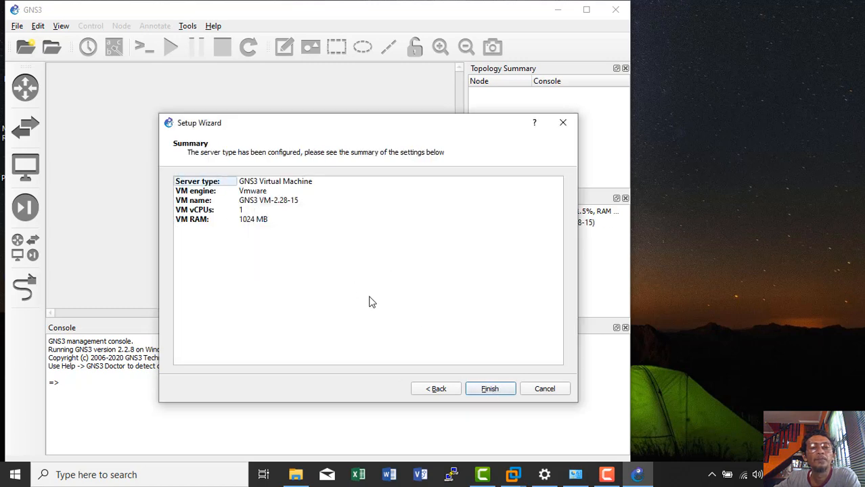
pyautogui.click(489, 390)
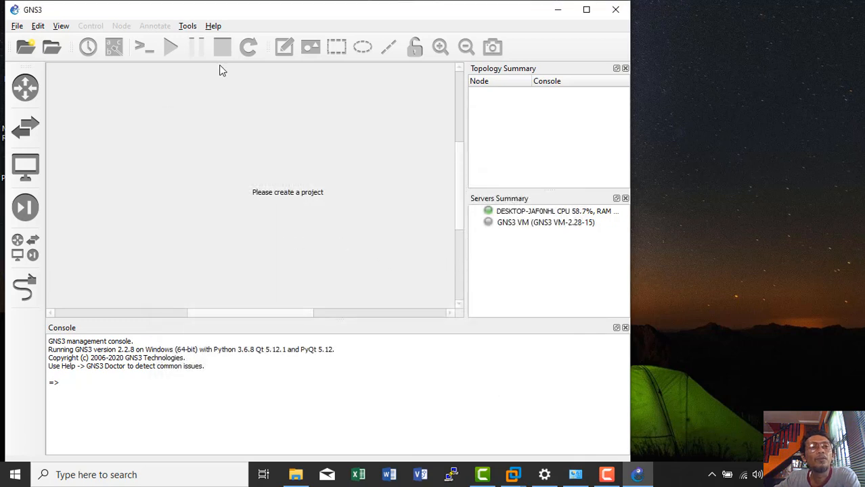
# - Run the Setup Wizard again to its end, keeping the virtual machine server type, local server settings and GNS3 VM-2.28-15
pyautogui.click(213, 26)
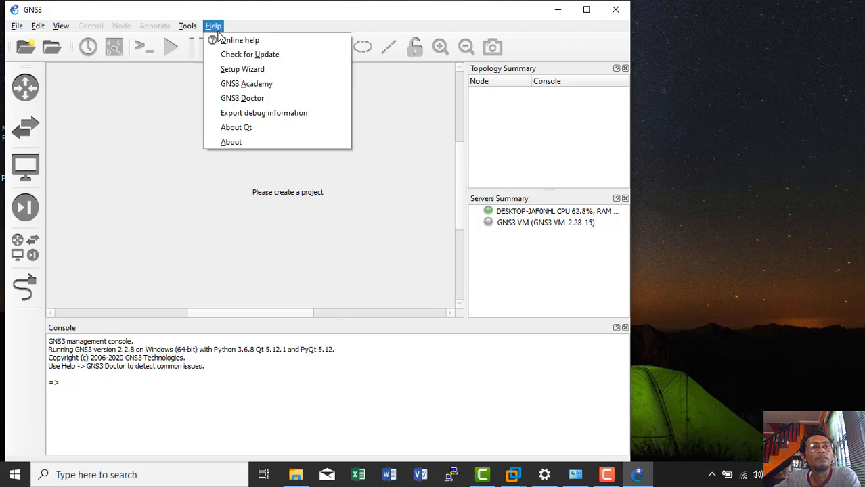
pyautogui.click(230, 69)
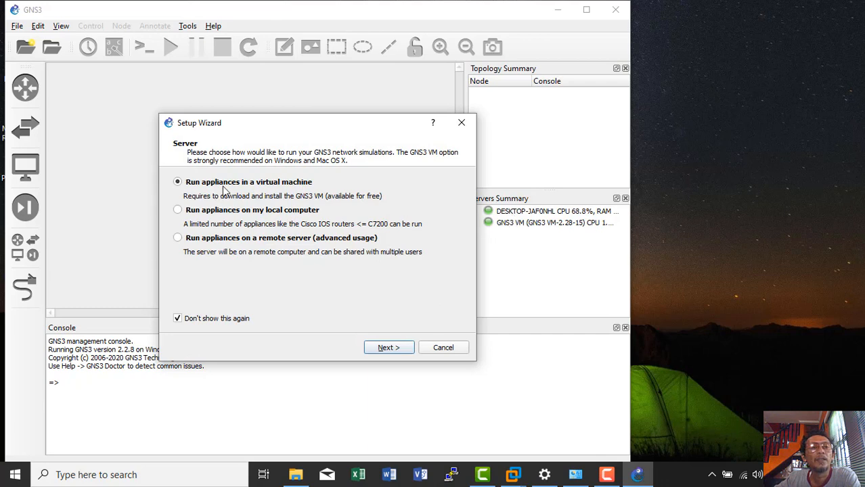
pyautogui.click(400, 348)
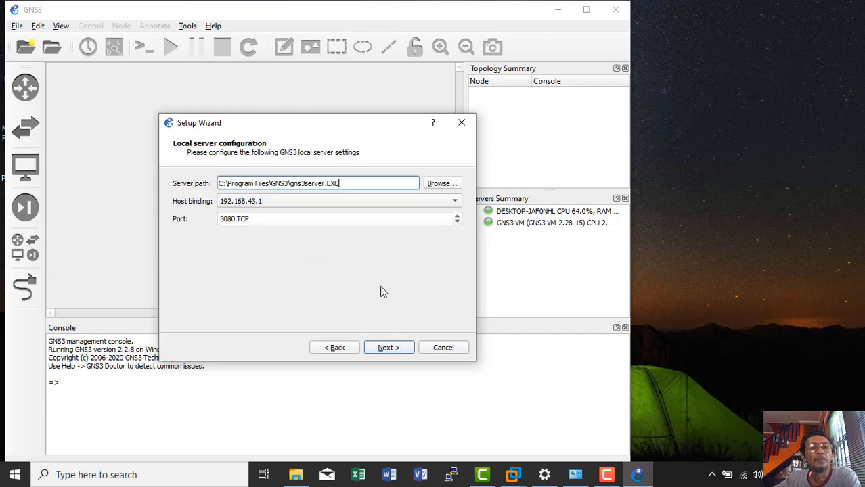
pyautogui.click(389, 349)
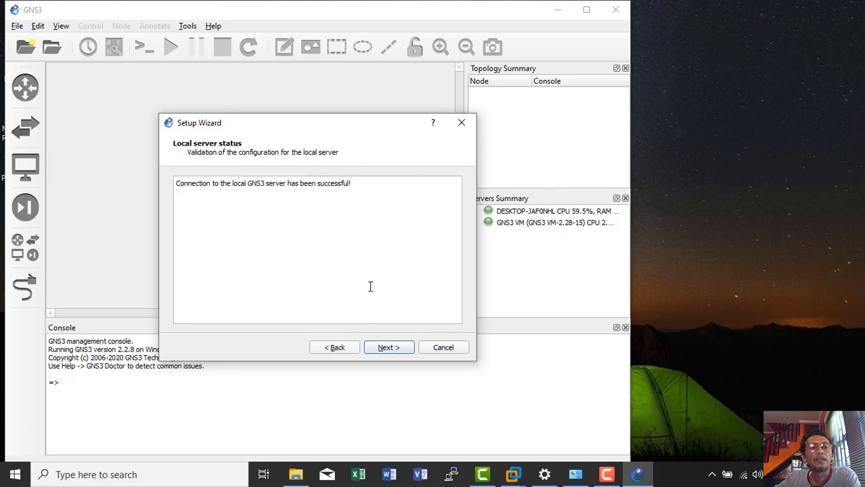
pyautogui.click(405, 347)
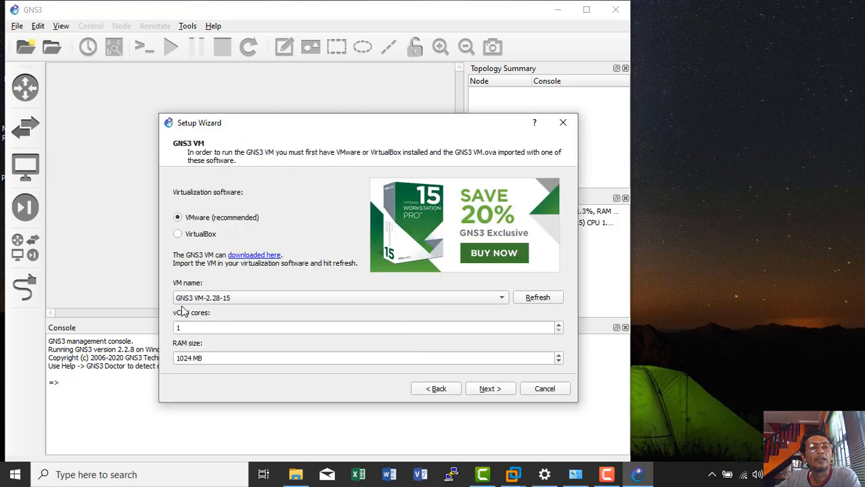
pyautogui.click(502, 389)
pyautogui.click(490, 389)
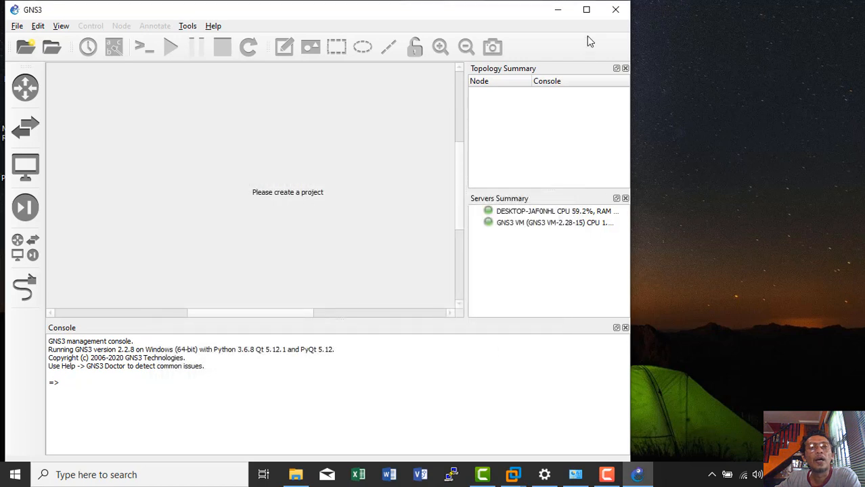
# - Maximize the GNS3 window and open its Preferences
pyautogui.click(587, 12)
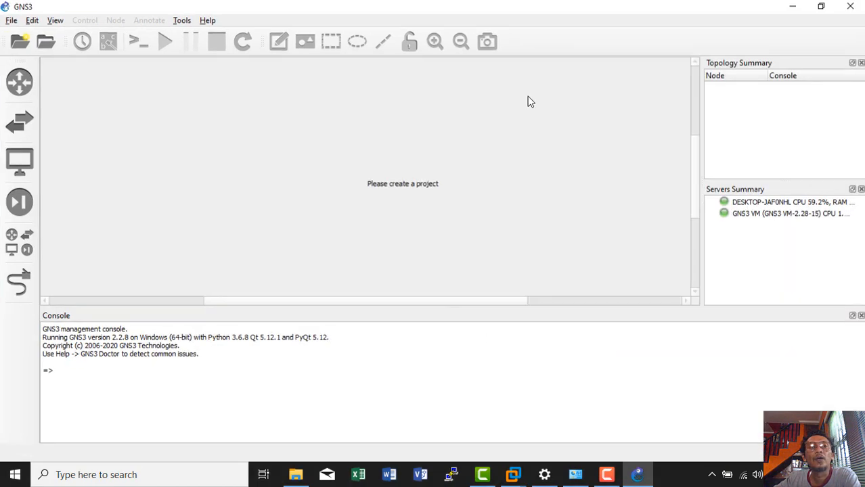
pyautogui.click(202, 20)
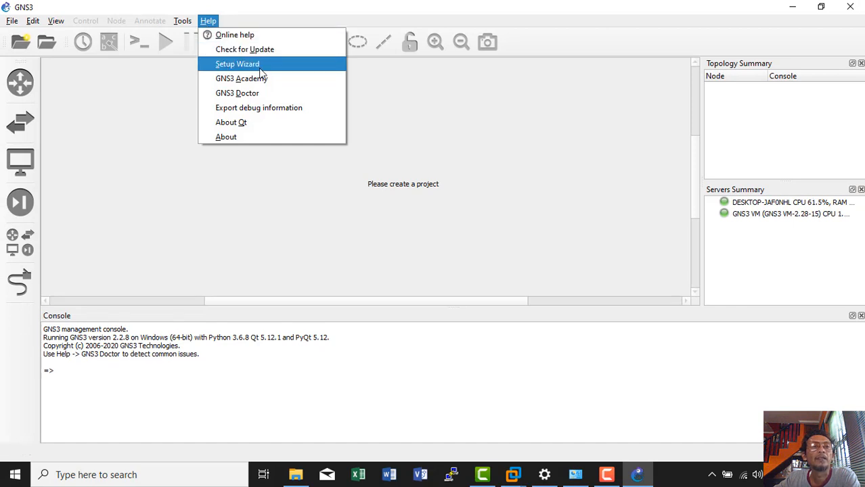
pyautogui.click(549, 142)
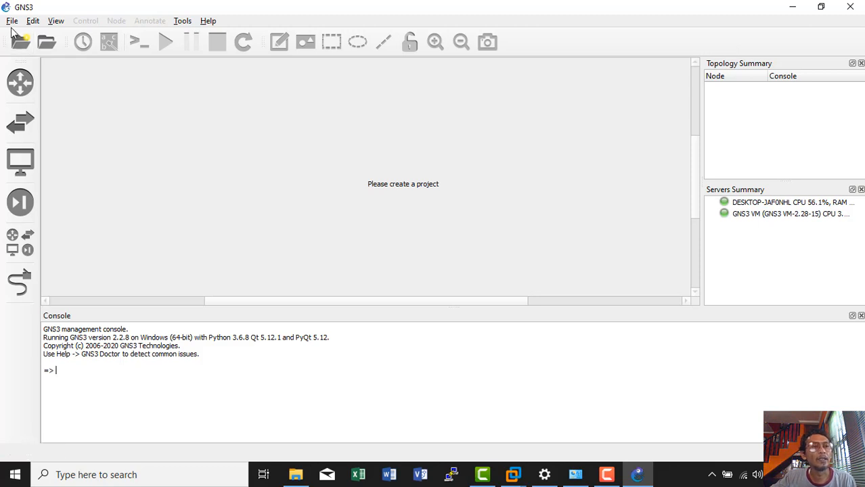
pyautogui.click(32, 21)
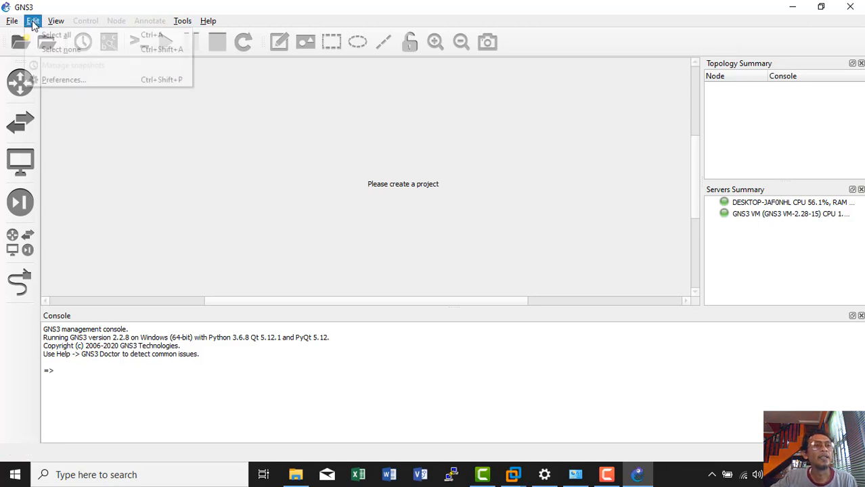
pyautogui.click(60, 82)
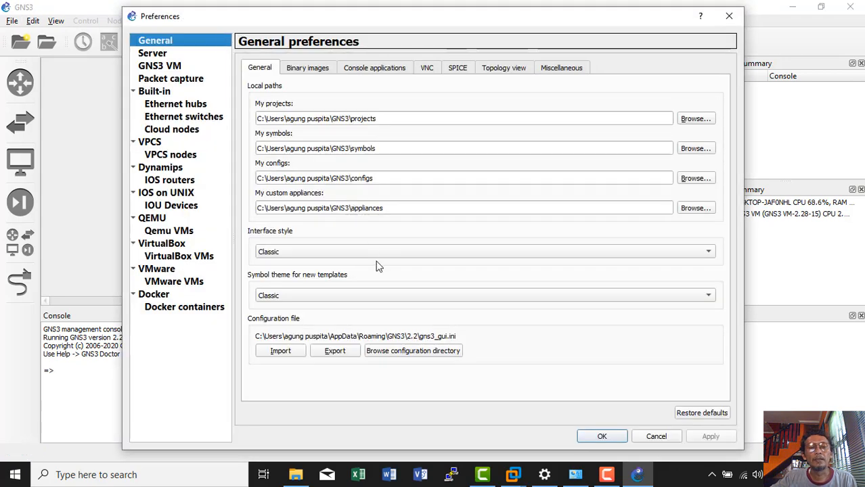
# - Bring up the Network Connections window to examine the available VMware network adapters, and minimize it
pyautogui.click(513, 474)
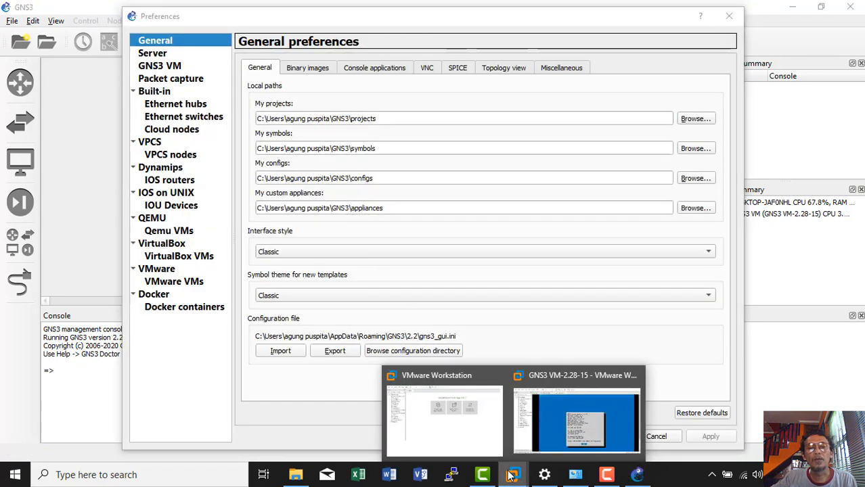
pyautogui.click(575, 474)
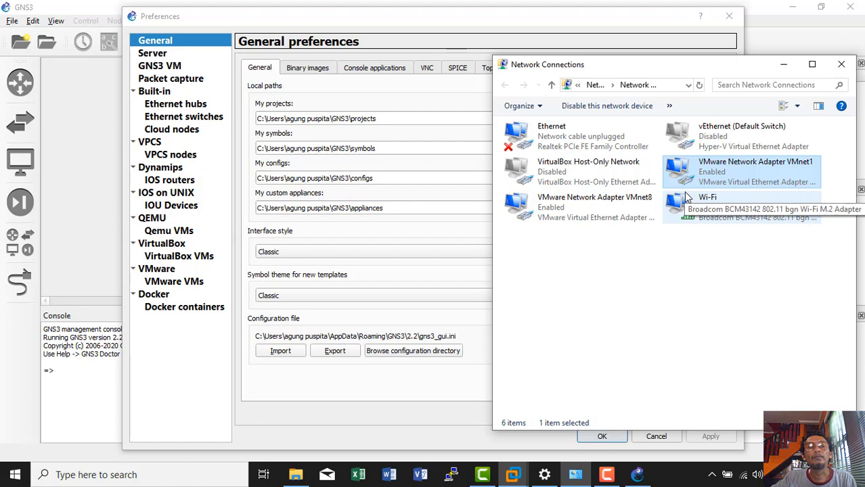
pyautogui.click(784, 66)
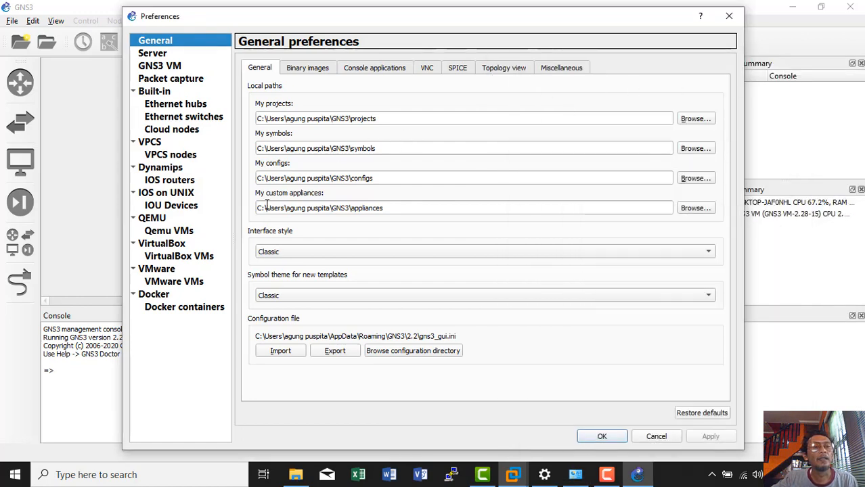
# - Set the managed VMnet interface range in the VMware advanced local settings to vmnet2 through vmnet4
pyautogui.click(170, 269)
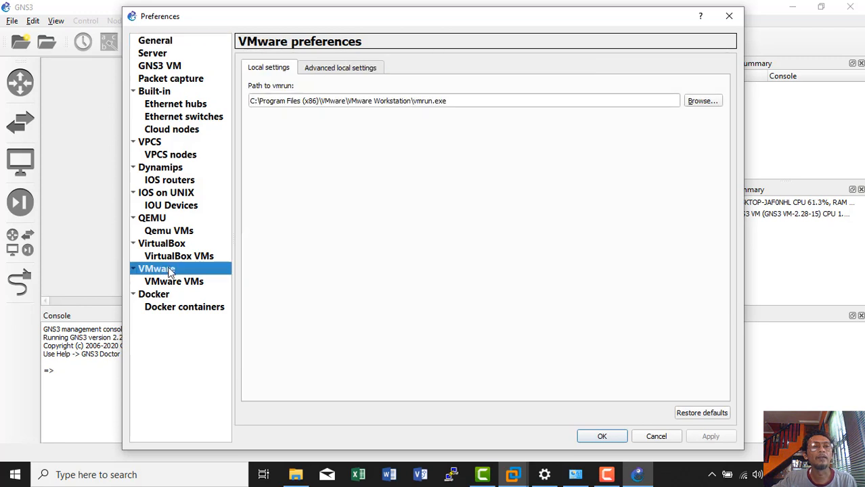
pyautogui.click(350, 71)
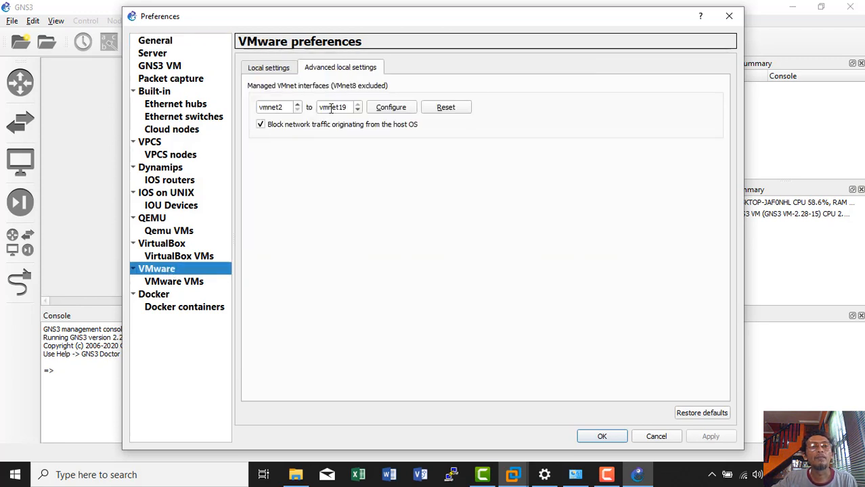
pyautogui.click(298, 105)
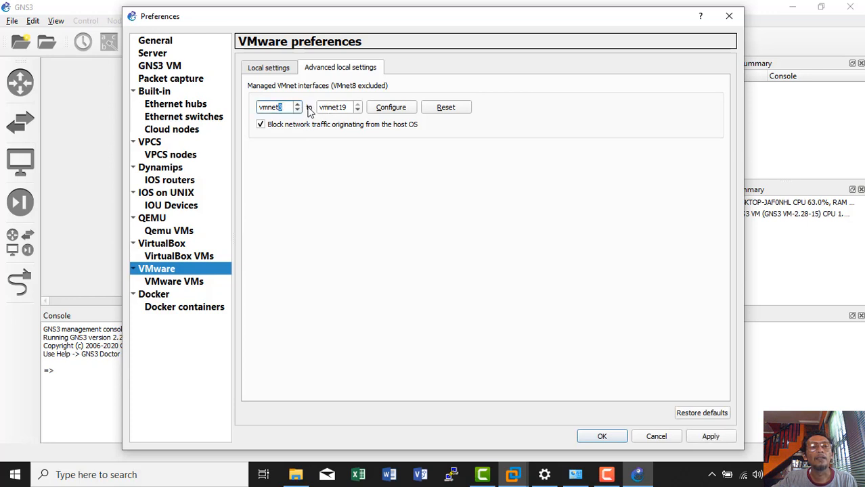
pyautogui.click(357, 110)
pyautogui.click(358, 110)
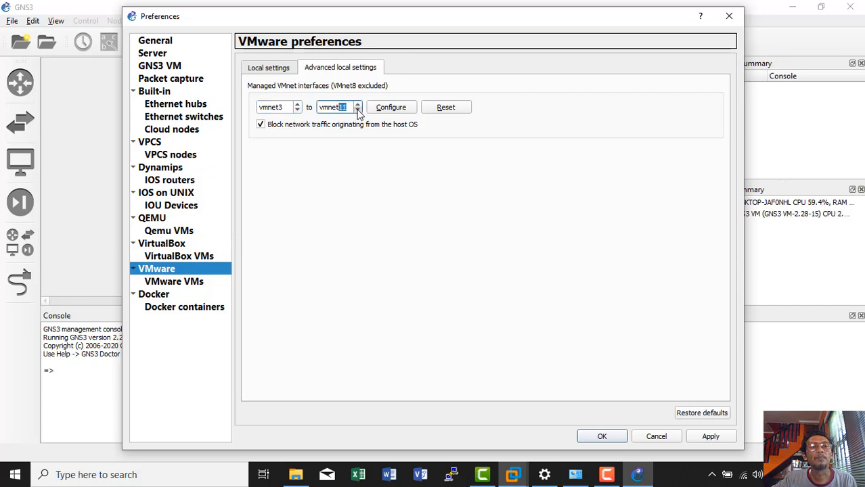
pyautogui.click(297, 106)
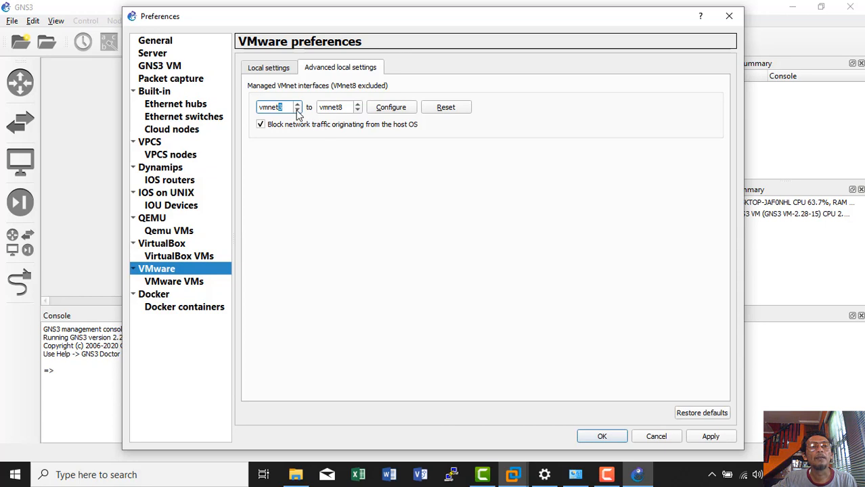
pyautogui.click(297, 111)
pyautogui.click(358, 111)
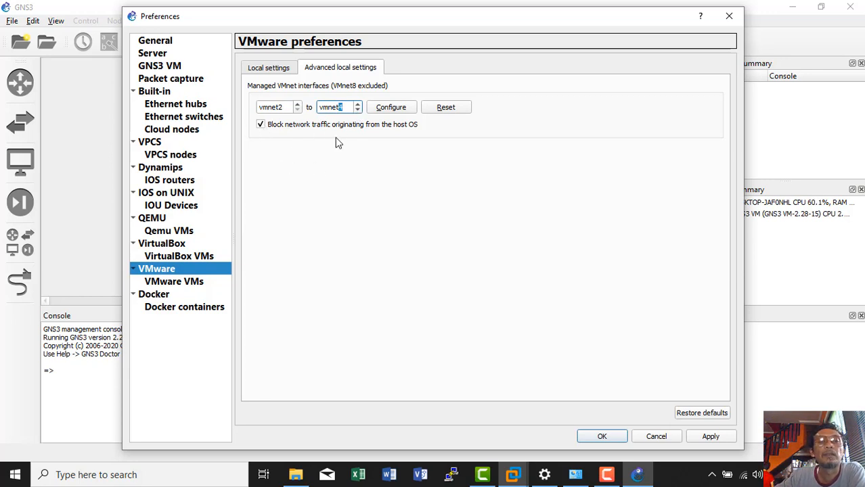
# - Configure the managed VMnet interfaces with host traffic blocking kept on, and apply and close the preferences
pyautogui.click(393, 108)
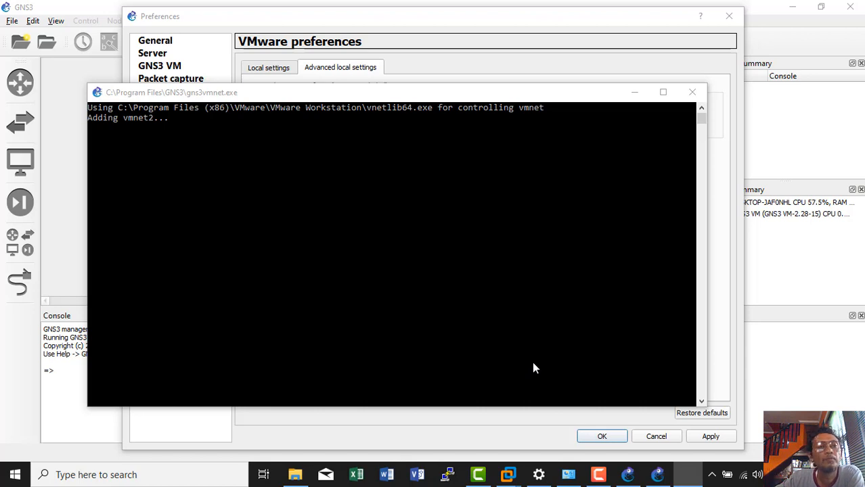
pyautogui.click(599, 474)
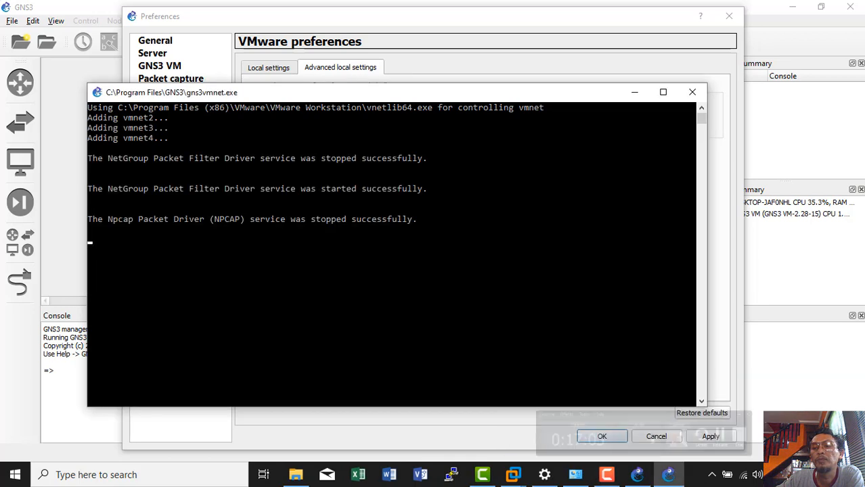
pyautogui.click(188, 252)
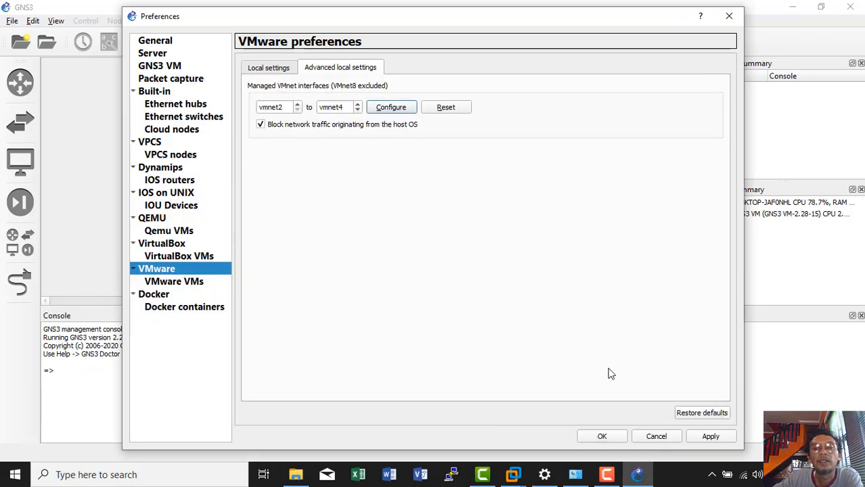
pyautogui.click(710, 438)
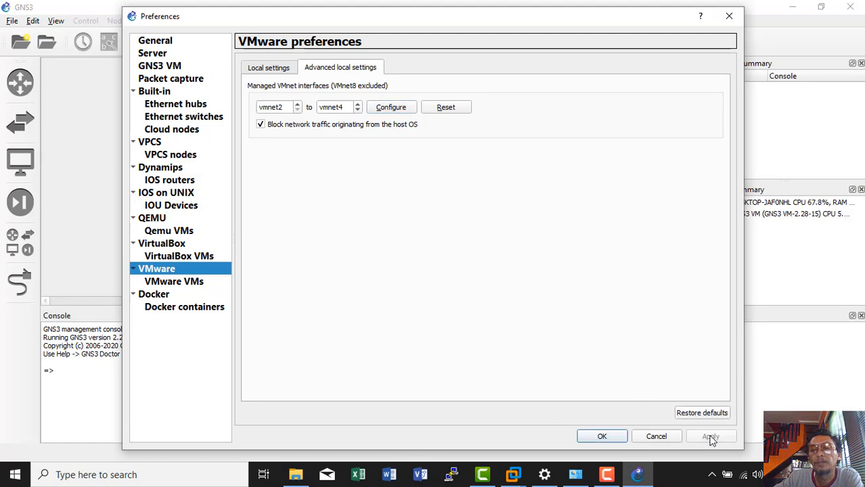
pyautogui.click(613, 436)
# - Bring up the Network Connections window and widen it to examine the VMware network adapters for duplicates
pyautogui.click(576, 475)
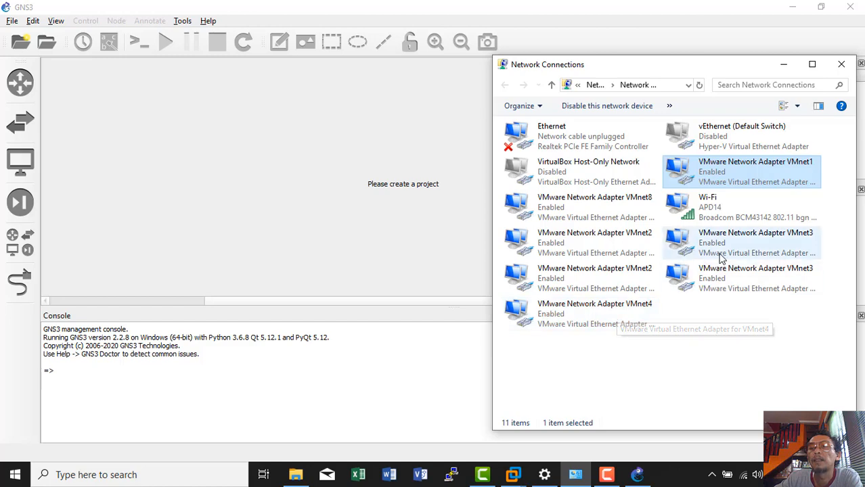
pyautogui.moveTo(492, 237); pyautogui.dragTo(277, 247)
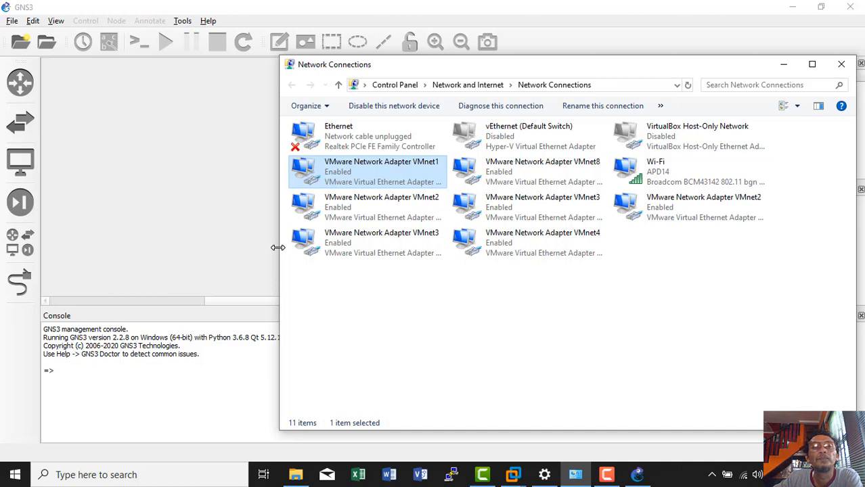
pyautogui.moveTo(278, 247); pyautogui.dragTo(223, 247)
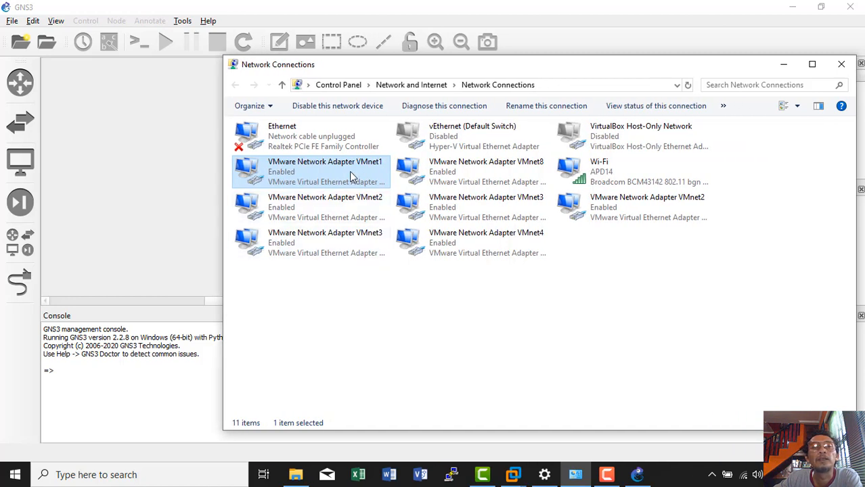
pyautogui.click(366, 214)
pyautogui.click(364, 239)
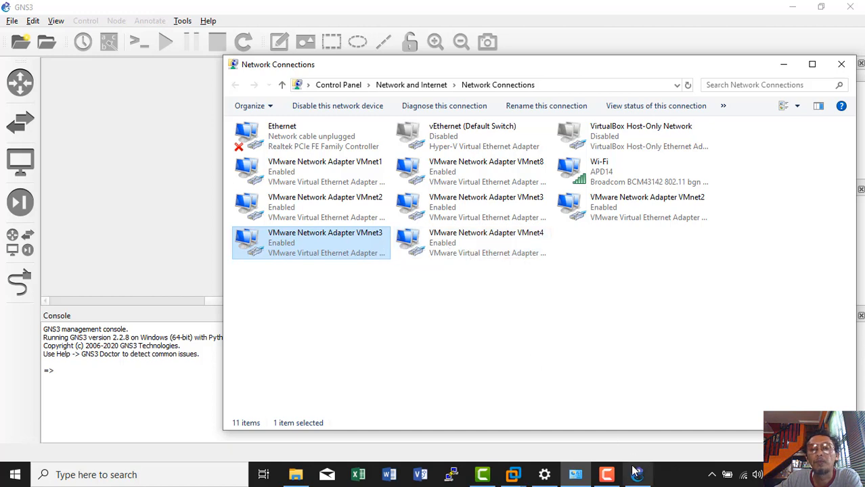
# - Switch to the GNS3 VM-2.28-15 window in VMware Workstation and open the Virtual Network Editor
pyautogui.click(513, 475)
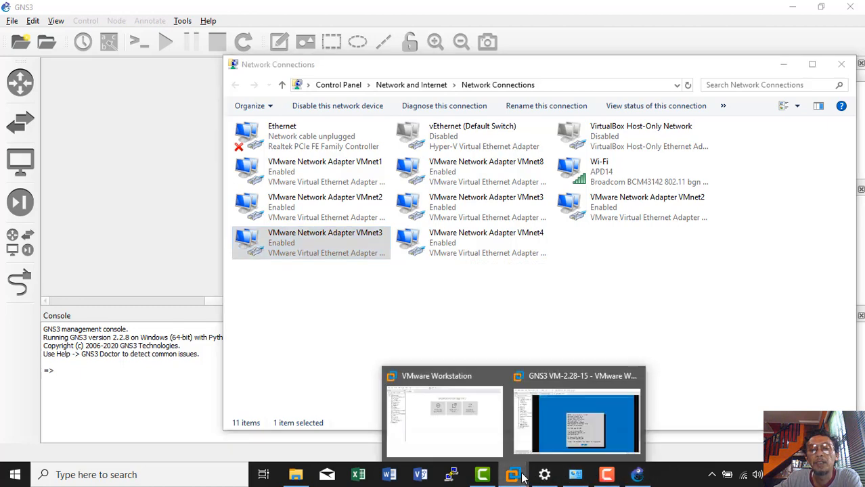
pyautogui.click(574, 426)
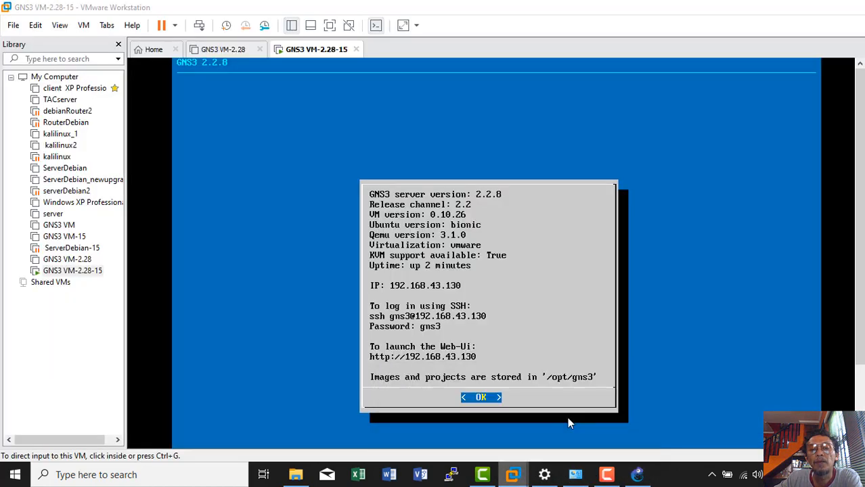
pyautogui.click(34, 26)
pyautogui.click(66, 103)
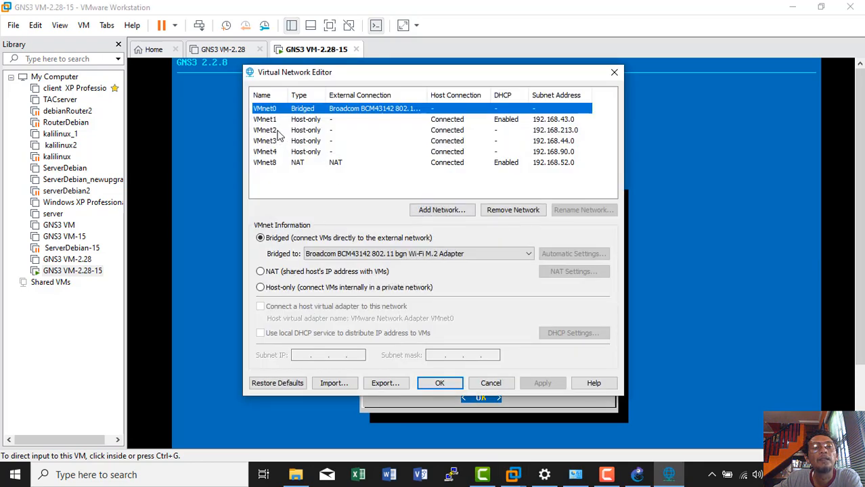
# - Remove the host-only networks VMnet2, VMnet3 and VMnet4 from the virtual networks and save the changes
pyautogui.click(274, 129)
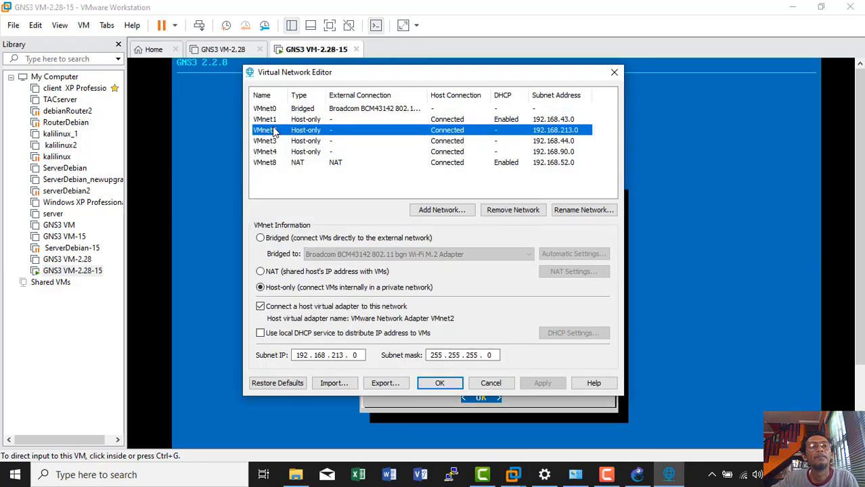
pyautogui.click(268, 142)
pyautogui.click(268, 132)
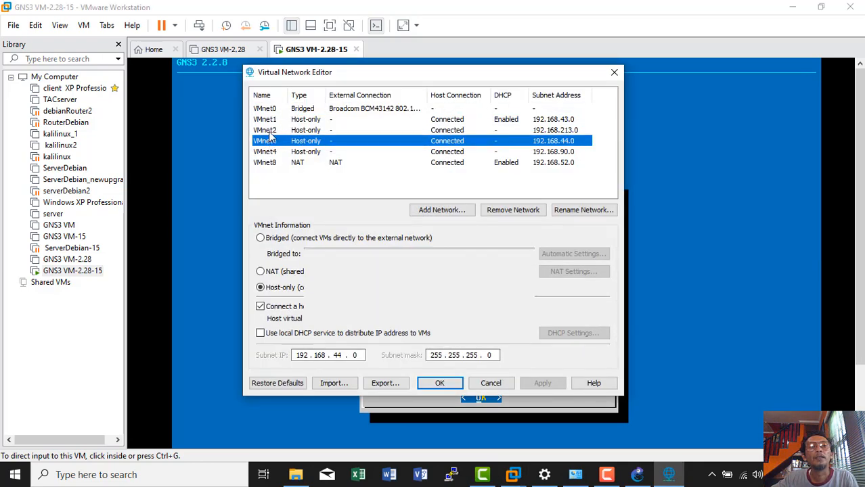
pyautogui.click(510, 213)
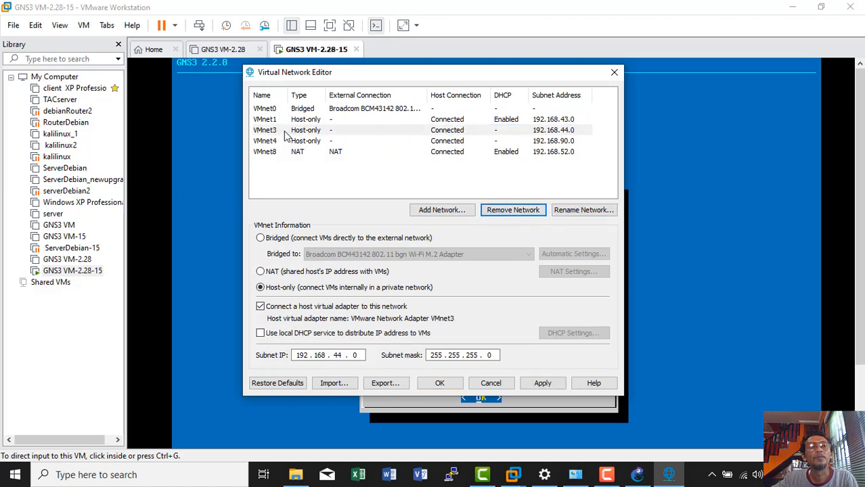
pyautogui.click(284, 132)
pyautogui.click(519, 213)
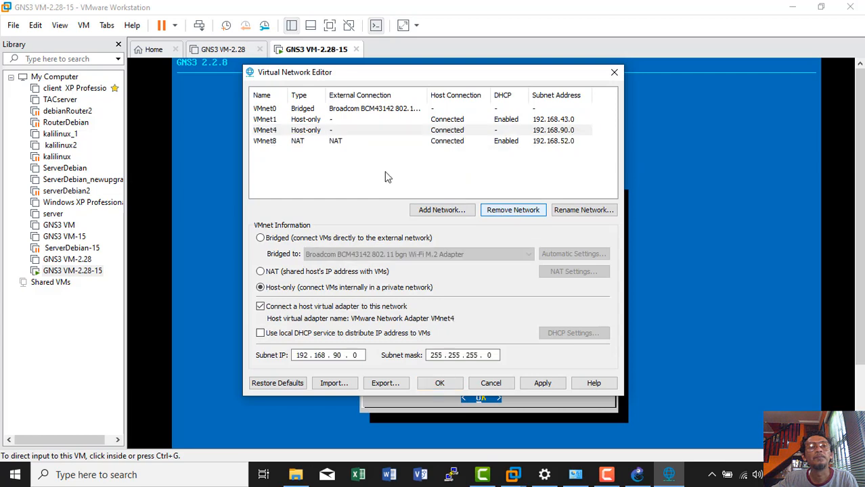
pyautogui.click(265, 131)
pyautogui.click(509, 212)
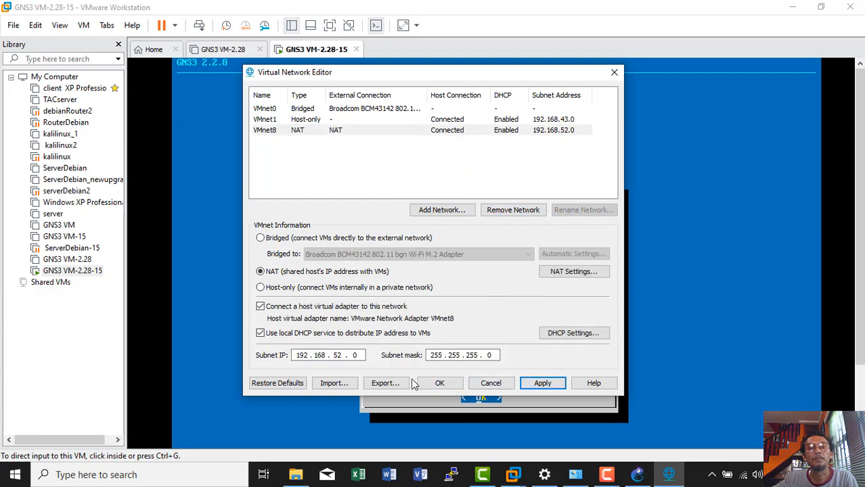
pyautogui.click(448, 385)
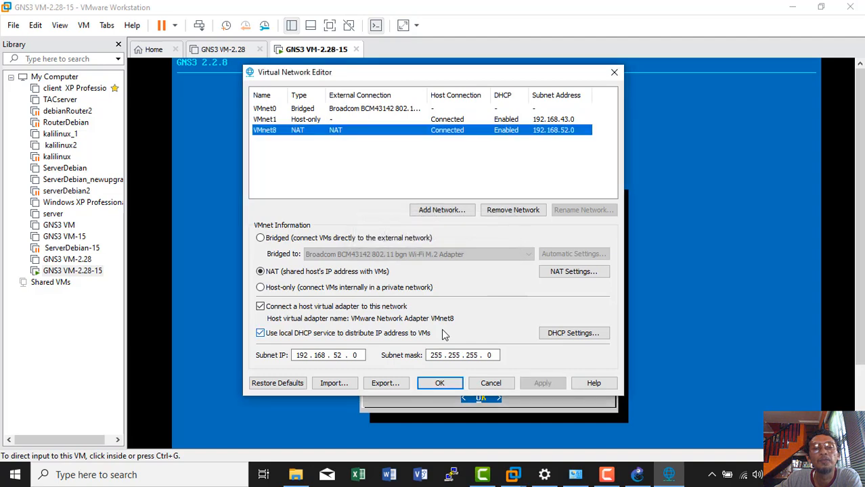
pyautogui.click(440, 385)
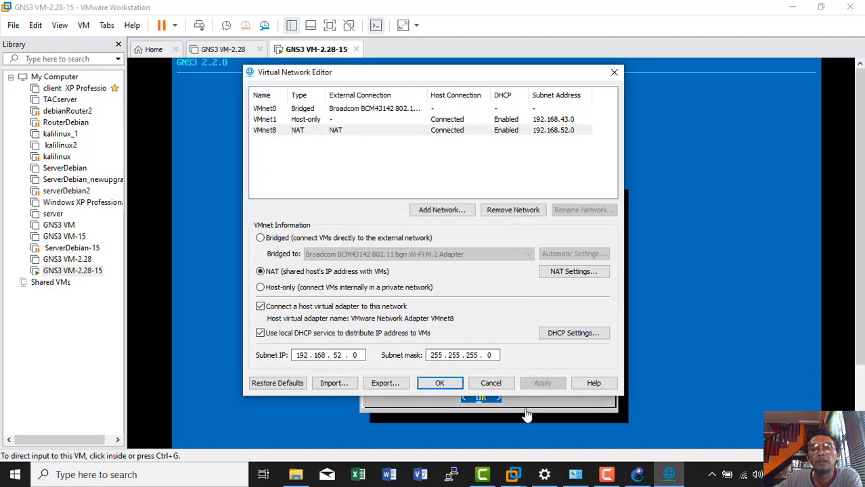
# - Refresh the Network Connections list, check which VMware adapters remain after the removal, and minimize the window
pyautogui.click(575, 474)
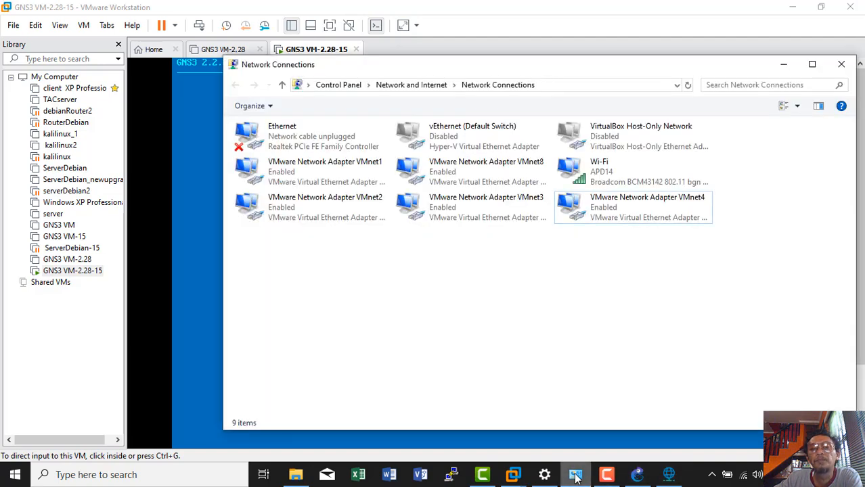
pyautogui.rightClick(448, 282)
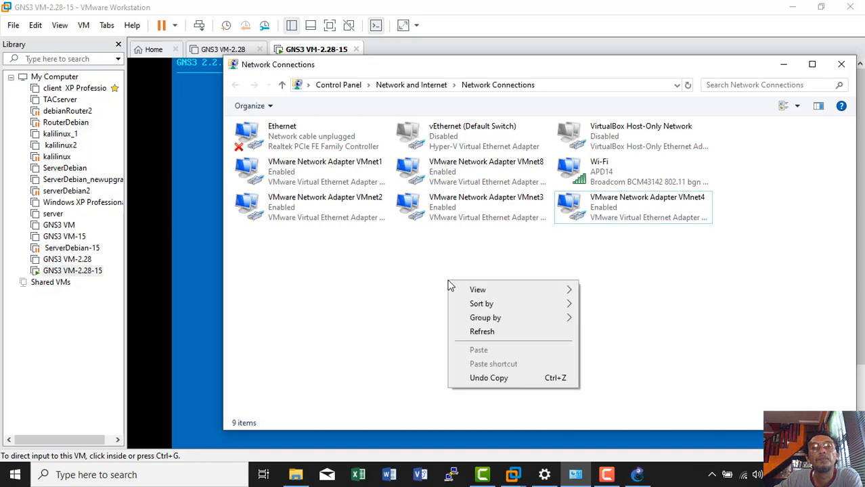
pyautogui.click(482, 332)
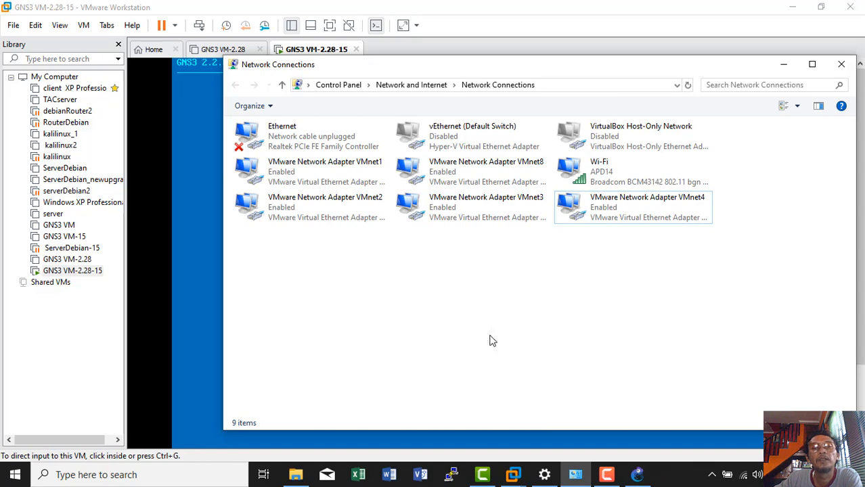
pyautogui.click(633, 475)
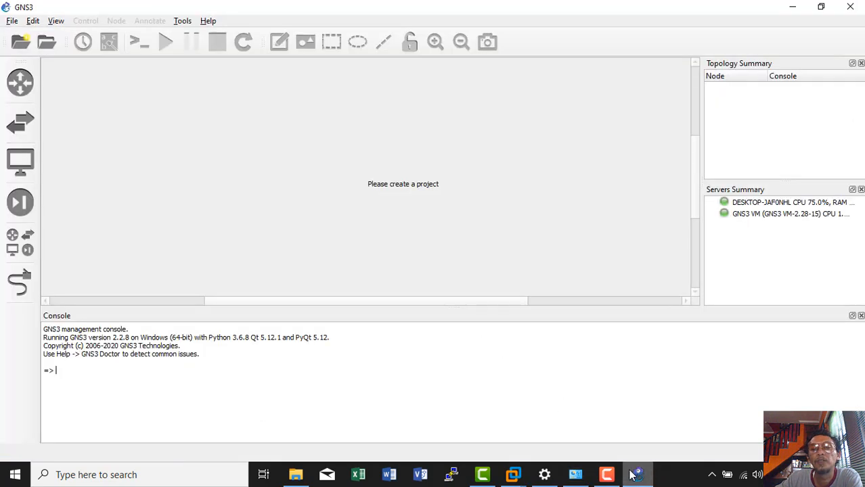
pyautogui.click(516, 472)
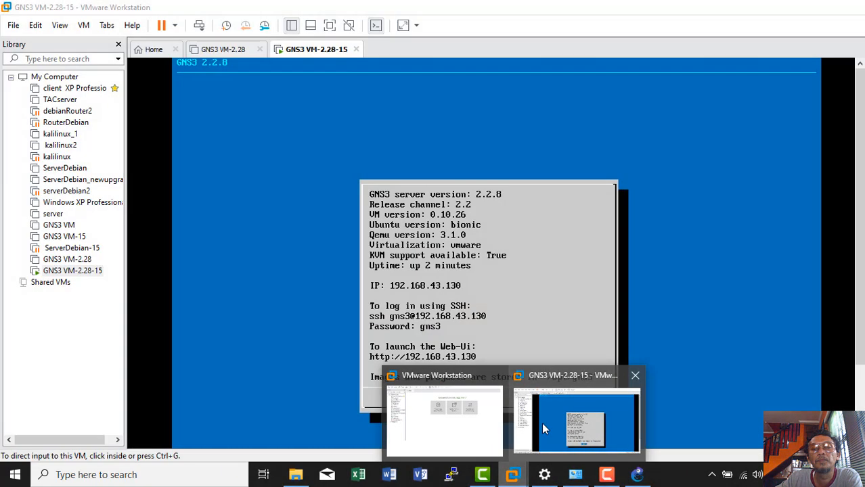
pyautogui.click(541, 422)
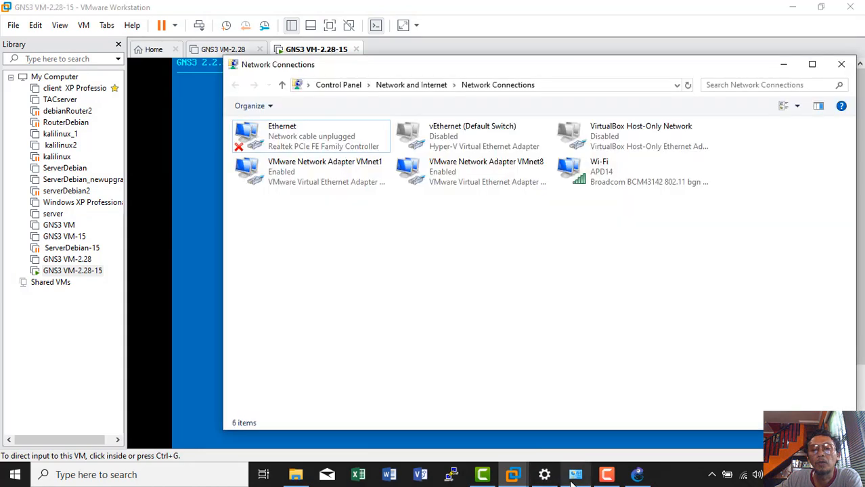
pyautogui.click(575, 475)
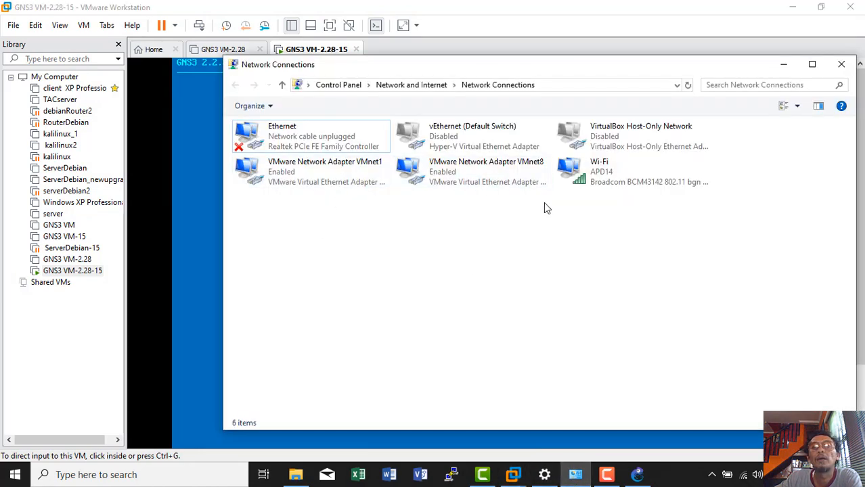
pyautogui.click(785, 65)
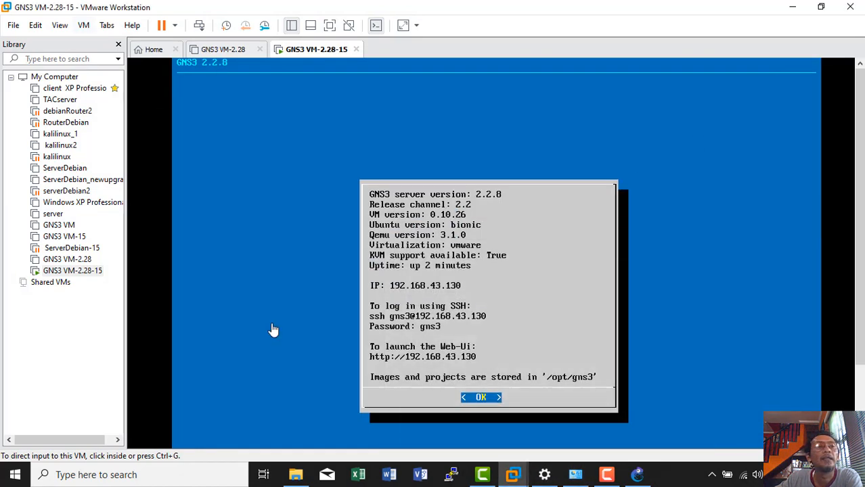
# - Switch to GNS3 and open its Preferences
pyautogui.click(638, 474)
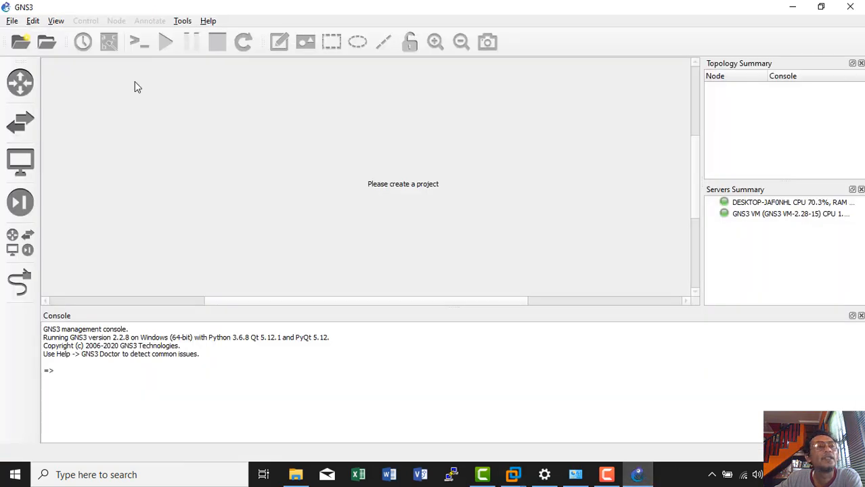
pyautogui.click(32, 21)
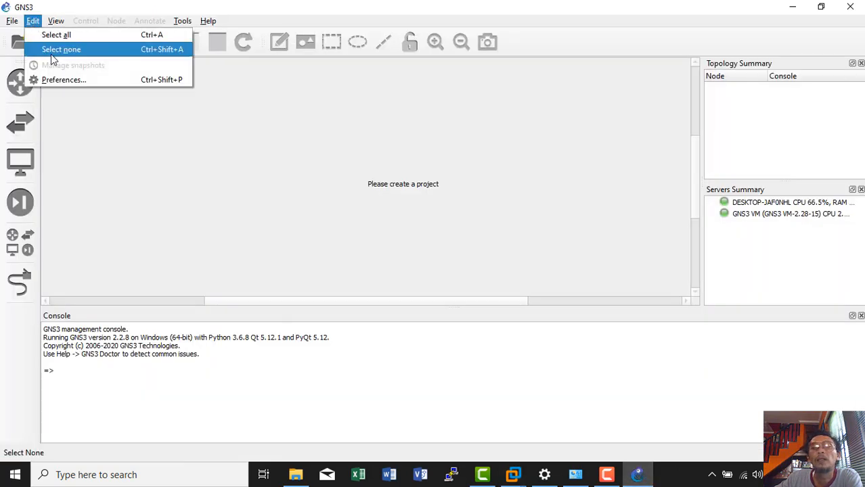
pyautogui.click(54, 81)
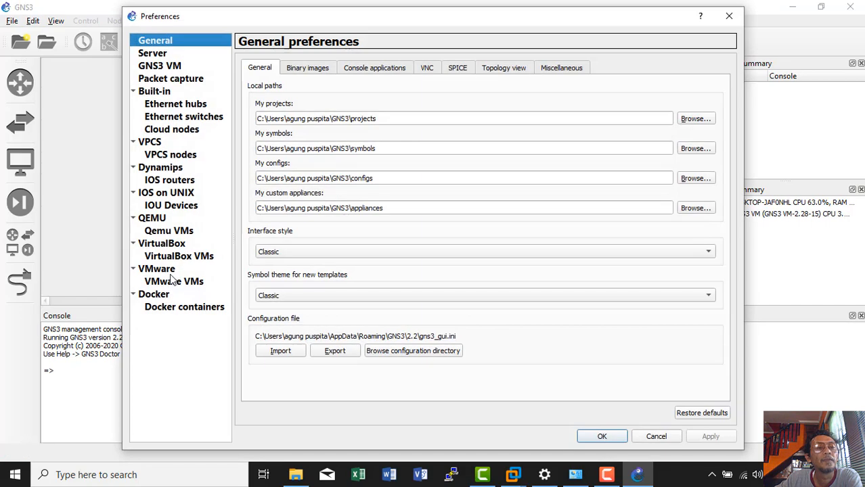
# - Open the advanced local VMware settings and reset the managed VMnet interfaces for the range vmnet2 to vmnet4
pyautogui.click(168, 270)
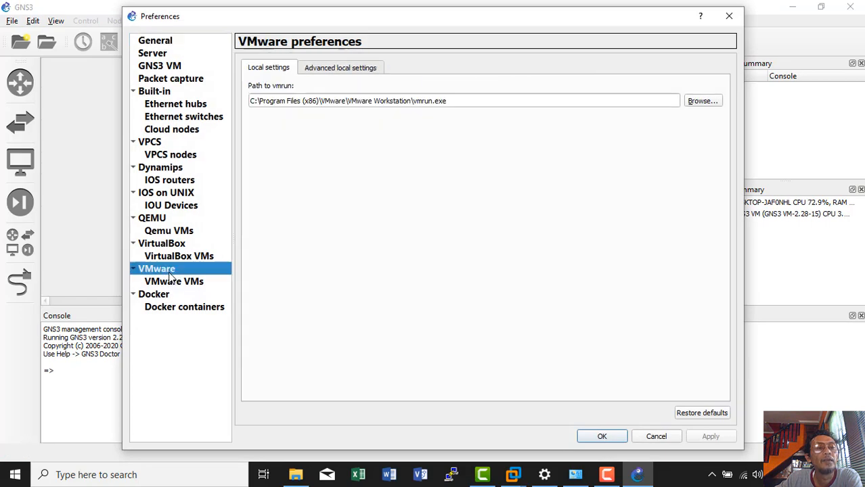
pyautogui.click(347, 67)
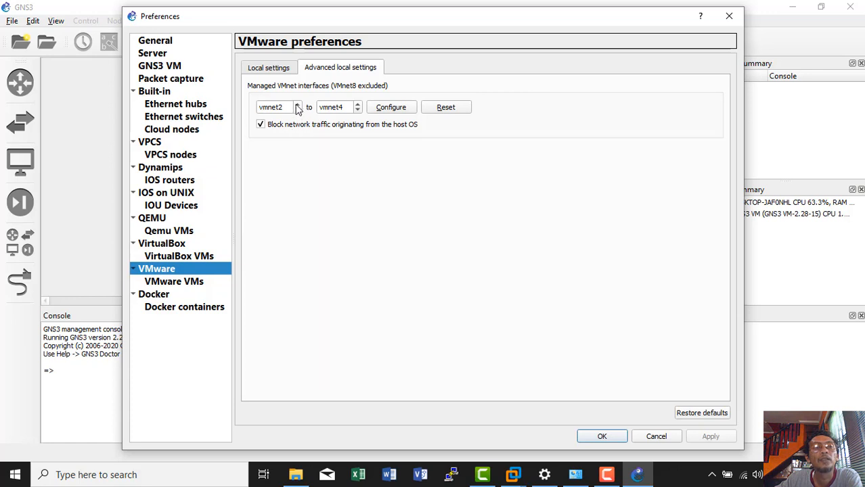
pyautogui.click(357, 111)
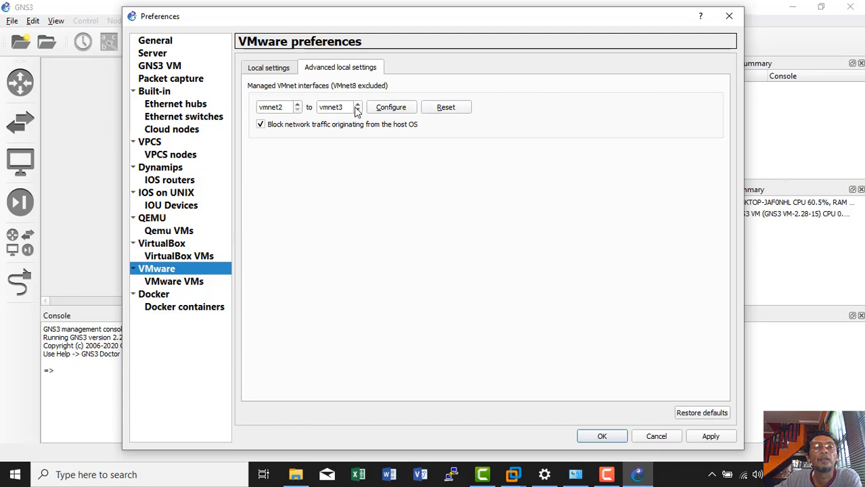
pyautogui.click(357, 109)
pyautogui.click(445, 112)
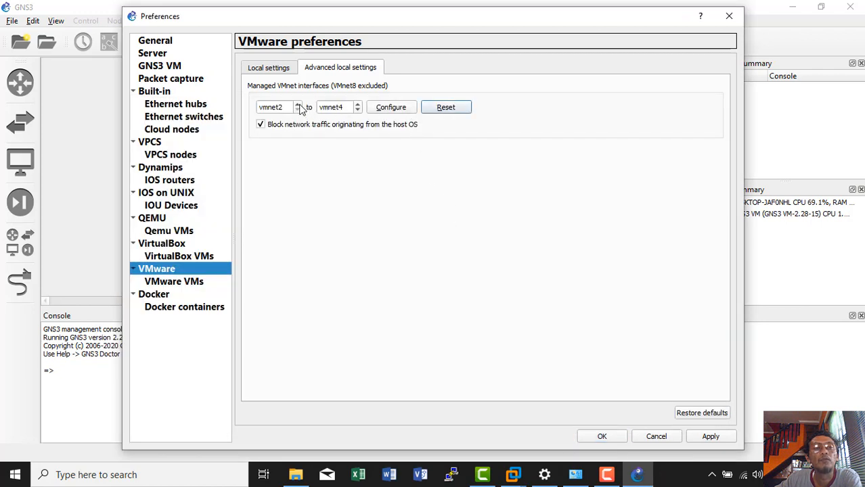
# - Set the managed VMnet range to vmnet3 through vmnet4, configure those interfaces and apply the preferences
pyautogui.click(297, 104)
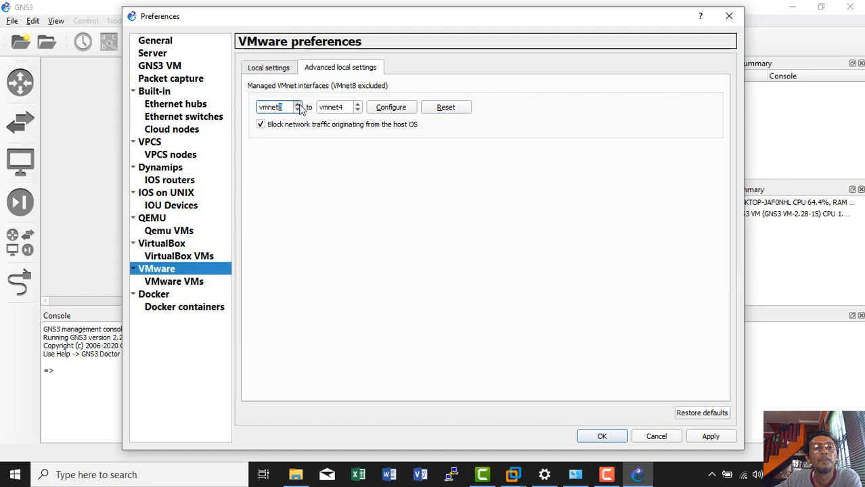
pyautogui.click(391, 109)
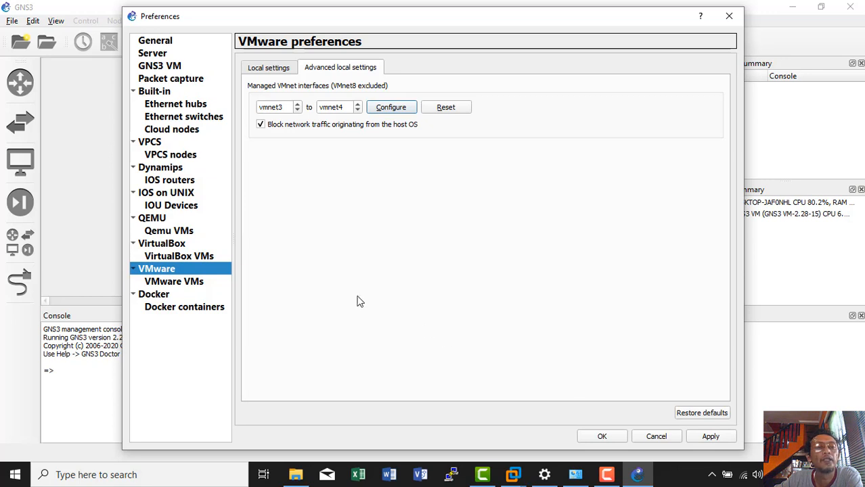
pyautogui.click(710, 437)
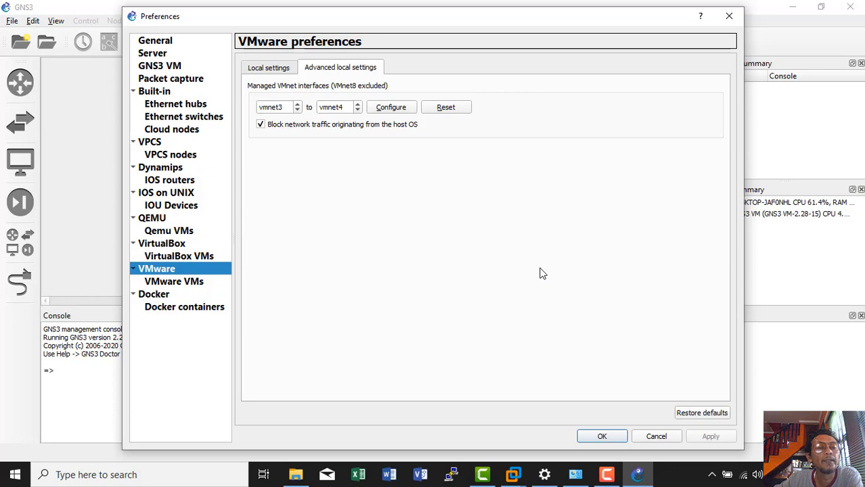
# - Start a new IOS router template under Dynamips and set it to run on the GNS3 VM
pyautogui.click(176, 170)
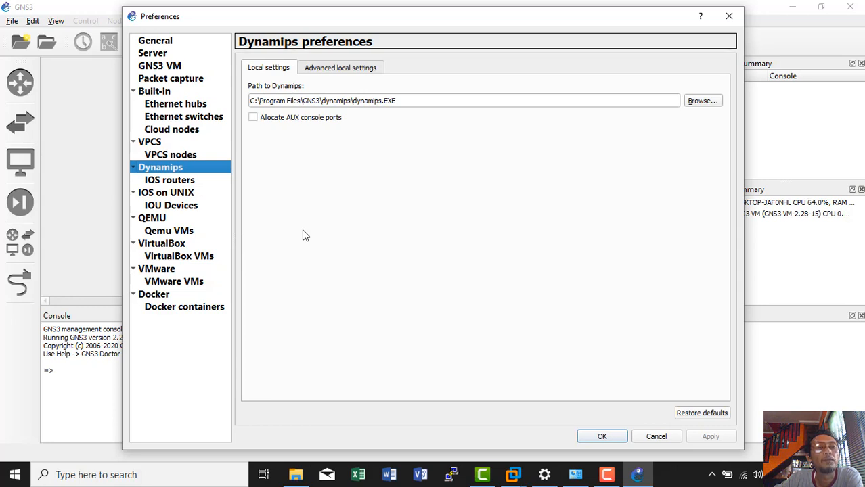
pyautogui.click(180, 184)
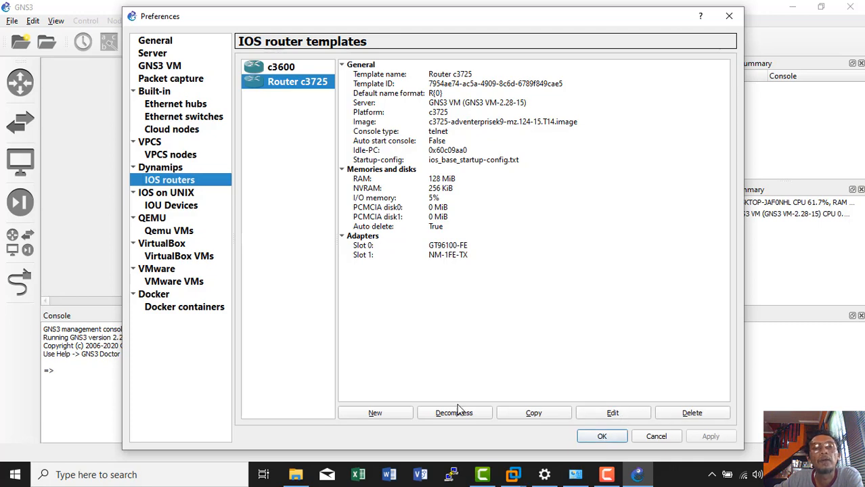
pyautogui.click(376, 414)
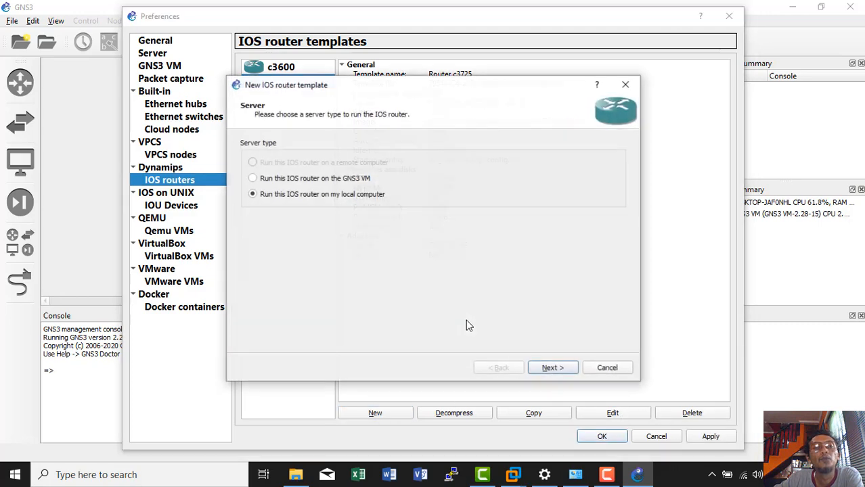
pyautogui.click(268, 180)
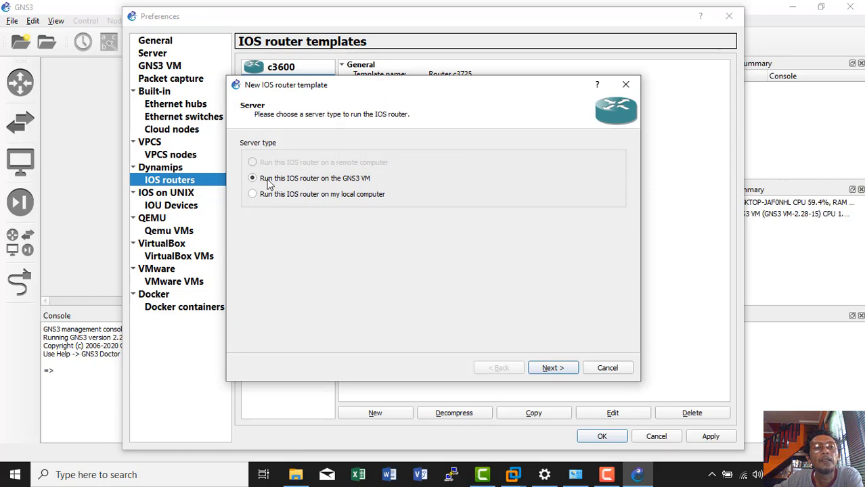
pyautogui.click(552, 368)
pyautogui.click(501, 368)
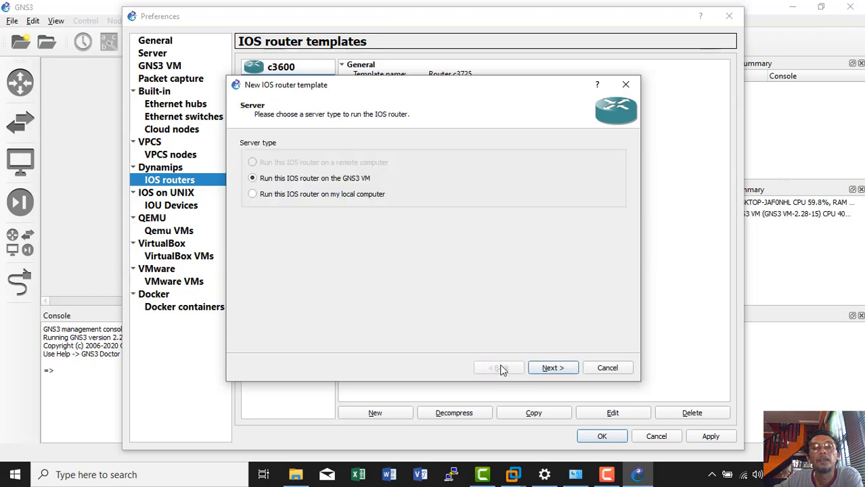
pyautogui.click(553, 369)
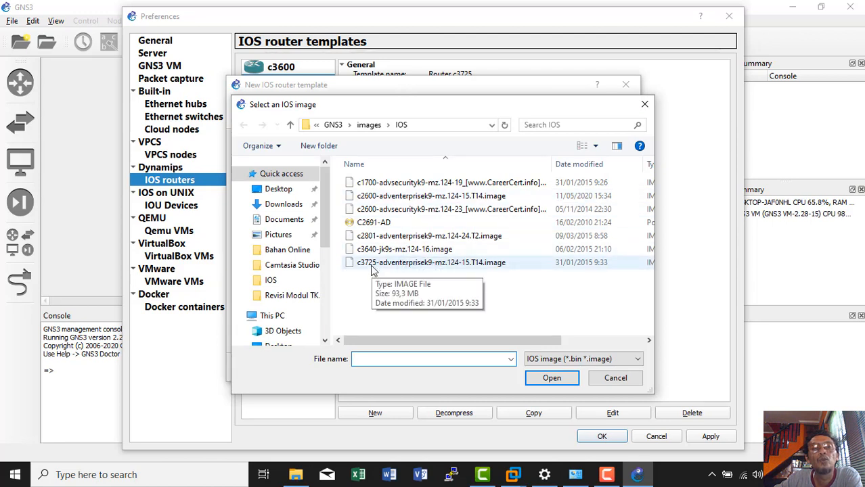
# - Load c3725-adventerprisek9-mz.124-15.T14.image as the new router's IOS image and continue to the name and platform settings
pyautogui.click(372, 268)
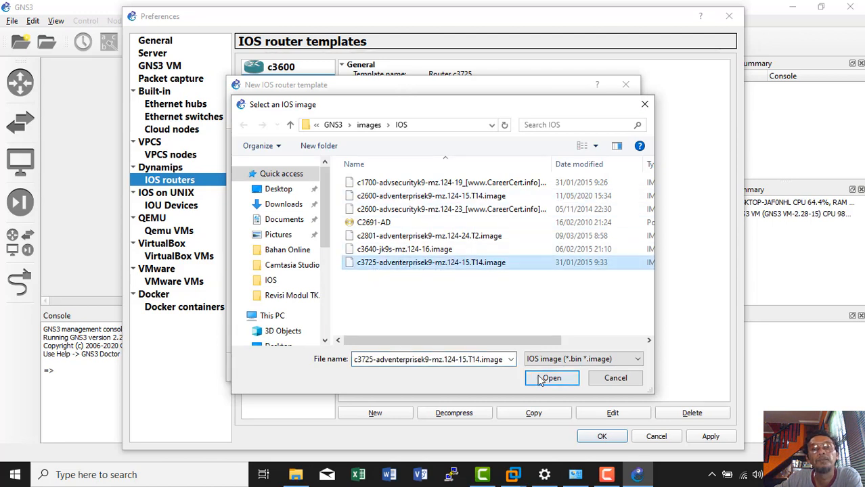
pyautogui.click(548, 378)
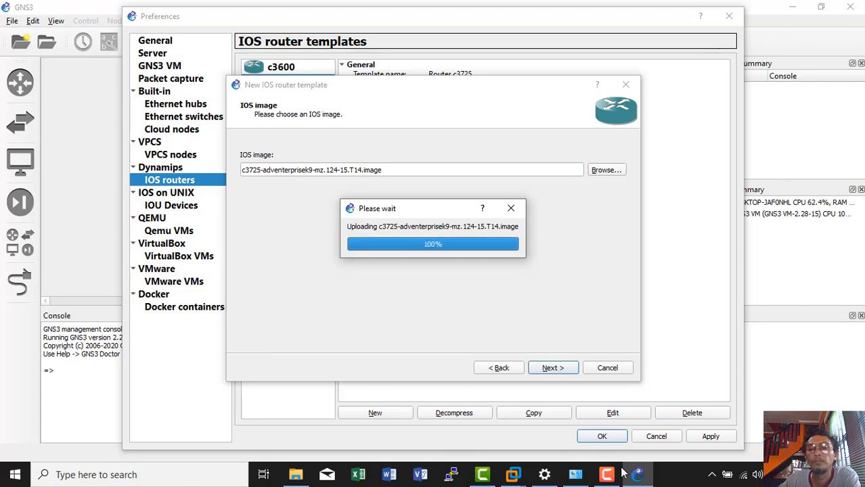
pyautogui.click(667, 433)
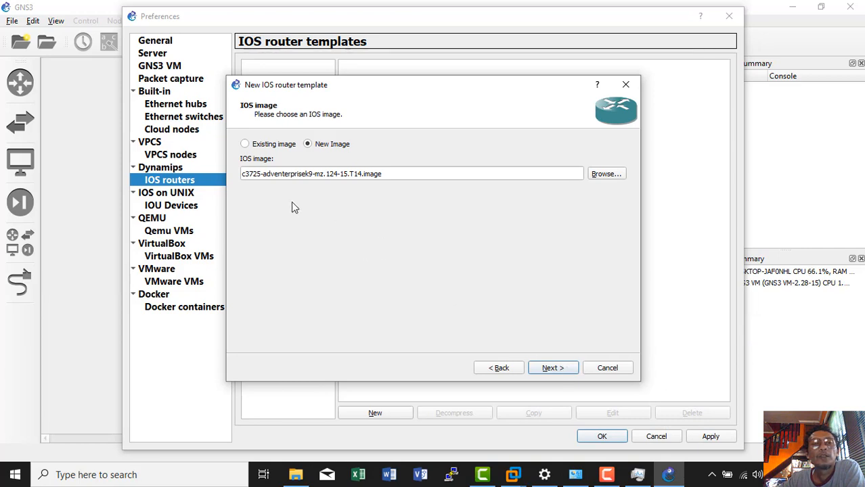
pyautogui.click(554, 368)
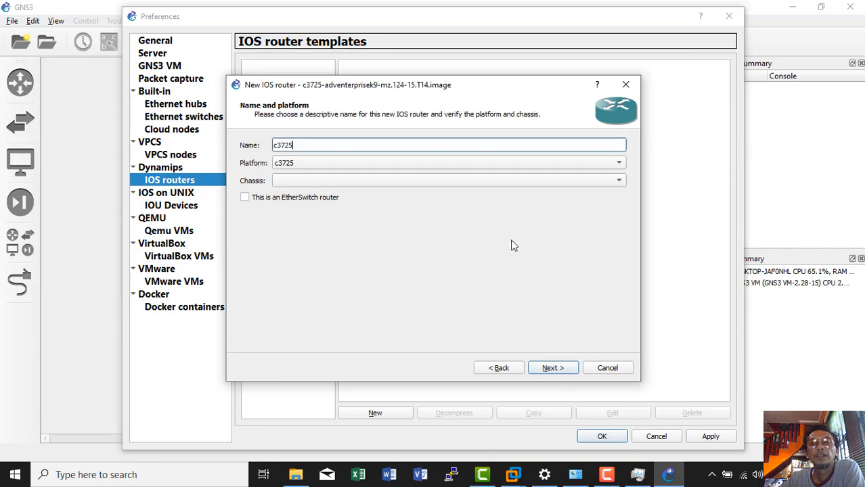
# - Name the new router Router-BarucC725, keep platform c3725 with no chassis, and continue to the memory settings
pyautogui.click(274, 145)
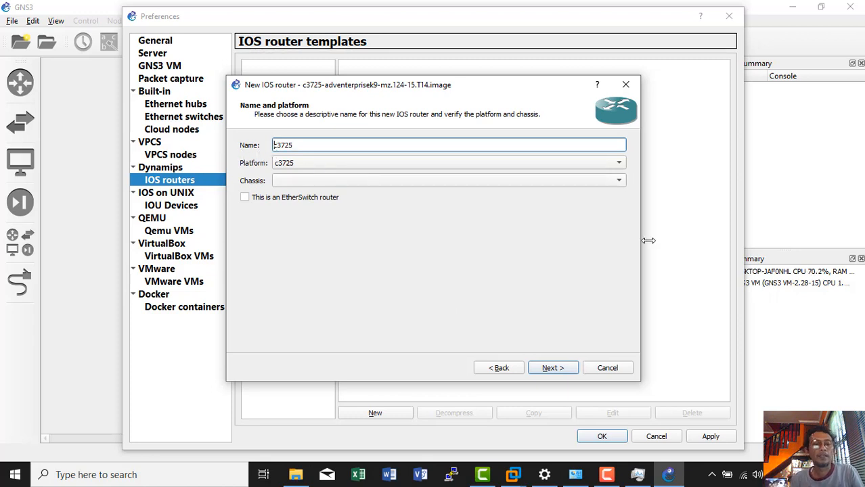
pyautogui.write('Router')
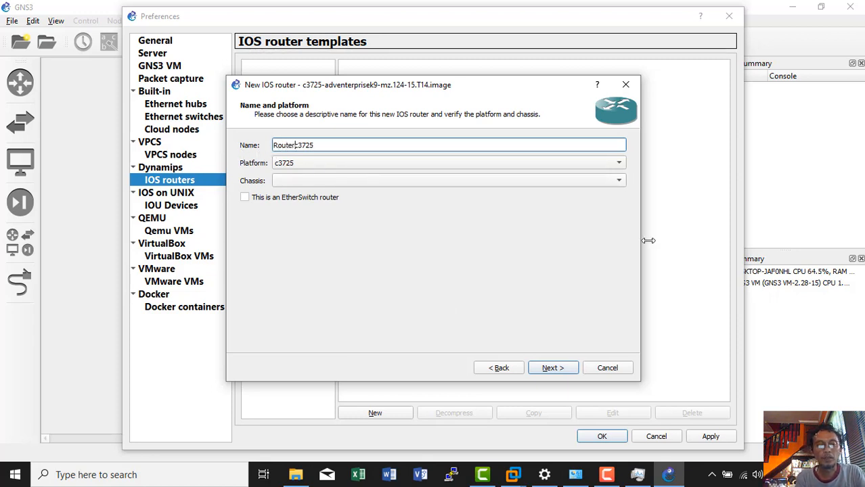
pyautogui.write('-')
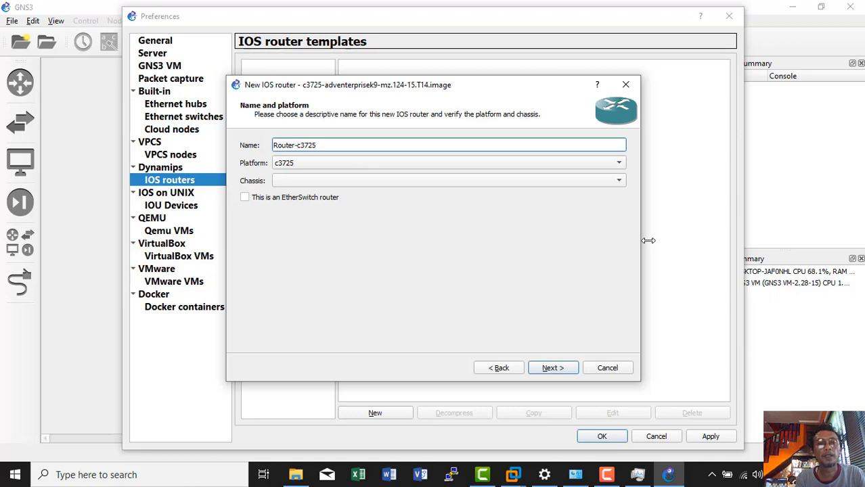
pyautogui.write('Bar')
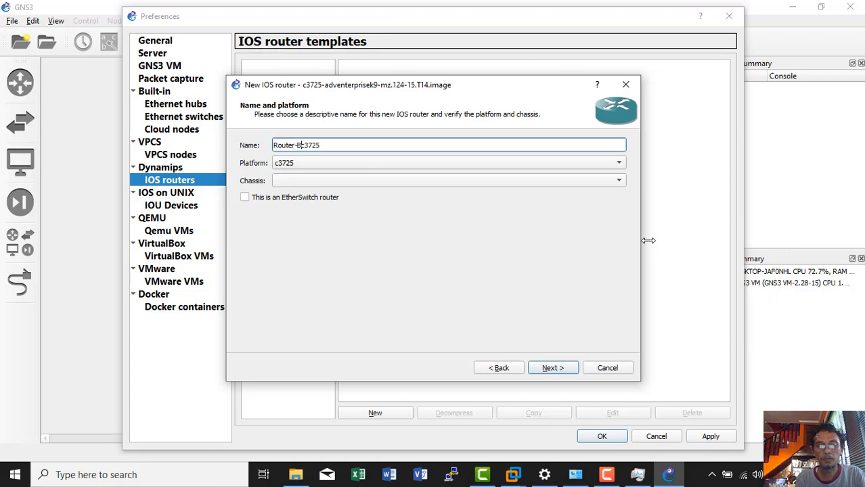
pyautogui.write('u')
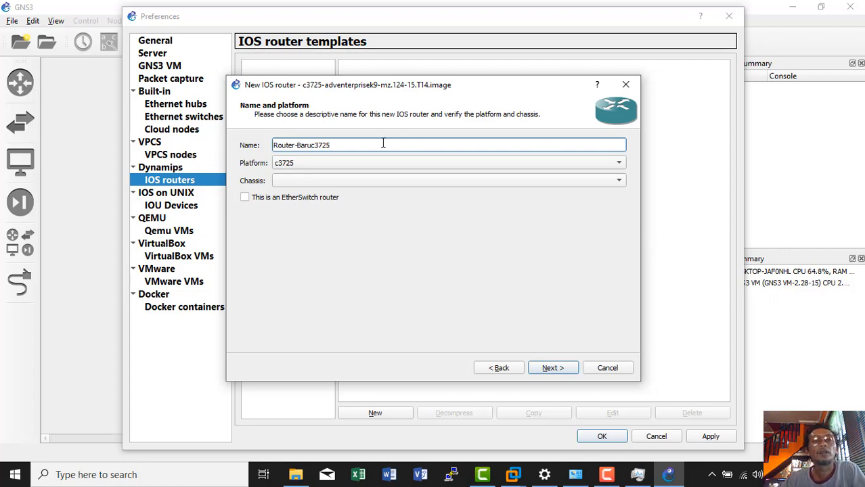
pyautogui.hotkey('shift', 'Right')
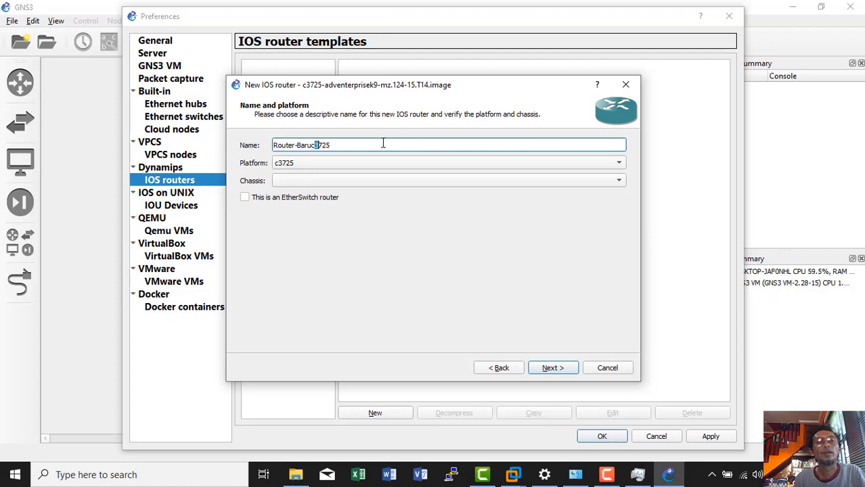
pyautogui.write('C')
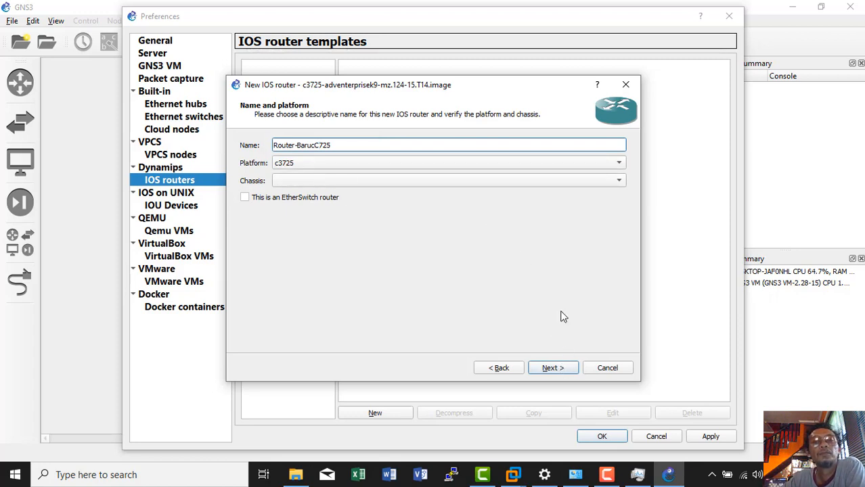
pyautogui.click(490, 178)
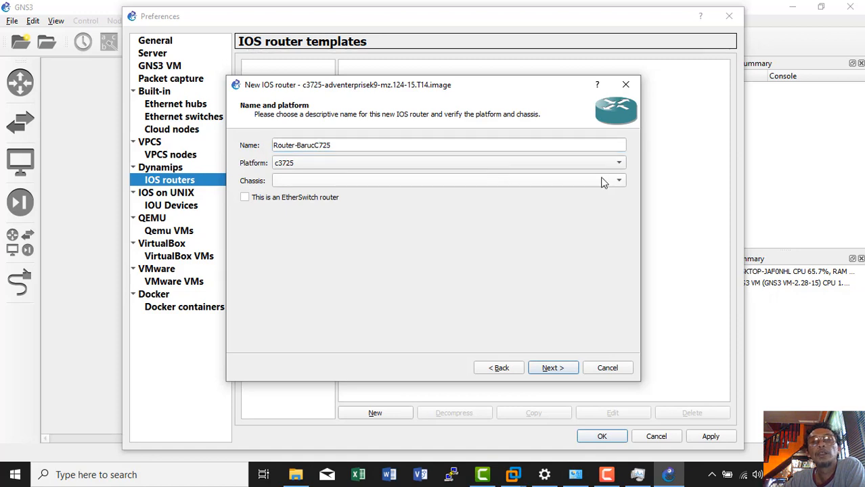
pyautogui.click(551, 366)
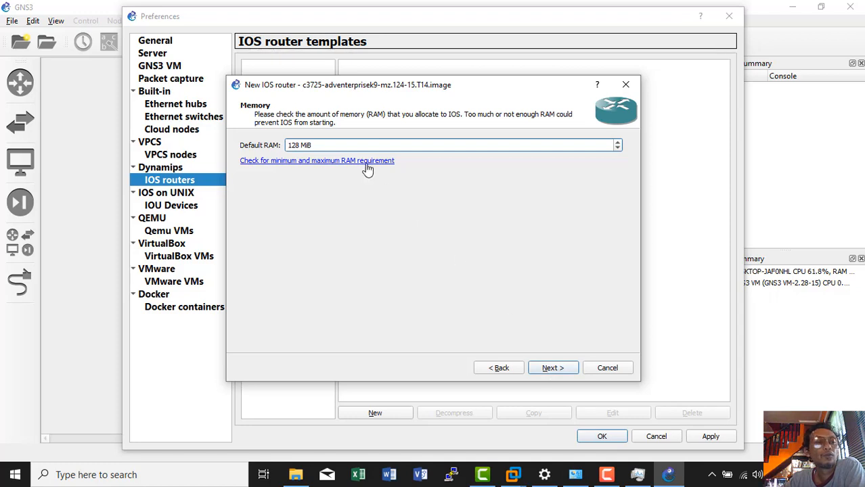
# - Keep the default RAM of 128 MiB and assign the NM-1FE-TX network adapter to slot 1
pyautogui.click(549, 369)
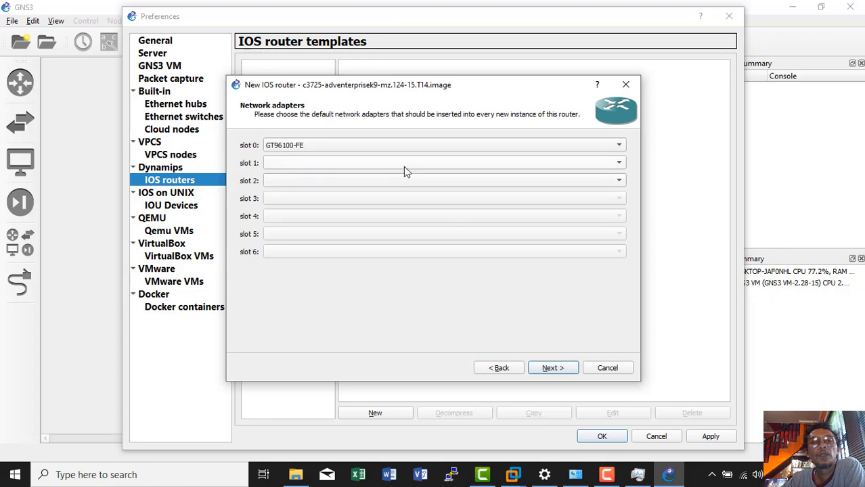
pyautogui.click(301, 163)
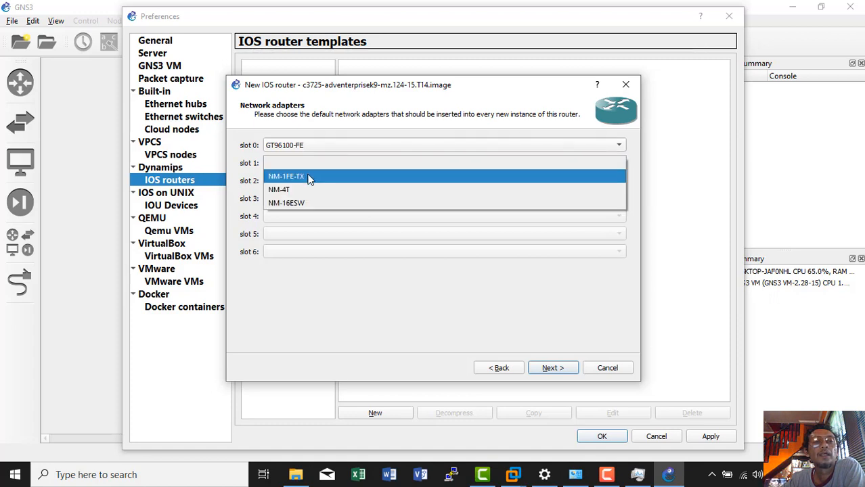
pyautogui.click(309, 177)
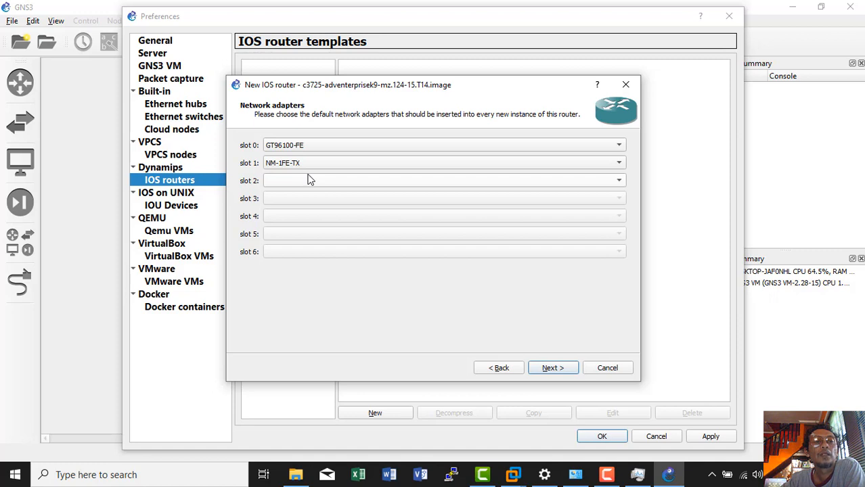
pyautogui.click(571, 371)
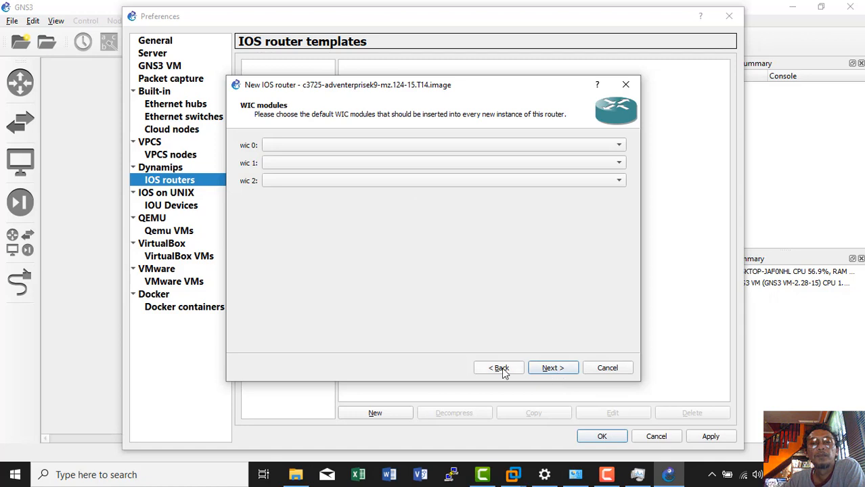
# - Leave the WIC modules empty and run the Idle-PC finder for the new router
pyautogui.click(545, 368)
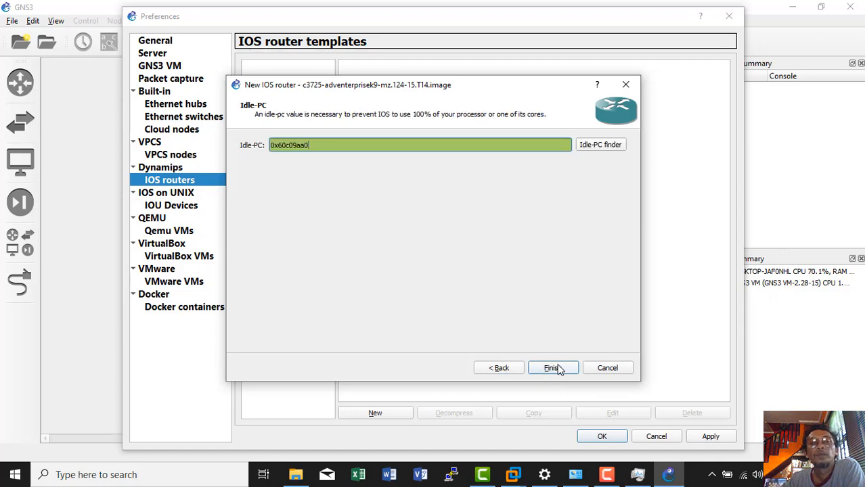
pyautogui.click(594, 145)
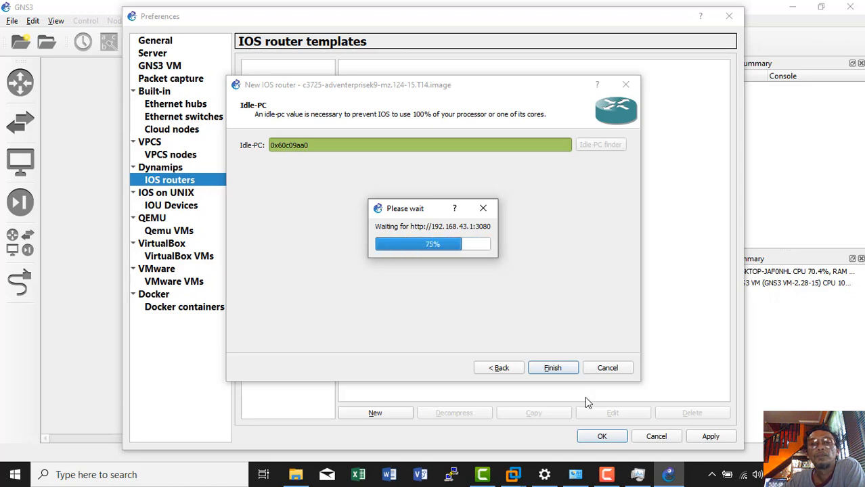
pyautogui.click(607, 476)
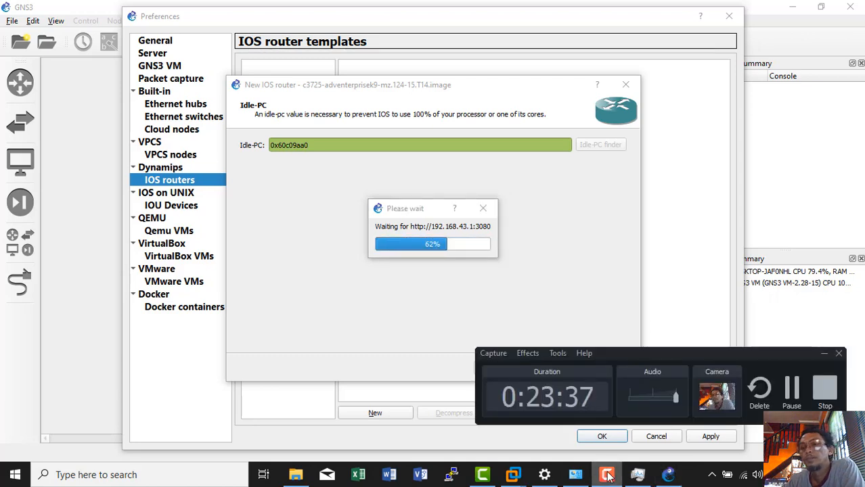
pyautogui.click(607, 475)
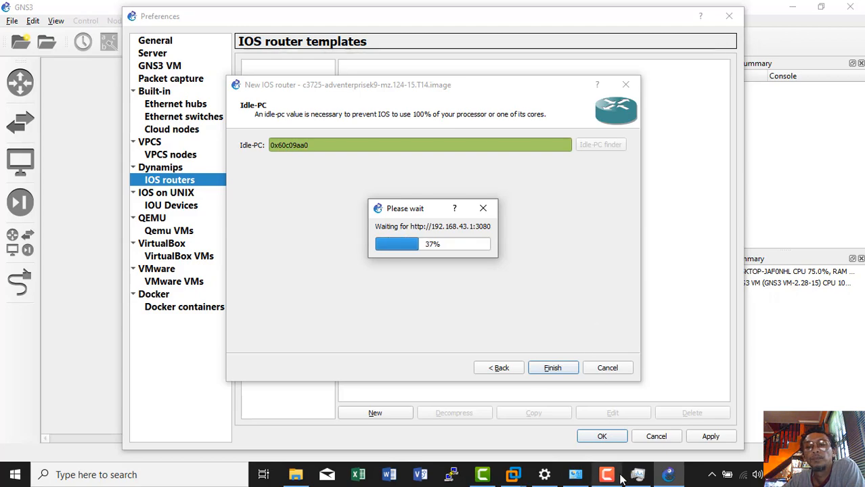
pyautogui.moveTo(609, 477)
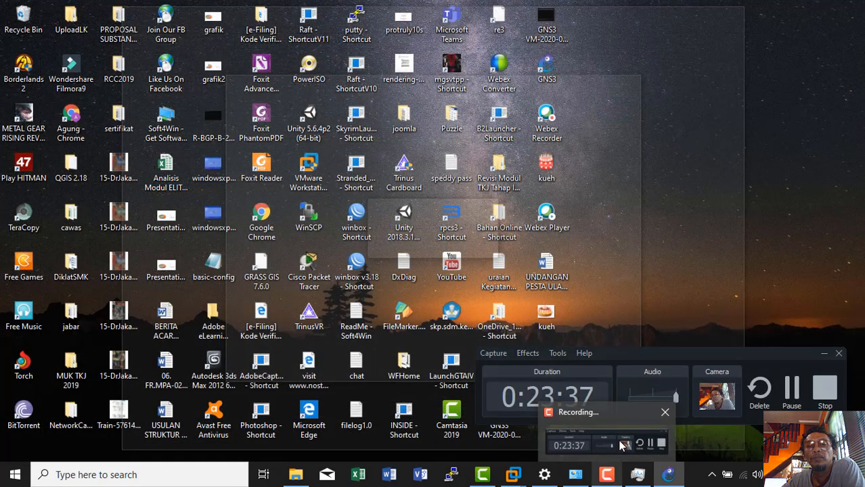
pyautogui.click(621, 443)
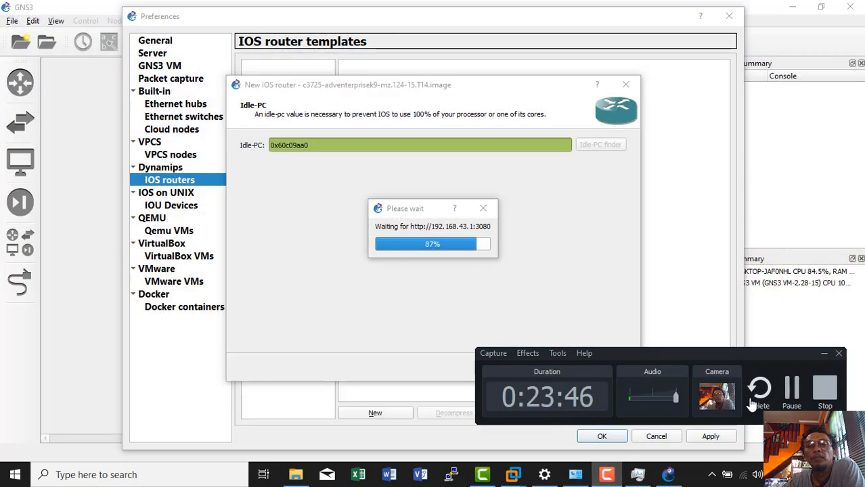
pyautogui.click(796, 393)
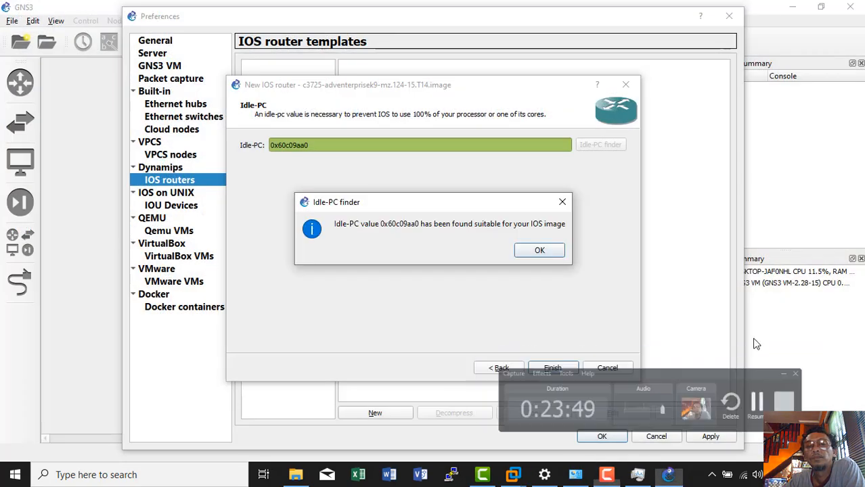
pyautogui.click(607, 476)
pyautogui.click(607, 476)
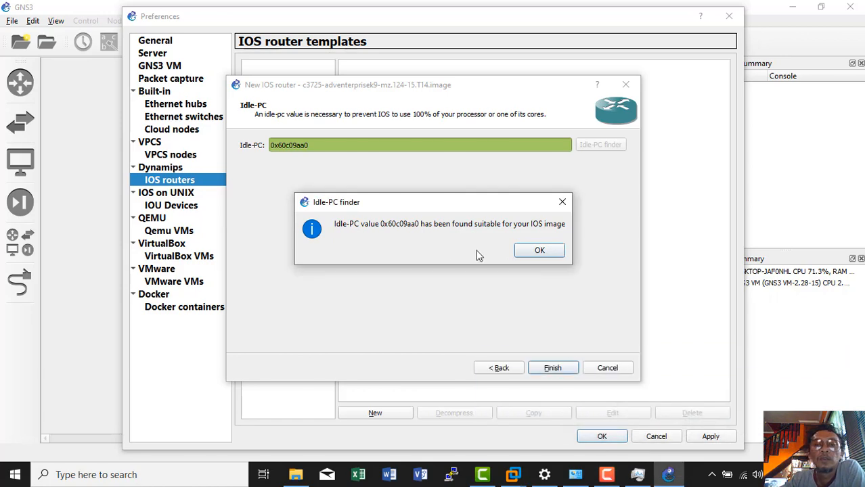
# - Accept the found Idle-PC value, finish the Router-BarucC725 template, and save the IOS router preferences
pyautogui.click(536, 254)
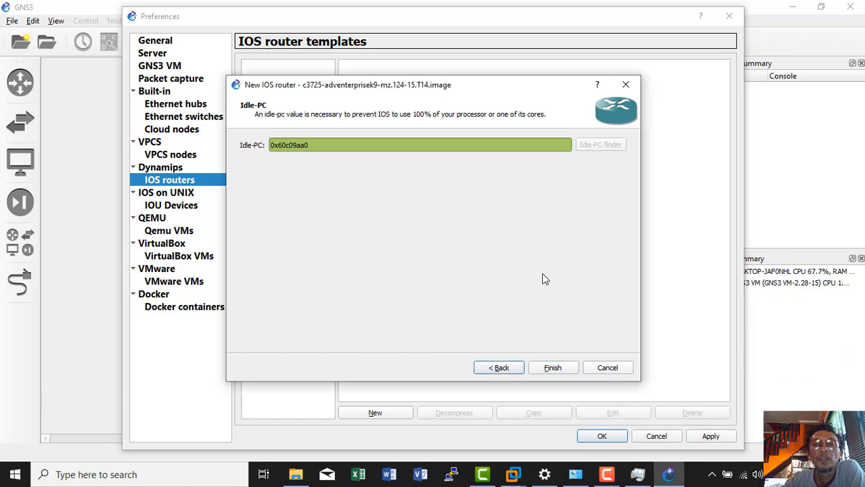
pyautogui.click(553, 369)
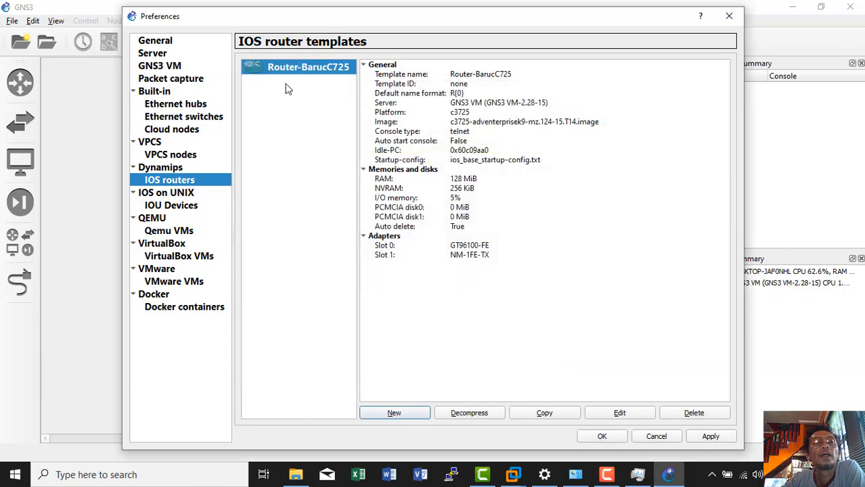
pyautogui.click(709, 438)
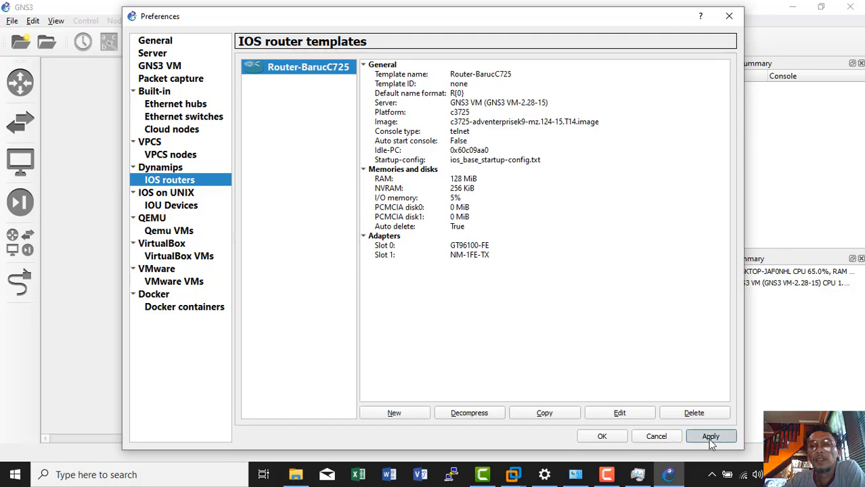
pyautogui.click(602, 437)
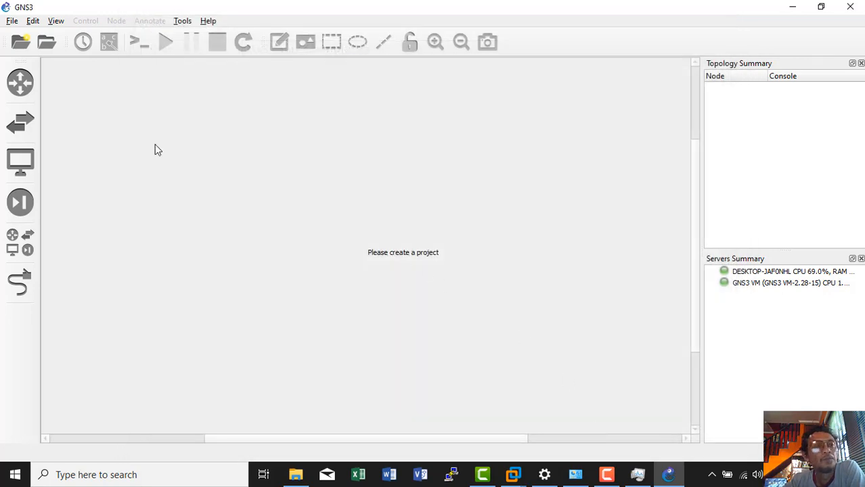
# - Review the VMware preferences, checking the vmrun path and the managed VMnet interface range
pyautogui.click(35, 22)
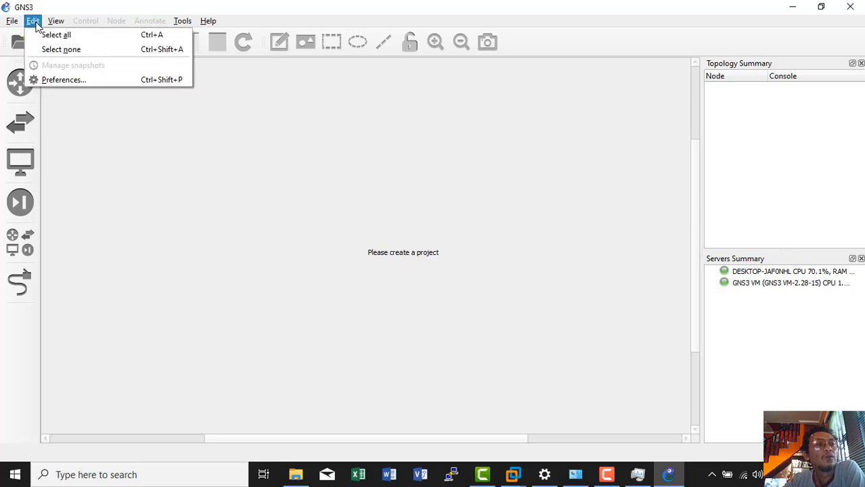
pyautogui.click(47, 78)
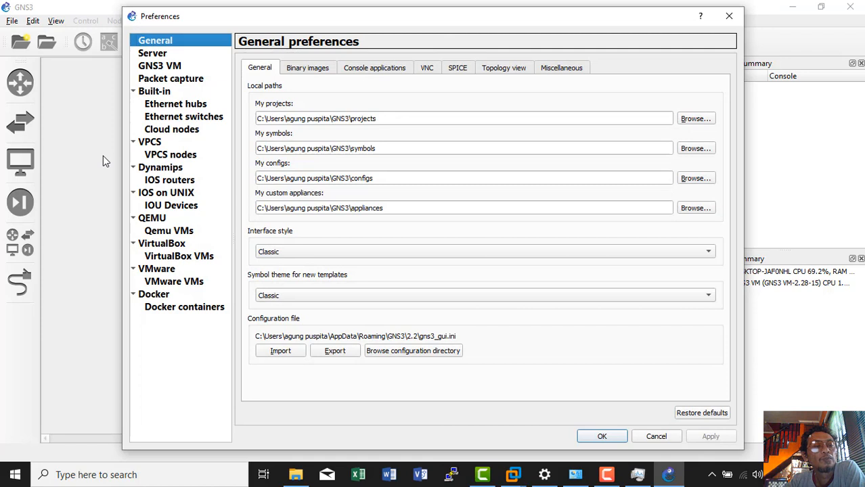
pyautogui.click(162, 281)
pyautogui.click(163, 270)
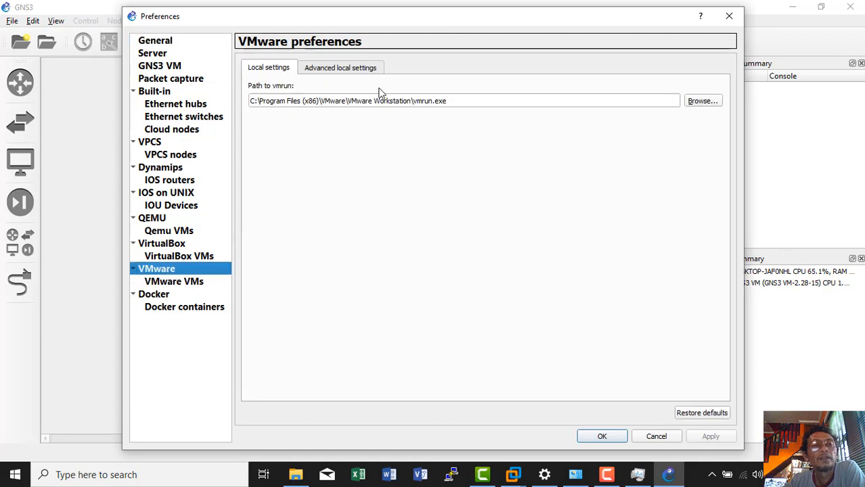
pyautogui.click(359, 69)
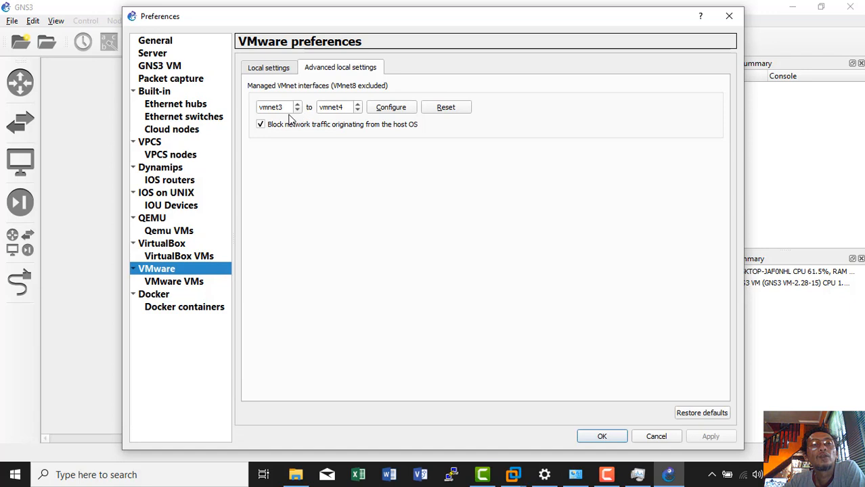
# - Create a VMware VM template on the local computer from ServerDebian_newupgrade, without linked base, and save the preferences
pyautogui.click(173, 283)
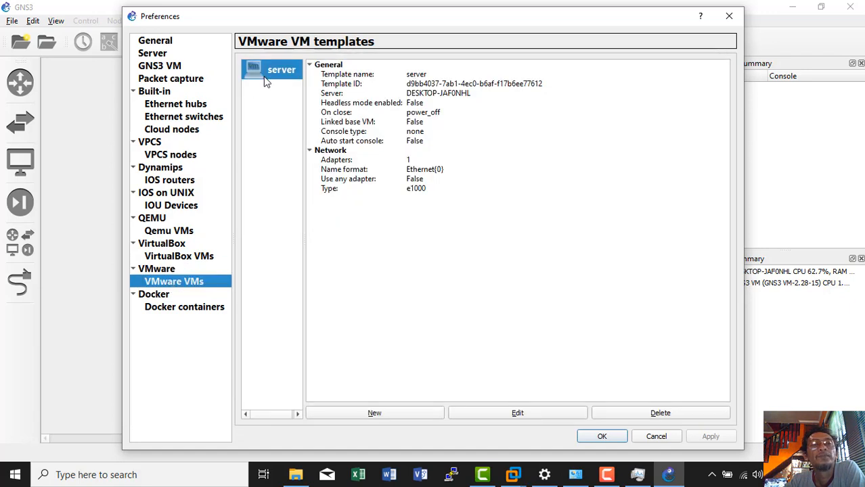
pyautogui.click(382, 413)
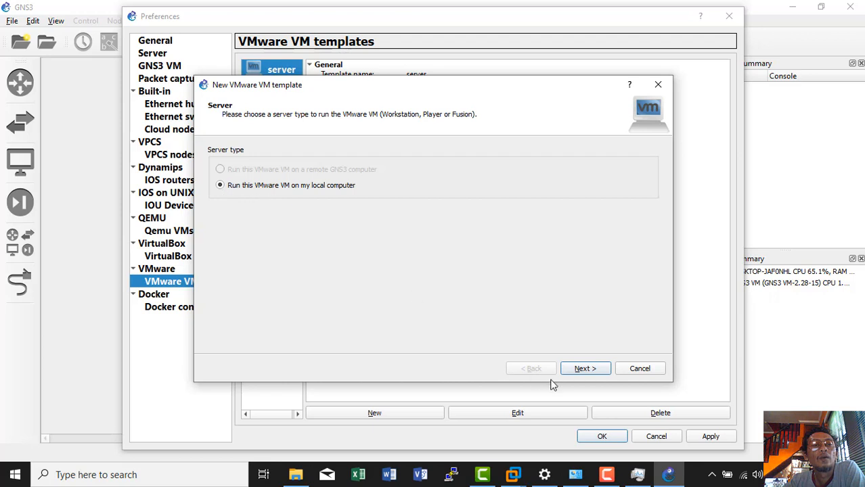
pyautogui.click(582, 370)
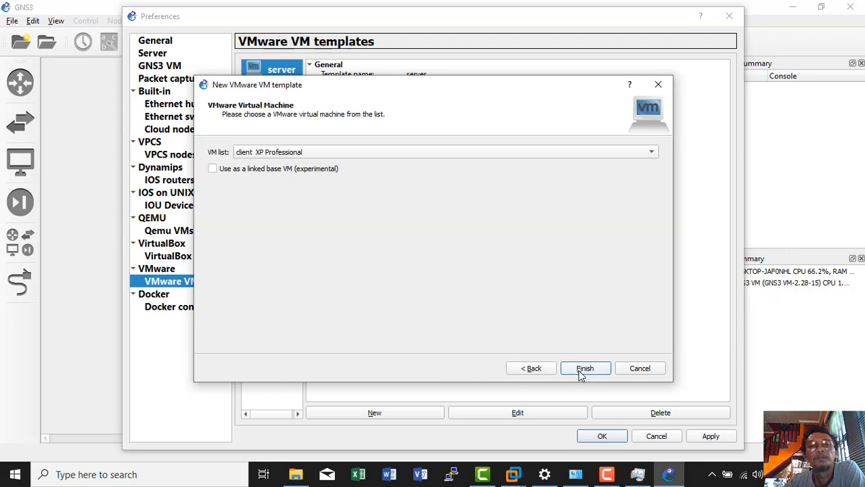
pyautogui.click(306, 154)
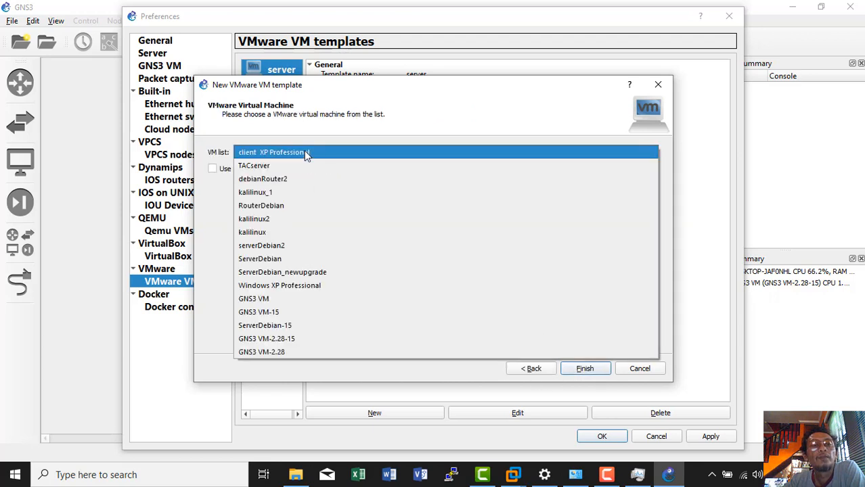
pyautogui.click(334, 271)
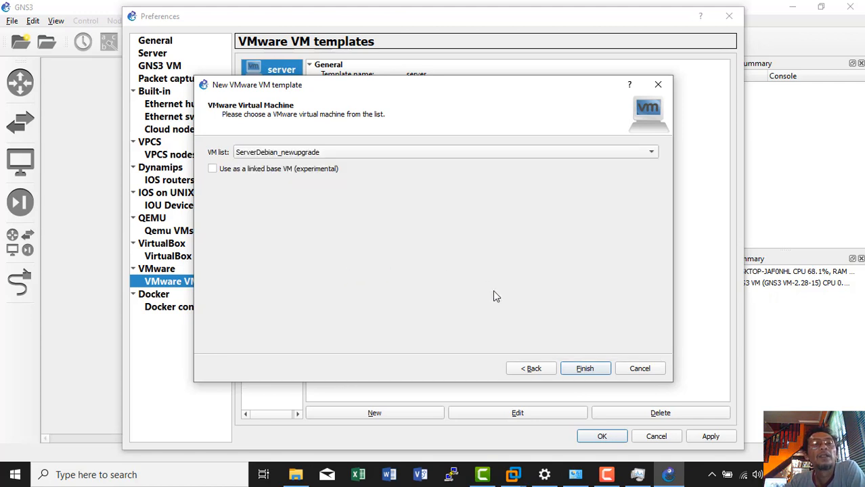
pyautogui.click(585, 368)
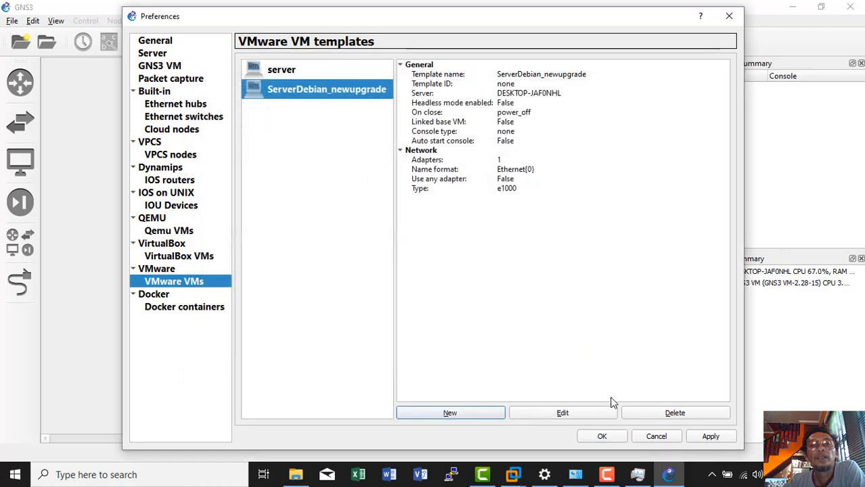
pyautogui.click(704, 438)
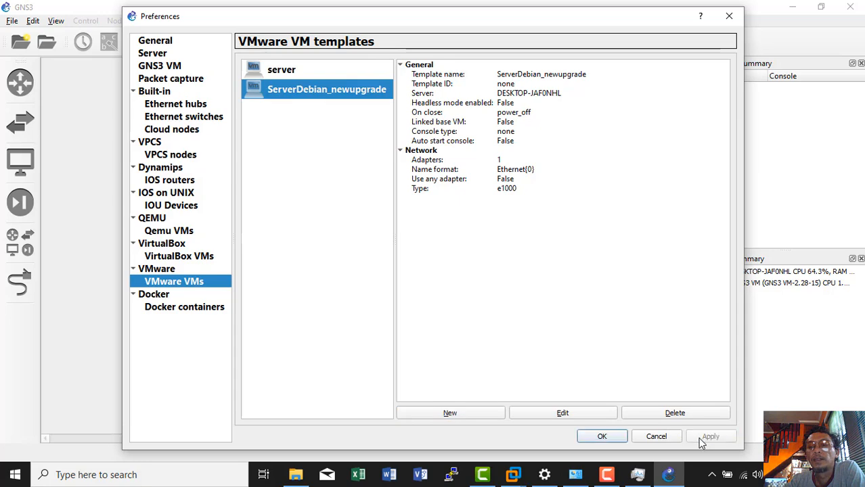
pyautogui.click(620, 438)
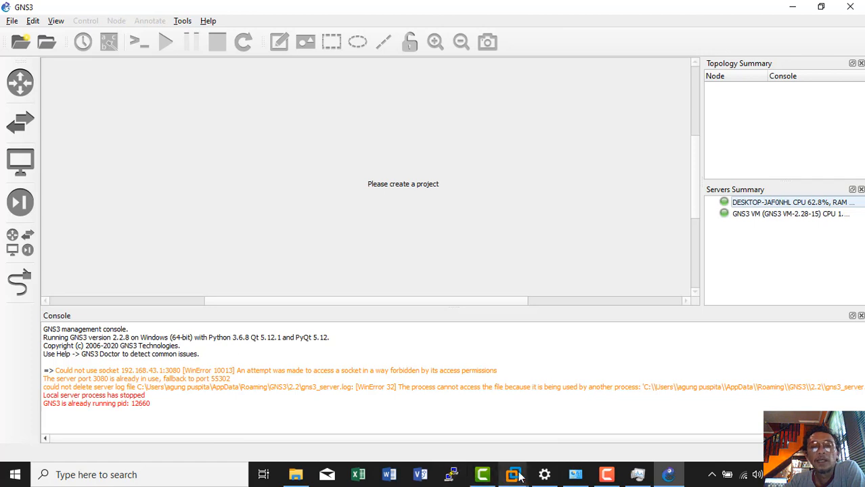
# - Check the GNS3 VM in VMware Workstation and browse the available router, switch and end device templates in GNS3
pyautogui.moveTo(512, 474)
pyautogui.moveTo(570, 441)
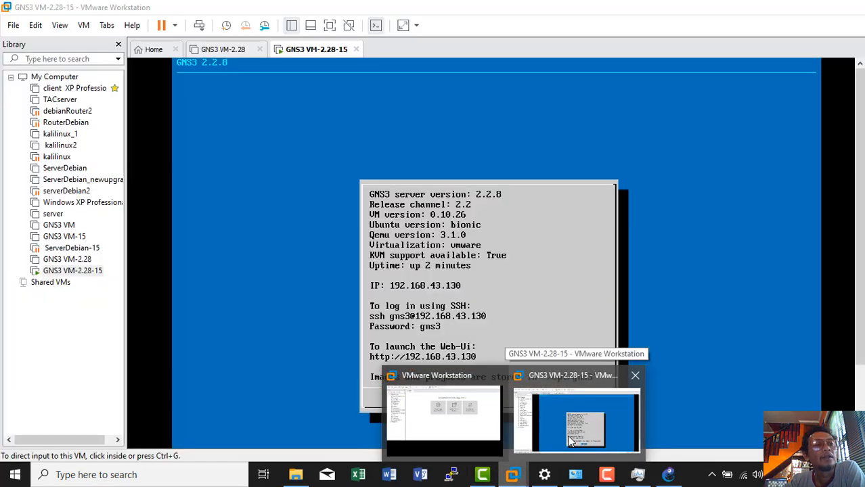
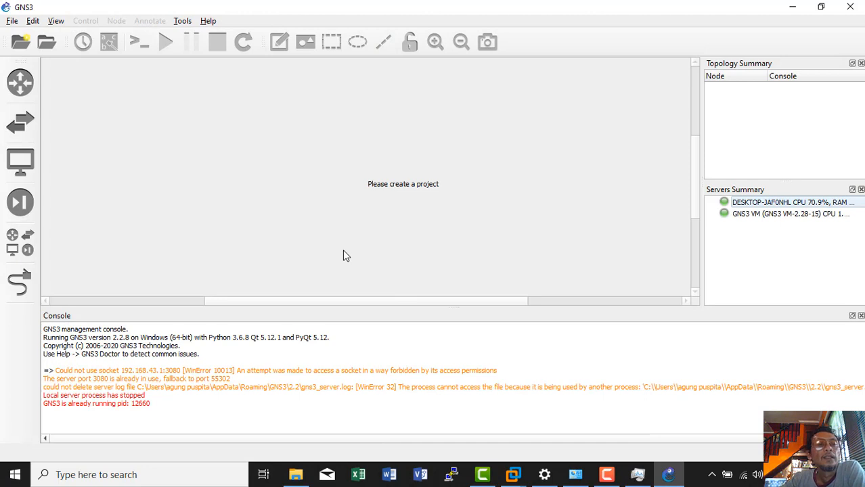
pyautogui.click(21, 82)
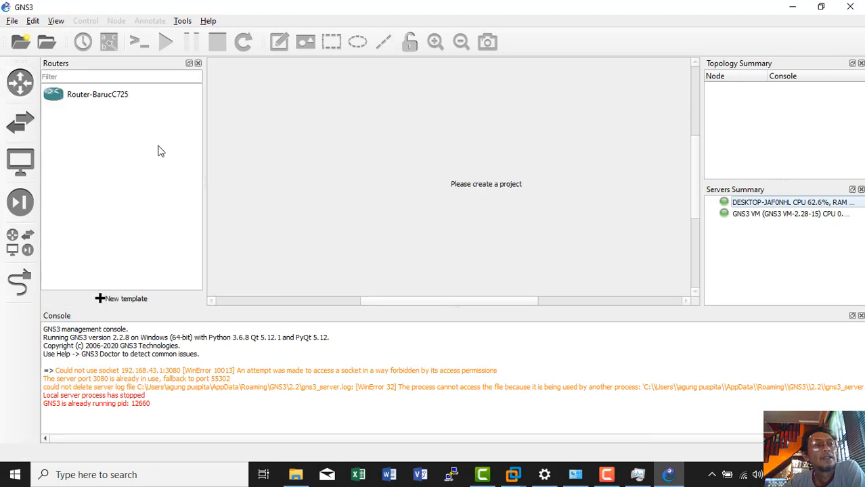
pyautogui.click(32, 123)
pyautogui.click(18, 173)
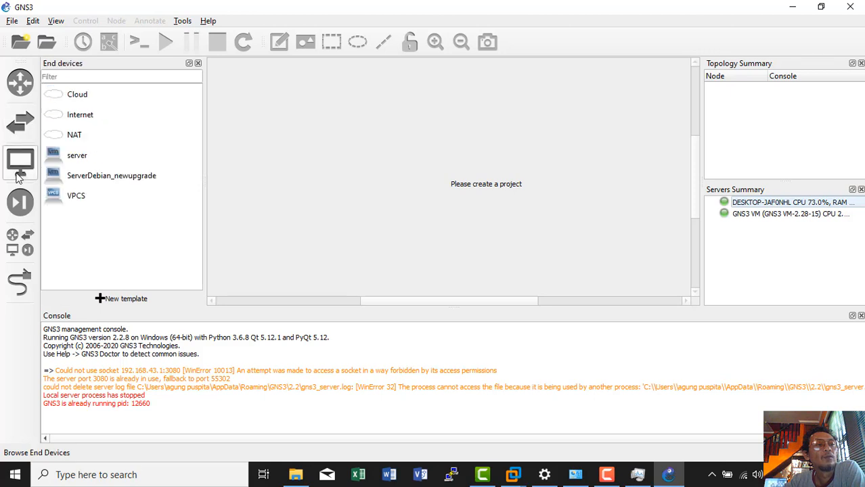
pyautogui.moveTo(58, 94); pyautogui.dragTo(122, 105)
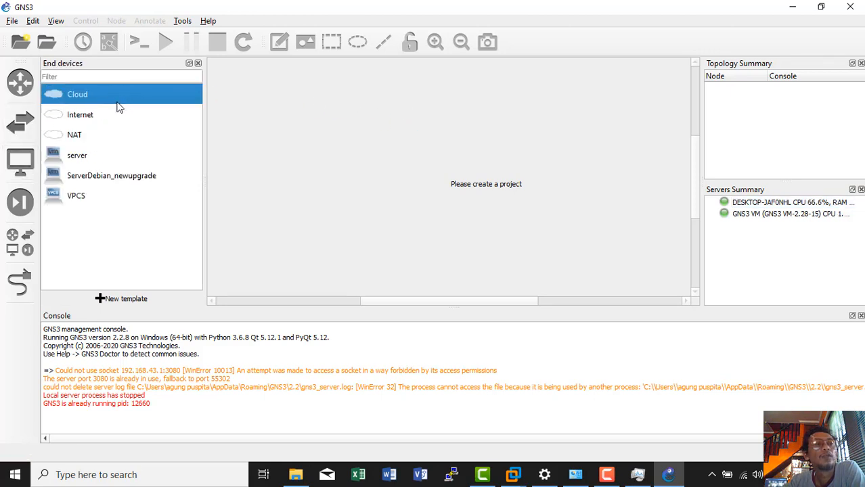
# - Create a new blank project named TACAS-new1 in the default projects location
pyautogui.click(13, 21)
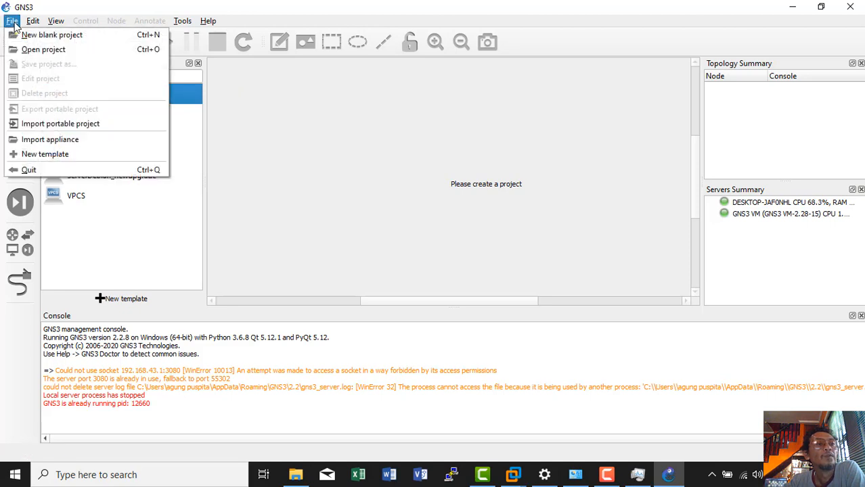
pyautogui.click(24, 35)
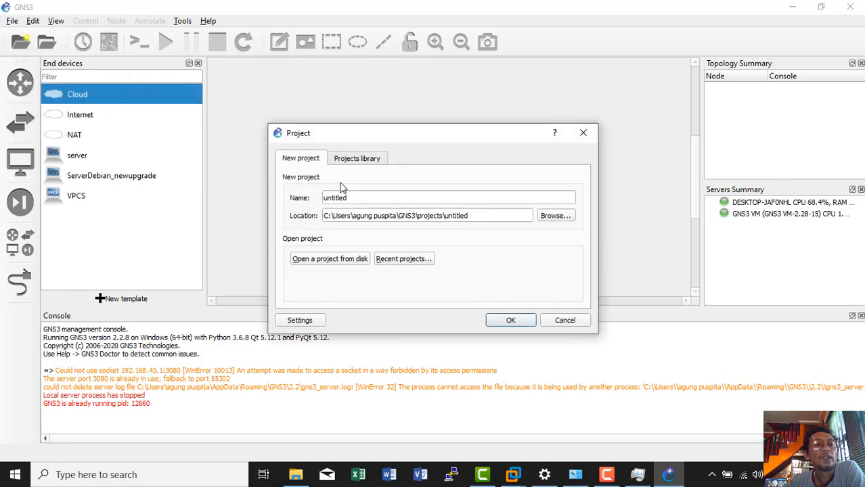
pyautogui.moveTo(355, 198); pyautogui.dragTo(314, 198)
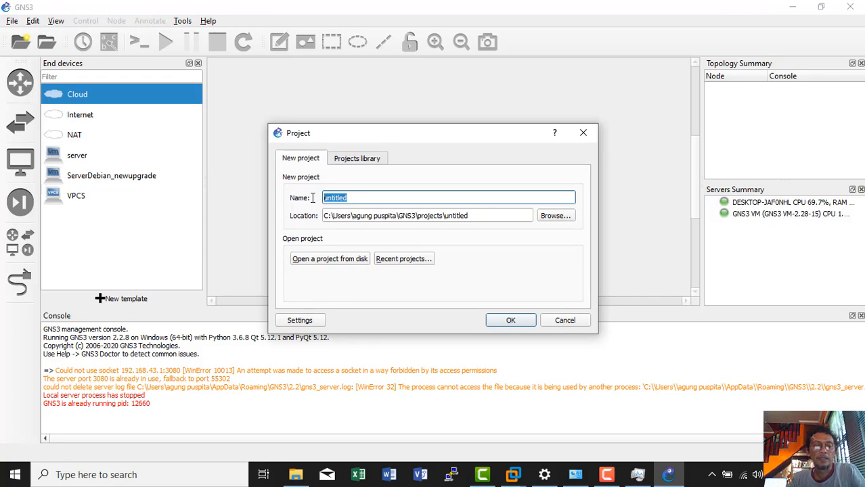
pyautogui.write('TACAS-new1')
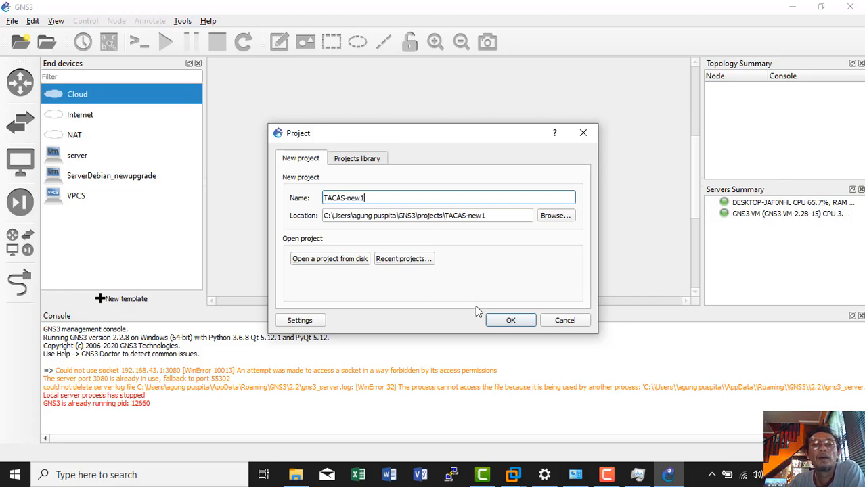
pyautogui.click(492, 323)
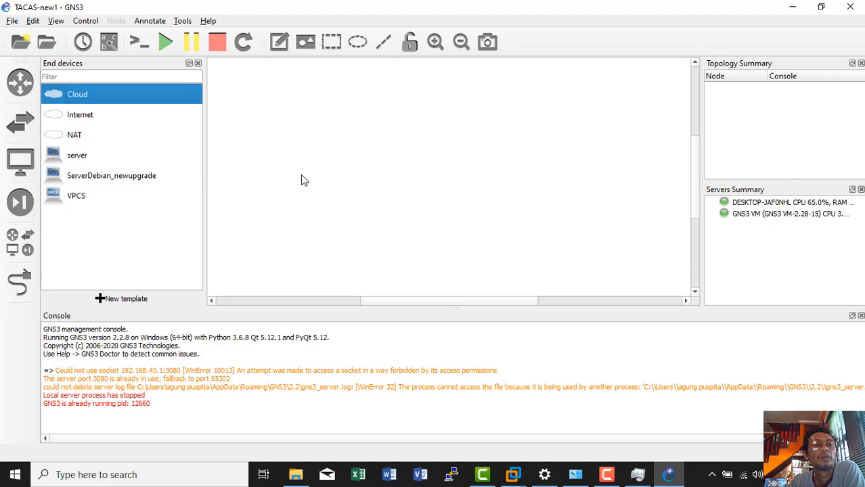
# - Add a Cloud end device to the upper middle of the workspace, hosted on the DESKTOP-JAF0NHL server
pyautogui.click(22, 163)
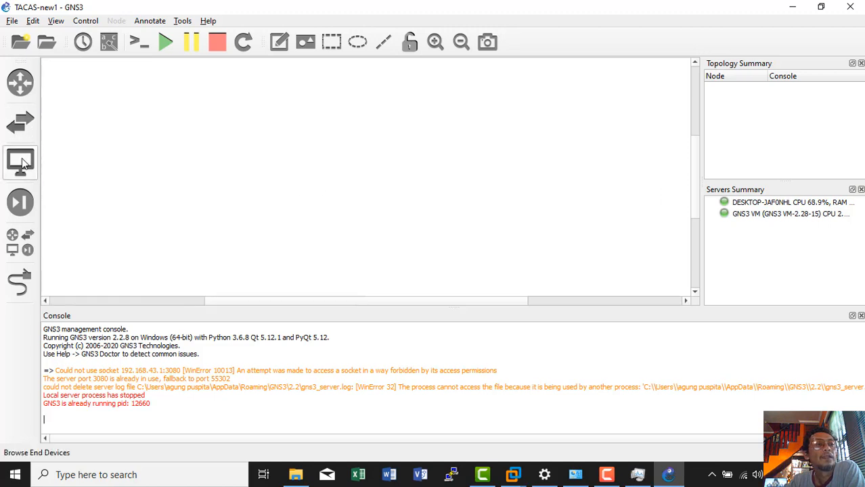
pyautogui.click(24, 168)
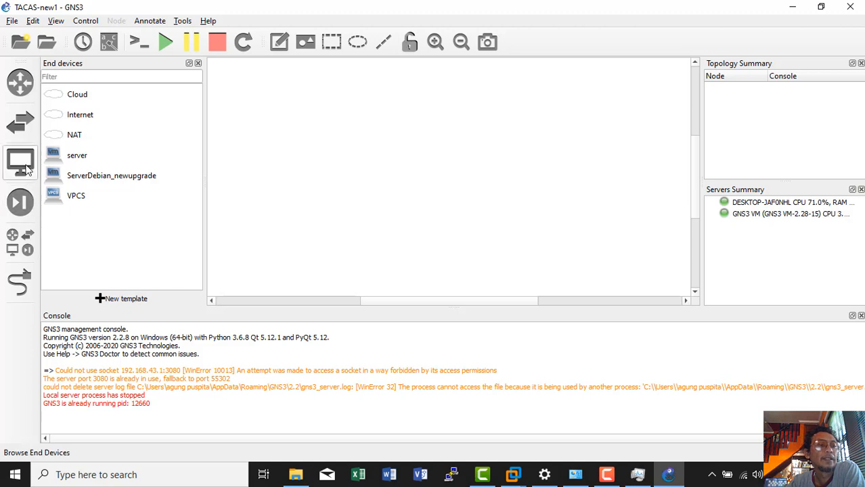
pyautogui.moveTo(76, 97); pyautogui.dragTo(410, 138)
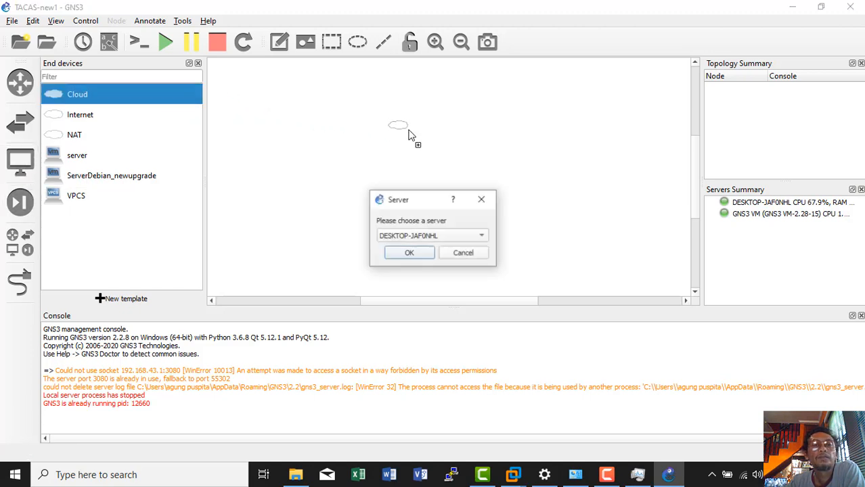
pyautogui.click(409, 255)
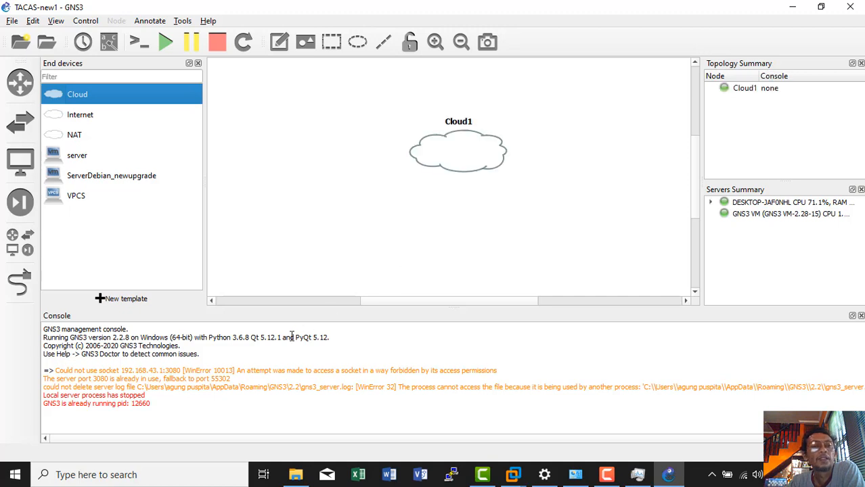
# - Close the console pane and configure Cloud1 to show special Ethernet interfaces, adding VMware Network Adapter VMnet8
pyautogui.click(861, 316)
pyautogui.rightClick(472, 223)
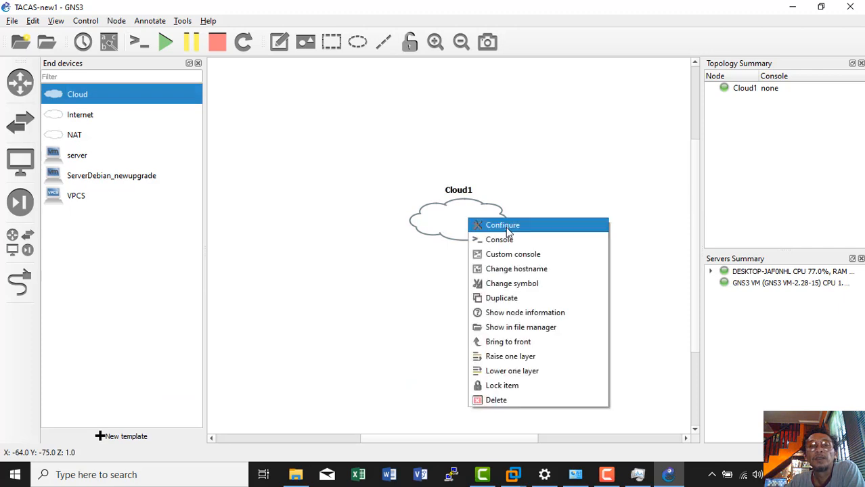
pyautogui.click(506, 226)
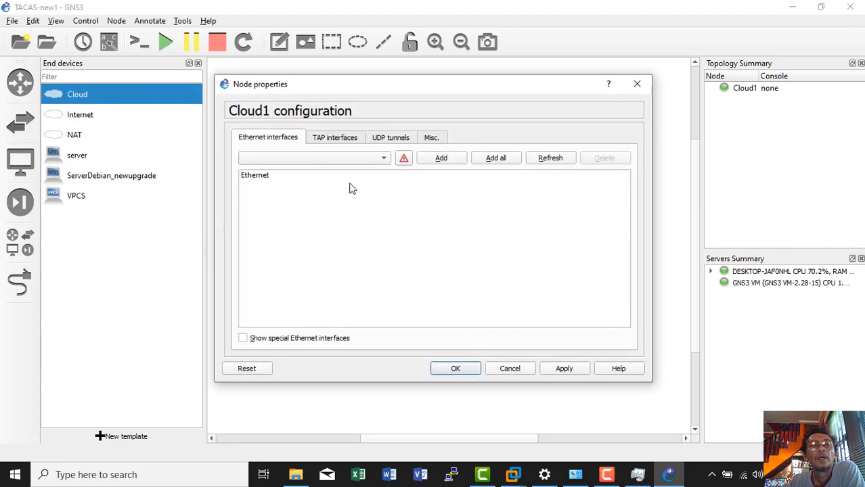
pyautogui.click(245, 340)
pyautogui.click(380, 160)
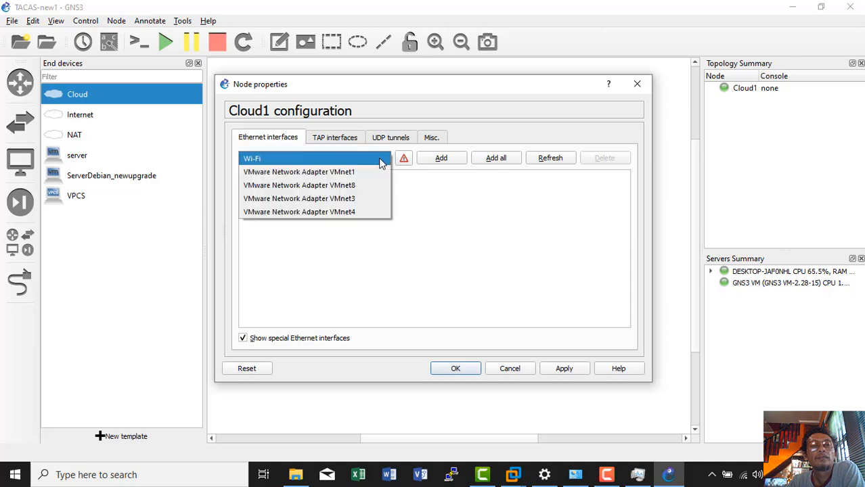
pyautogui.click(359, 187)
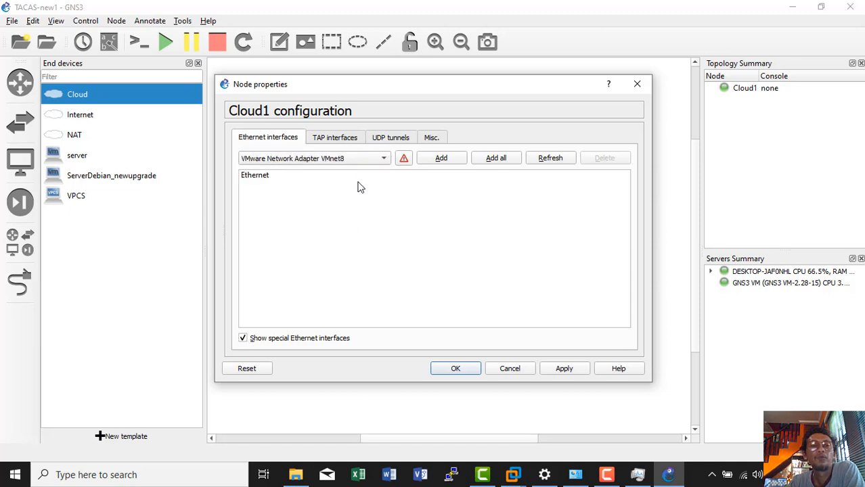
pyautogui.click(564, 369)
pyautogui.click(442, 159)
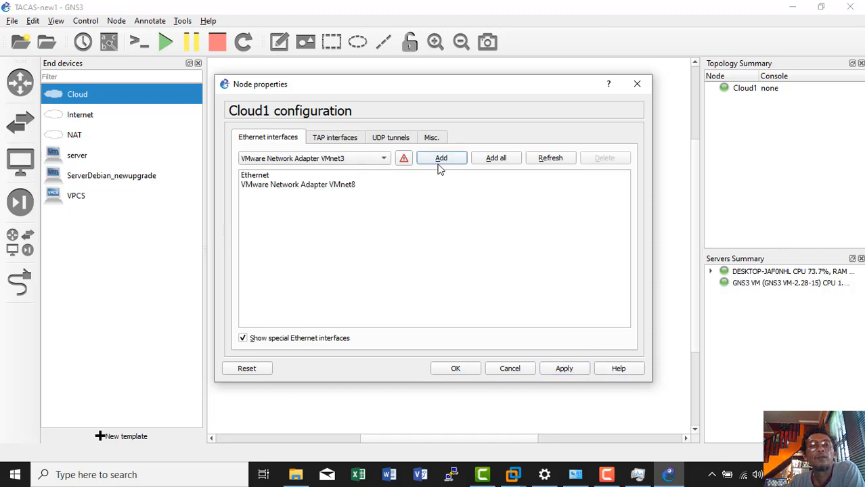
pyautogui.click(571, 369)
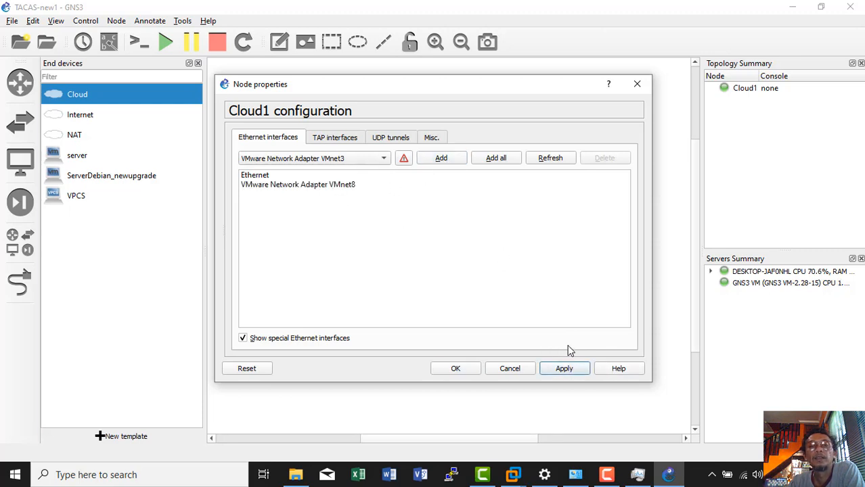
pyautogui.click(470, 372)
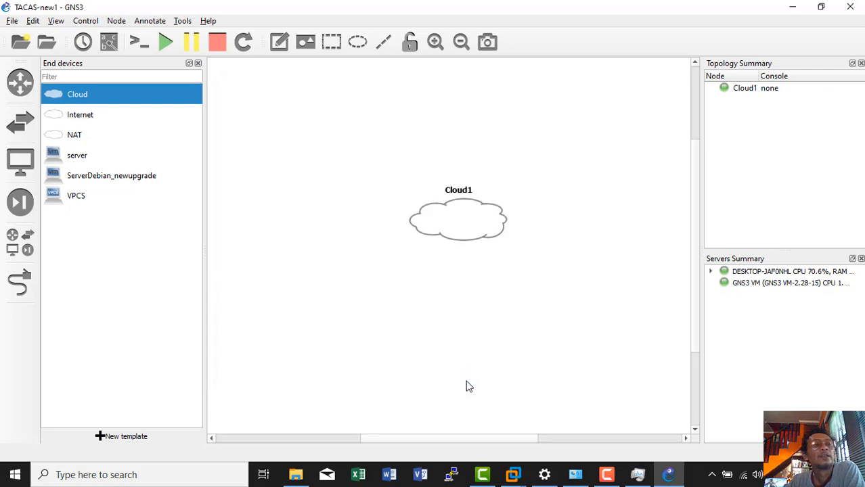
# - Move Cloud1 up and slightly left in the workspace and add a Router-BarucC725 router below it
pyautogui.click(20, 82)
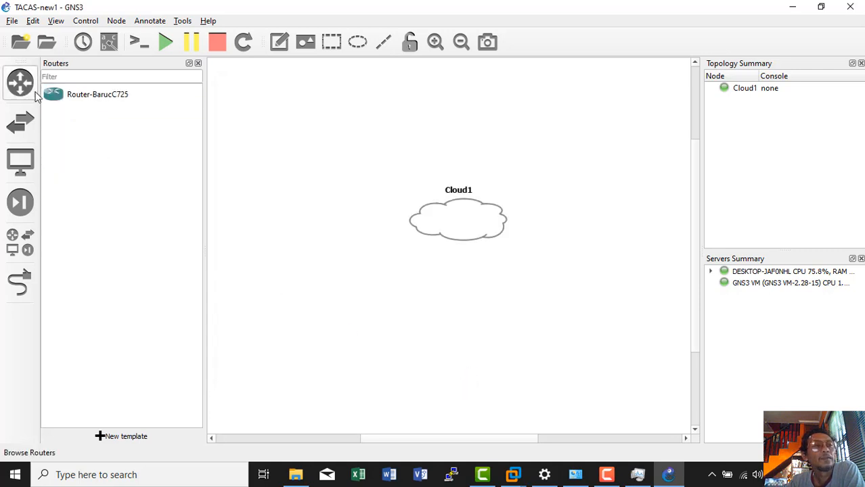
pyautogui.moveTo(476, 230); pyautogui.dragTo(440, 135)
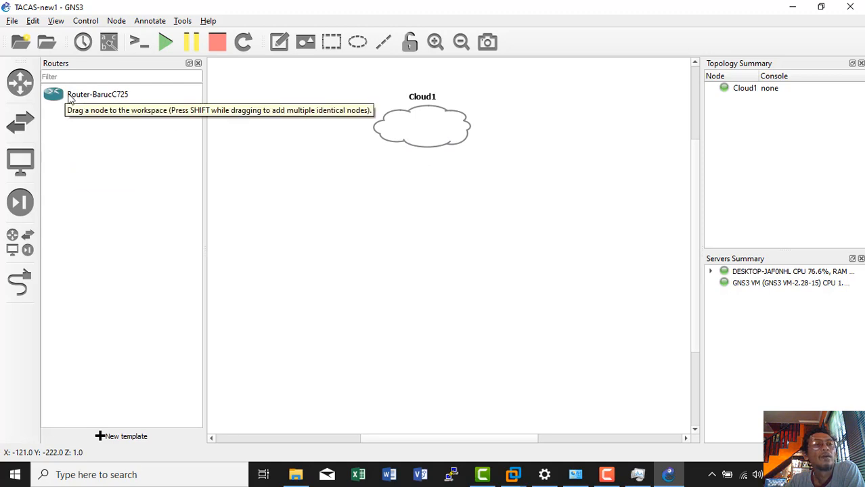
pyautogui.moveTo(69, 99); pyautogui.dragTo(443, 229)
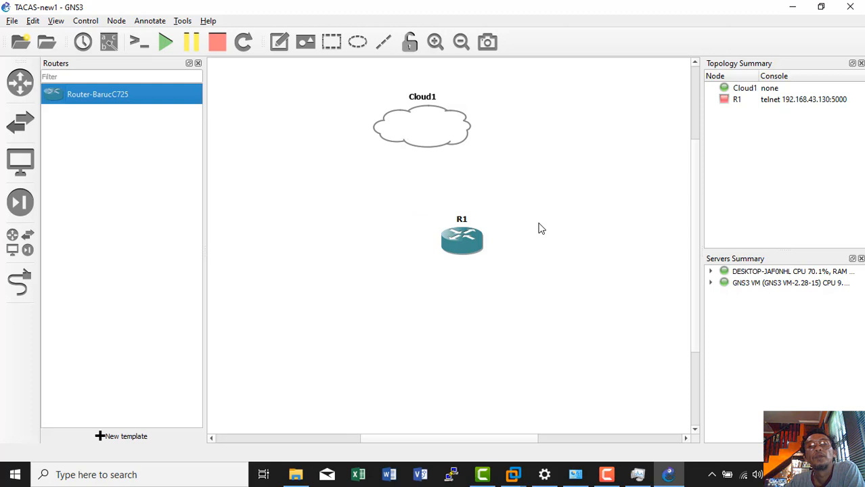
# - Link Cloud1's VMware Network Adapter VMnet8 to FastEthernet0/0 on R1, and align R1 directly beneath the cloud
pyautogui.click(20, 283)
pyautogui.click(432, 138)
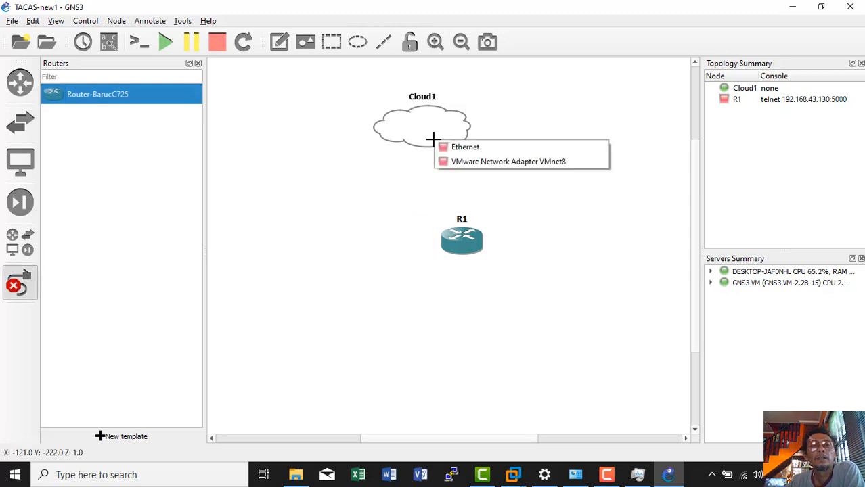
pyautogui.click(471, 165)
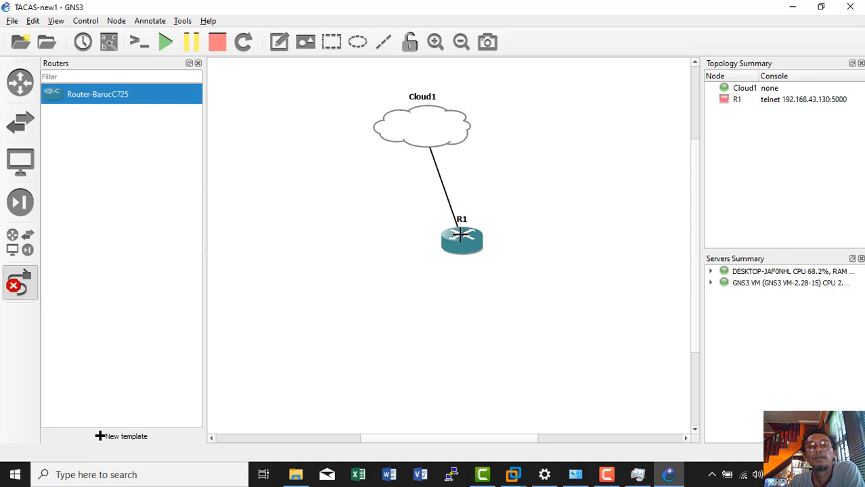
pyautogui.click(461, 235)
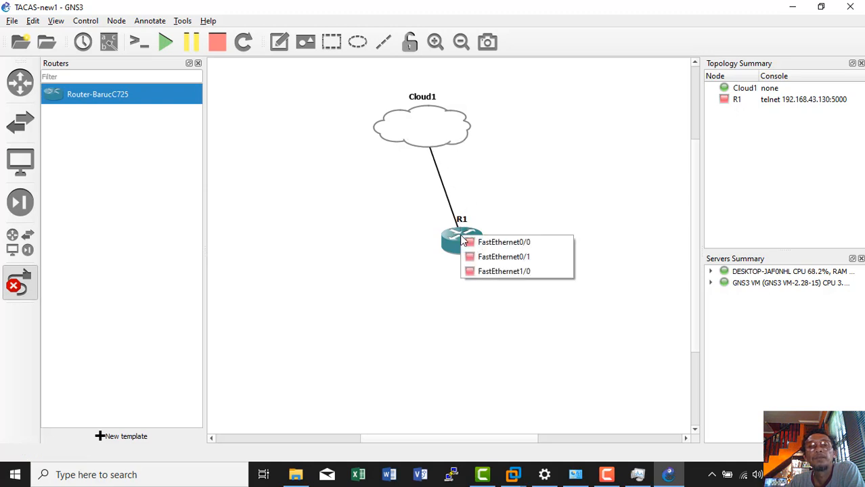
pyautogui.click(501, 243)
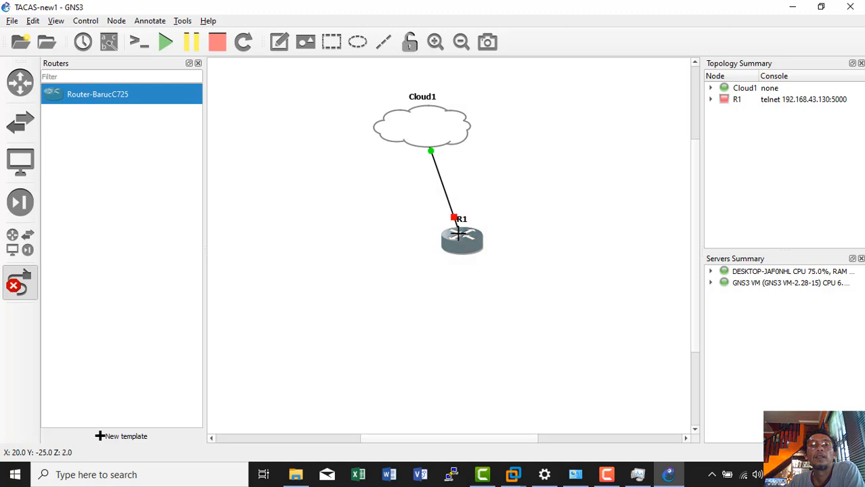
pyautogui.click(466, 242)
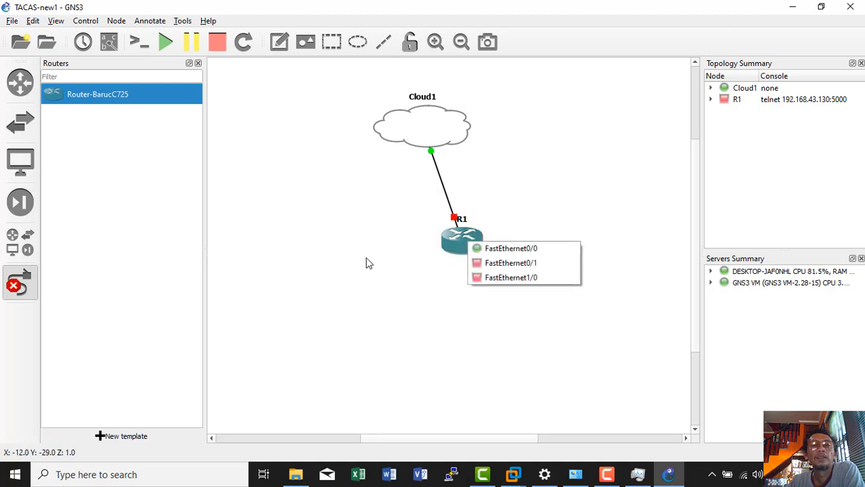
pyautogui.click(19, 286)
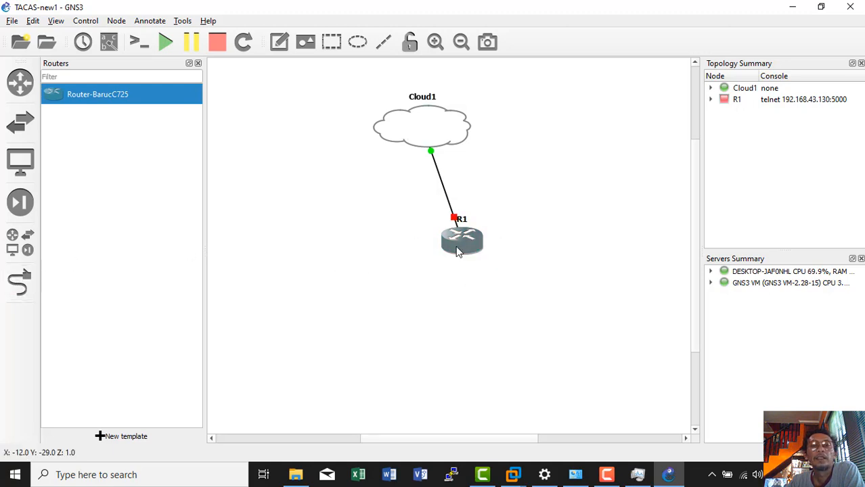
pyautogui.moveTo(457, 252); pyautogui.dragTo(417, 232)
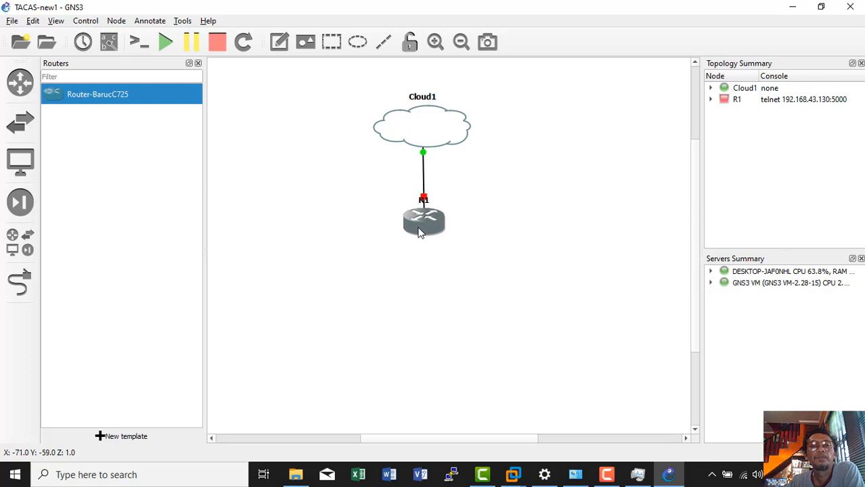
pyautogui.click(469, 275)
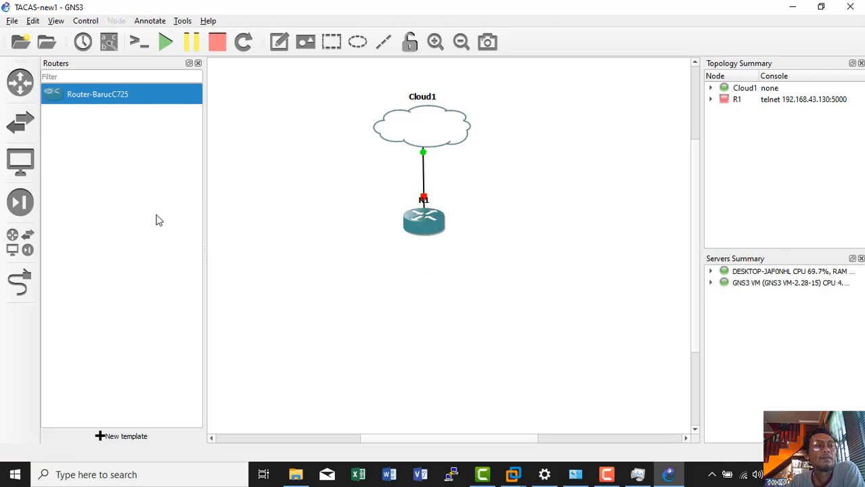
# - Add a ServerDebian_newupgrade end device below R1 and link it to R1's FastEthernet0/1
pyautogui.click(32, 161)
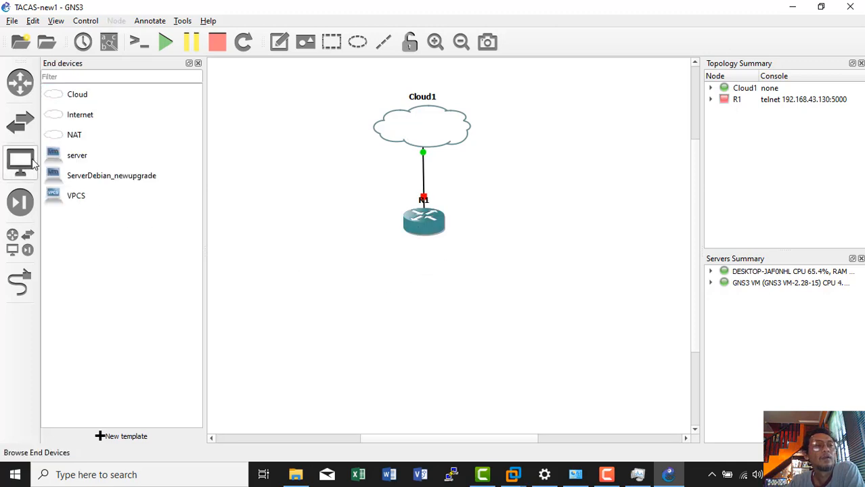
pyautogui.moveTo(64, 177); pyautogui.dragTo(437, 331)
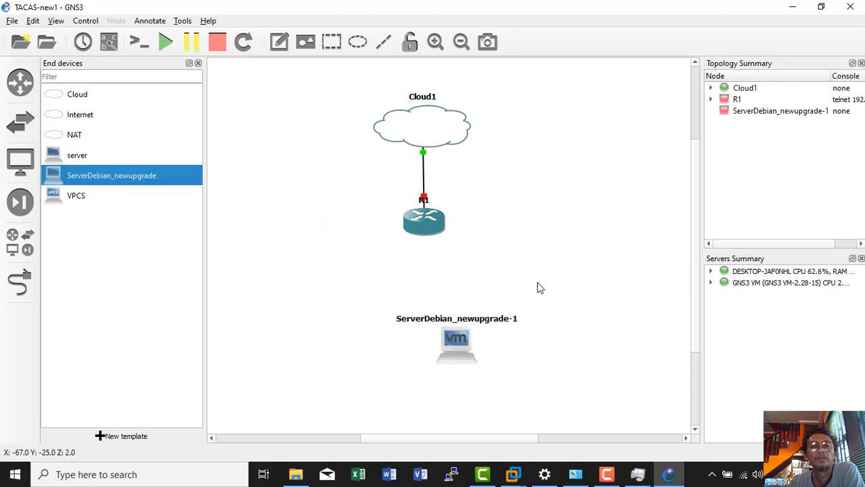
pyautogui.click(422, 228)
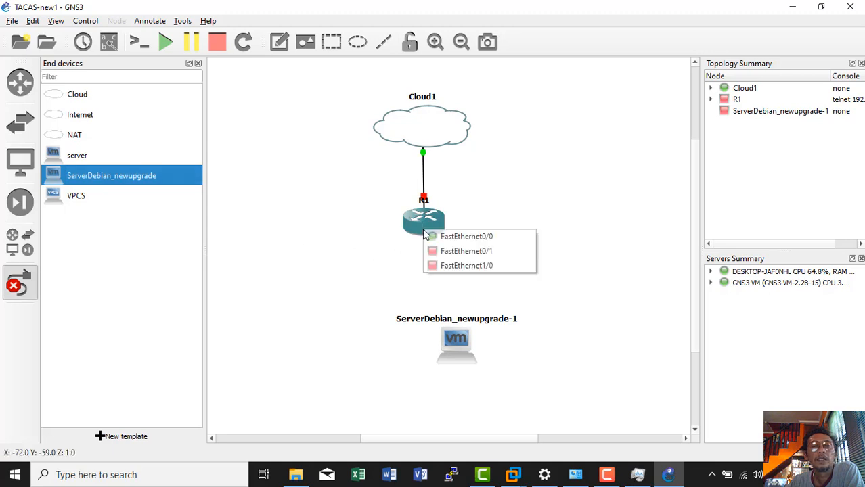
pyautogui.click(474, 253)
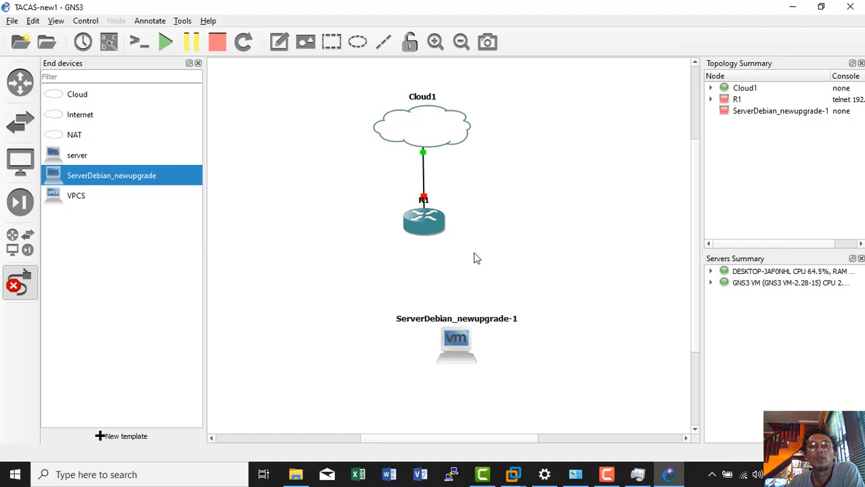
pyautogui.click(455, 338)
pyautogui.click(479, 347)
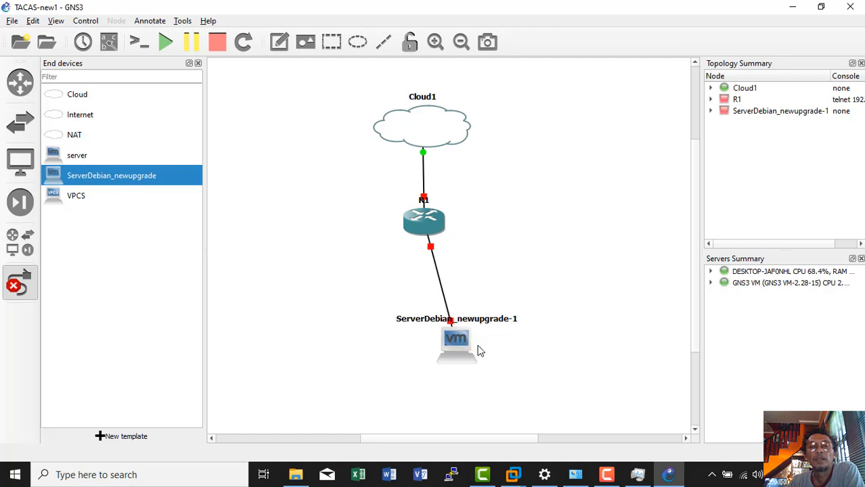
# - Switch to VMware Workstation and check the ServerDebian_newupgrade network adapter and its custom virtual network choices without saving changes
pyautogui.click(513, 478)
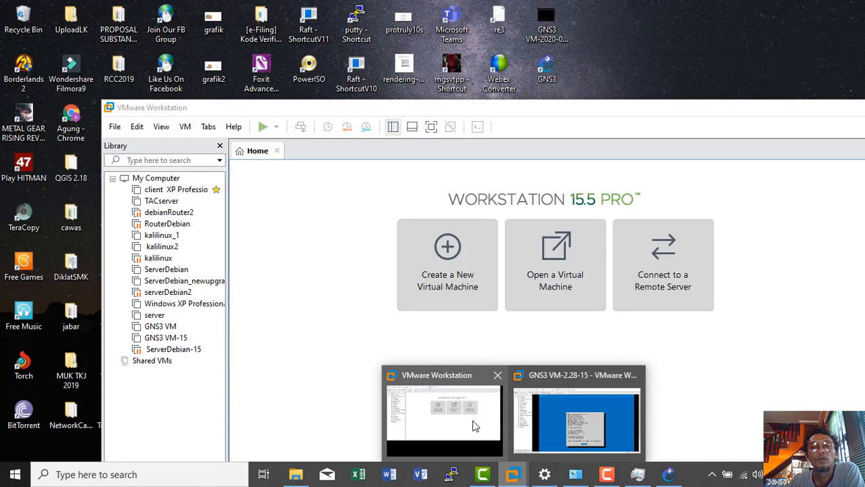
pyautogui.click(475, 426)
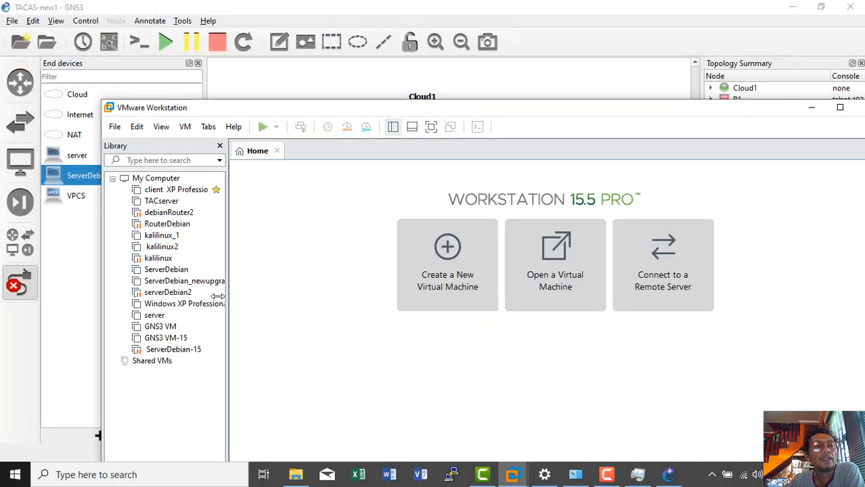
pyautogui.click(190, 282)
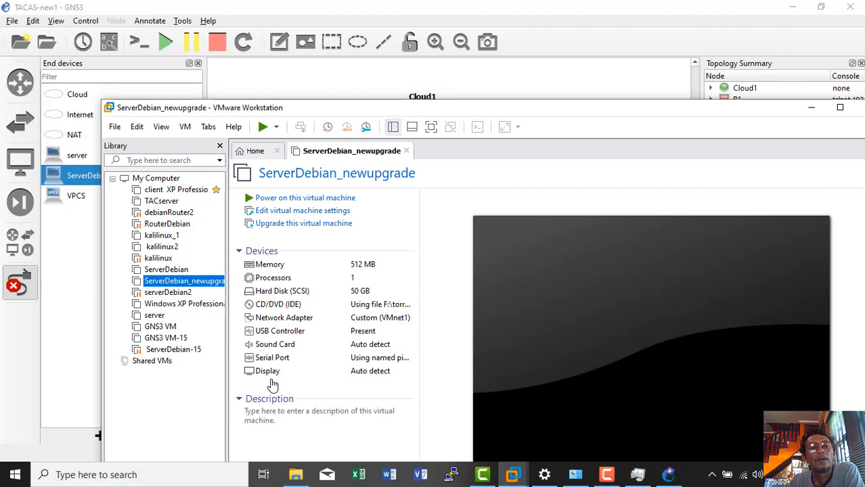
pyautogui.click(377, 319)
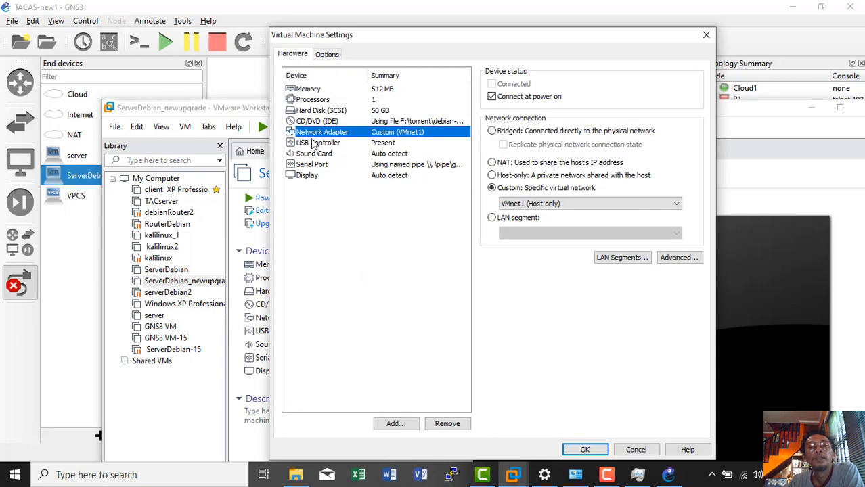
pyautogui.click(519, 203)
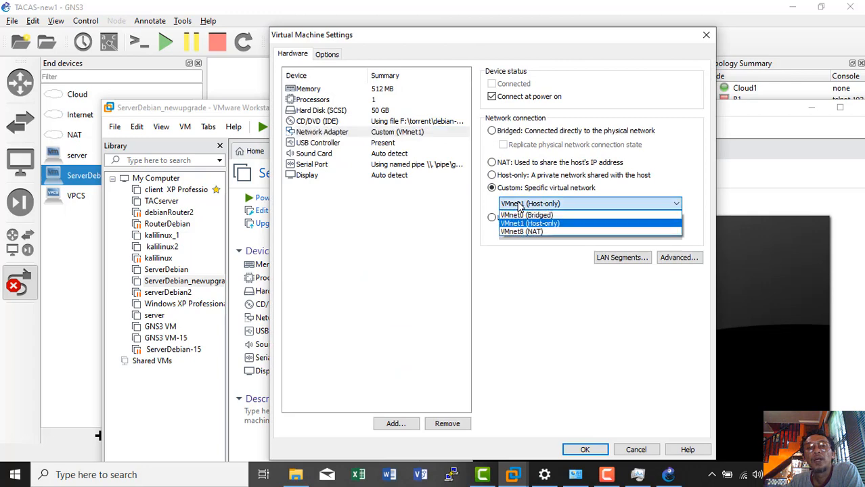
pyautogui.click(530, 224)
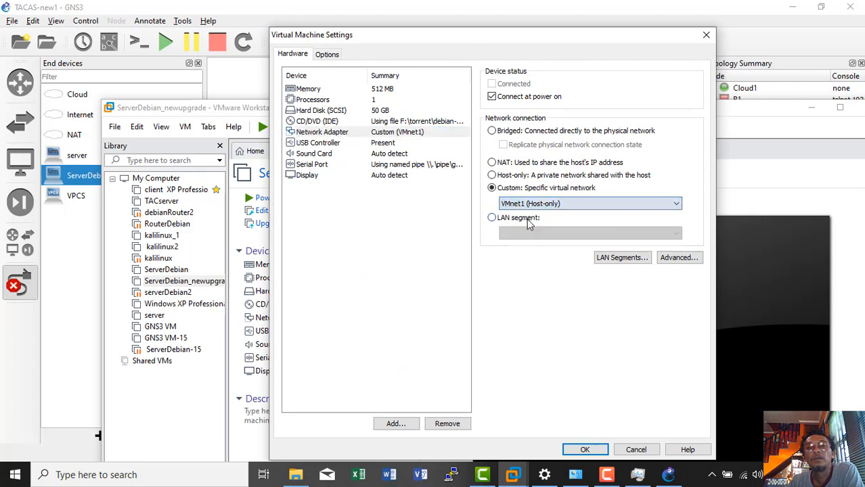
pyautogui.click(636, 450)
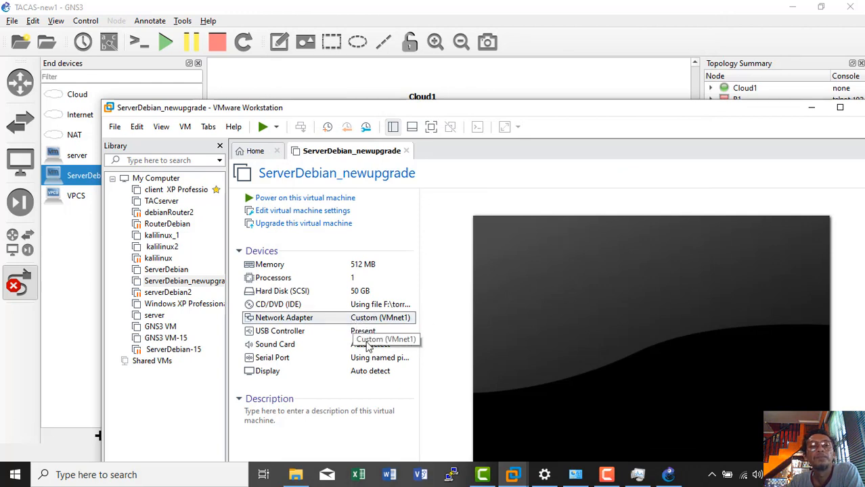
pyautogui.doubleClick(386, 318)
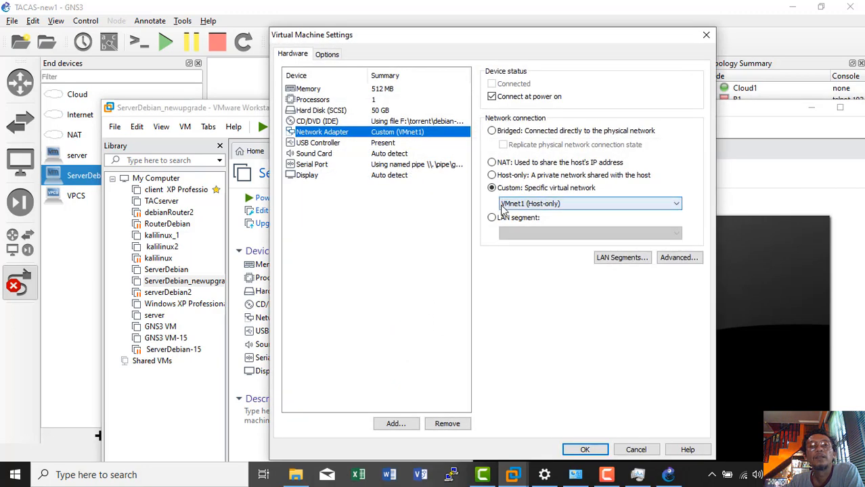
pyautogui.click(515, 207)
pyautogui.click(515, 207)
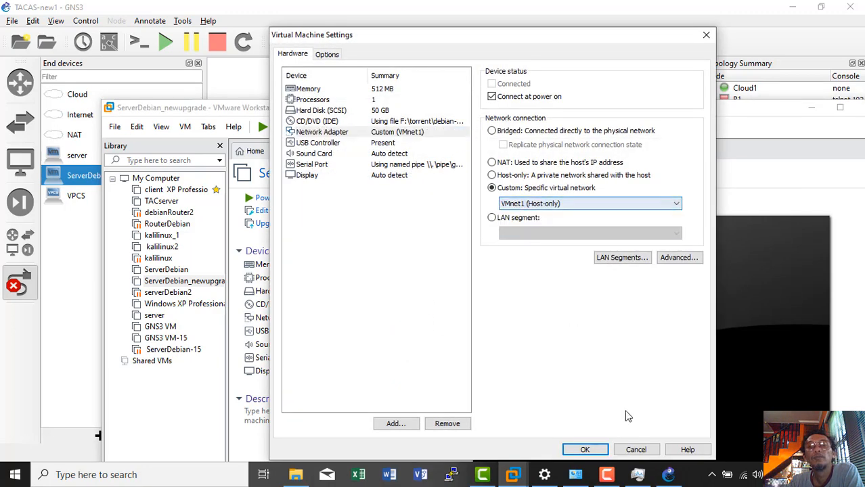
pyautogui.click(636, 449)
# - Maximize the VMware Workstation window and bring up Windows Network Connections to view the VMware adapters
pyautogui.moveTo(743, 111); pyautogui.dragTo(655, 97)
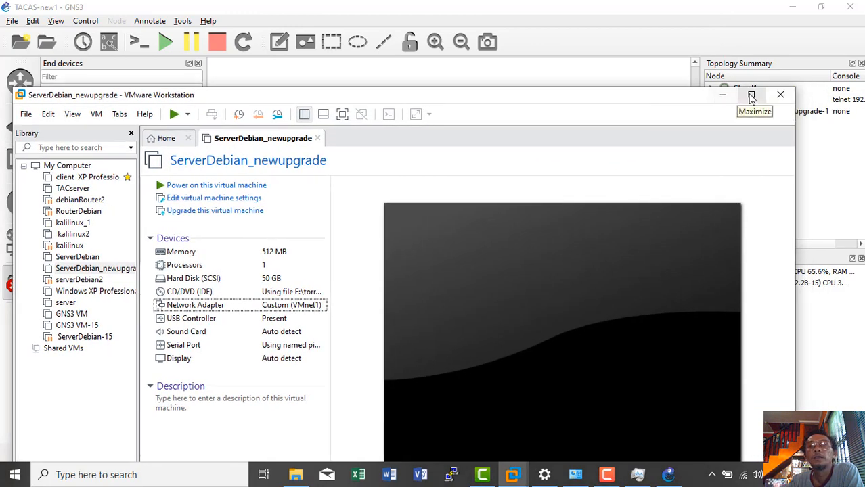
pyautogui.click(751, 96)
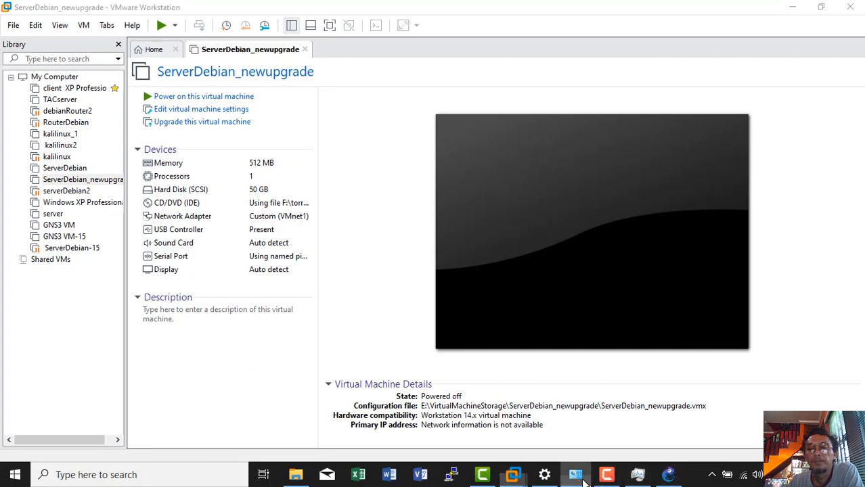
pyautogui.click(582, 478)
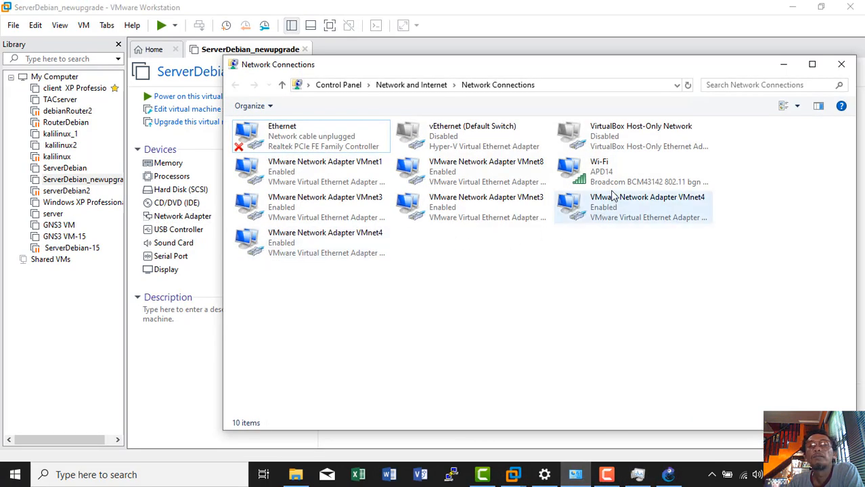
# - Inspect the ServerDebian_newupgrade network adapter's connection types and custom virtual network list in VMware Workstation without saving changes
pyautogui.click(785, 64)
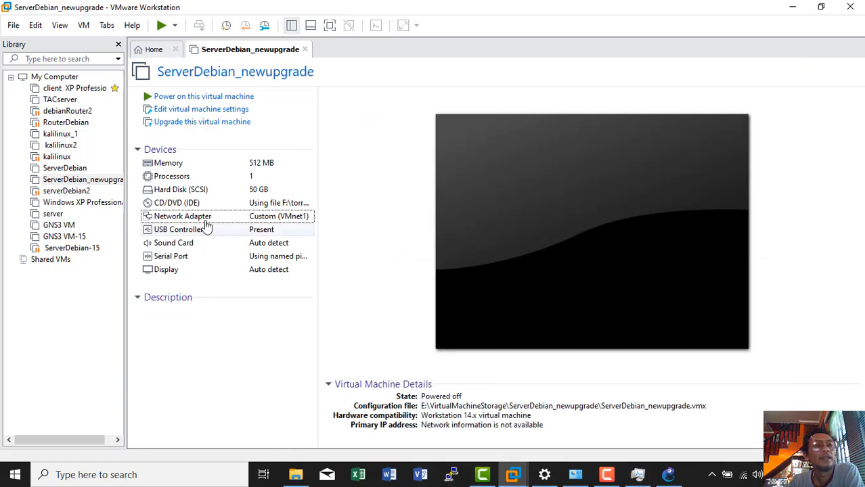
pyautogui.click(78, 180)
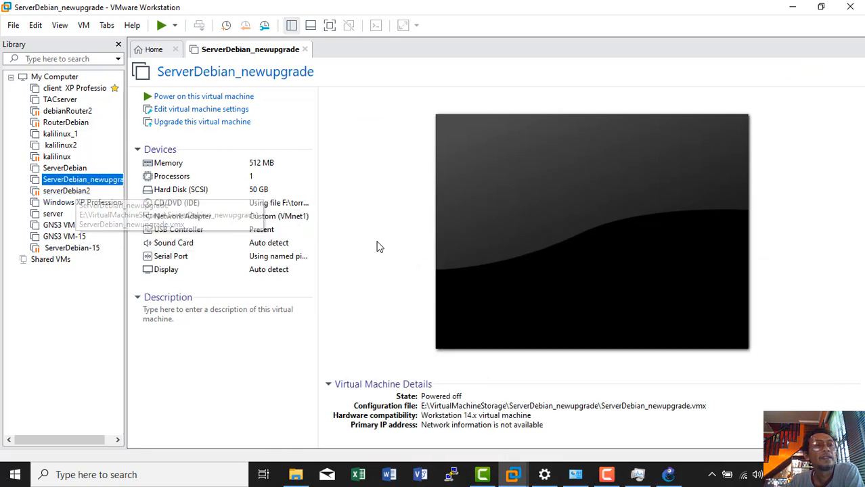
pyautogui.click(292, 218)
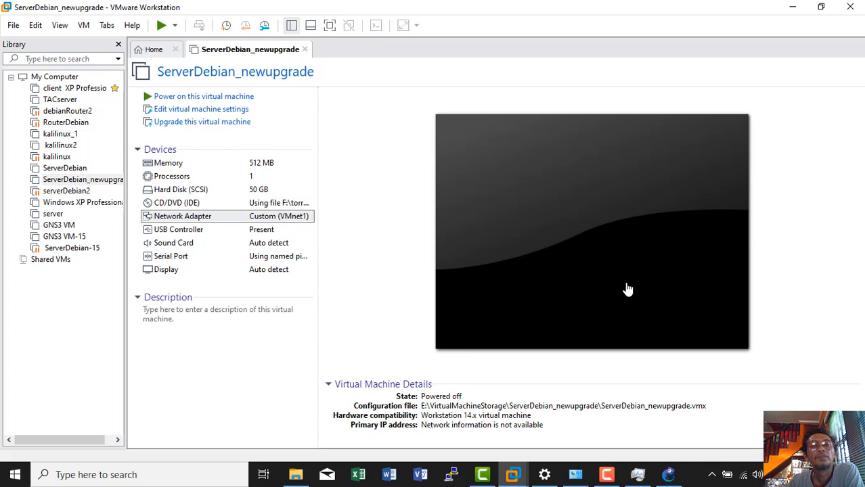
pyautogui.press('Return')
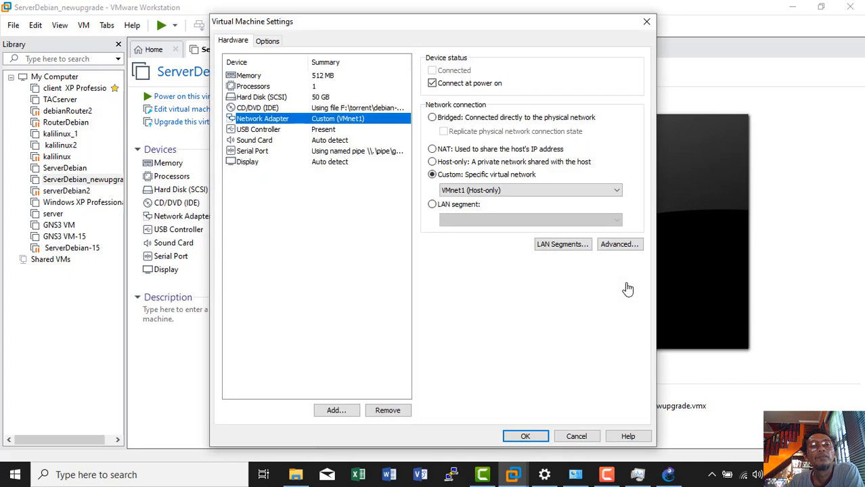
pyautogui.click(461, 164)
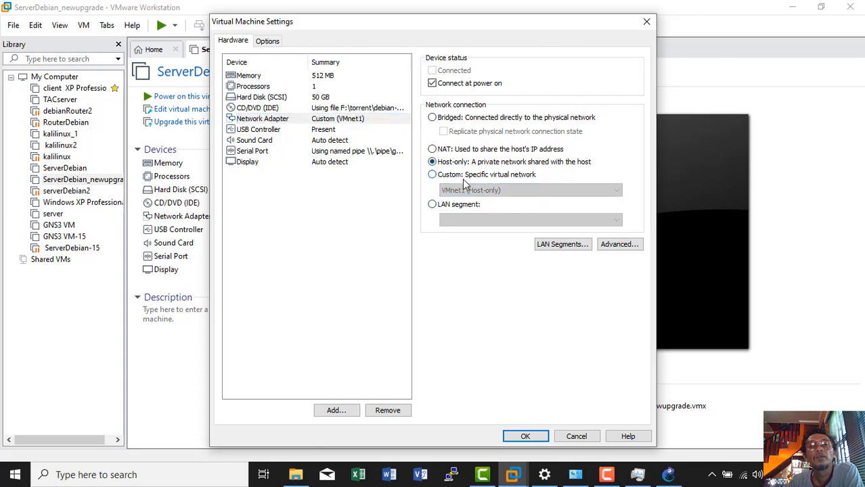
pyautogui.click(465, 175)
pyautogui.click(478, 191)
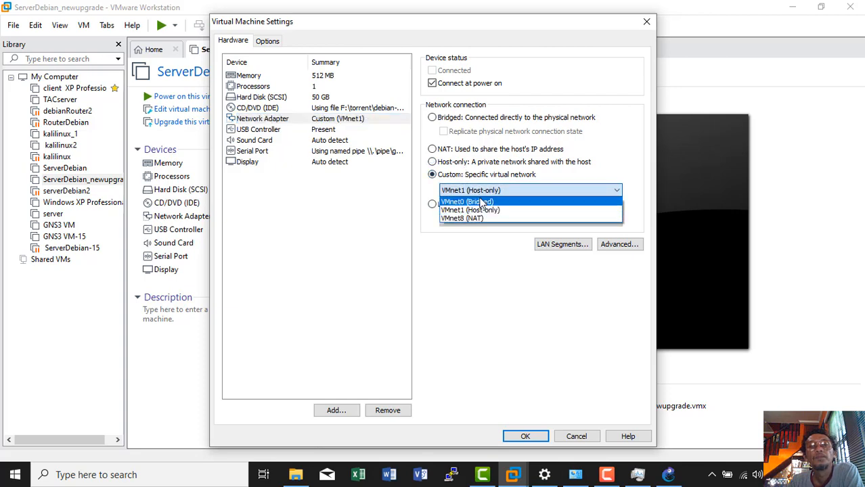
pyautogui.click(441, 242)
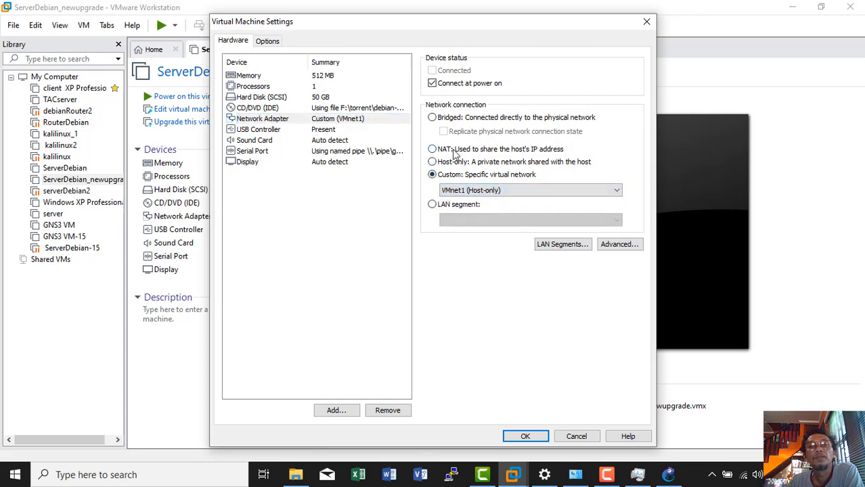
pyautogui.click(576, 437)
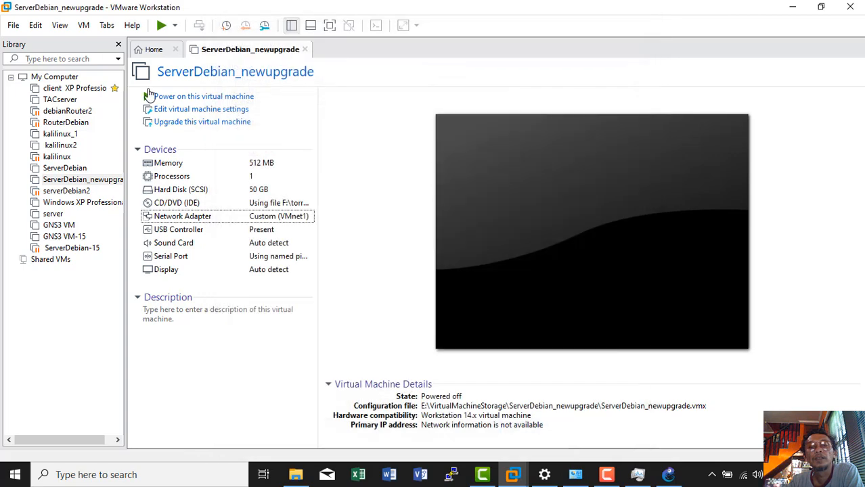
# - Check VMnet3 and VMnet4 in the Virtual Network Editor and leave it without saving changes
pyautogui.click(36, 25)
pyautogui.click(54, 87)
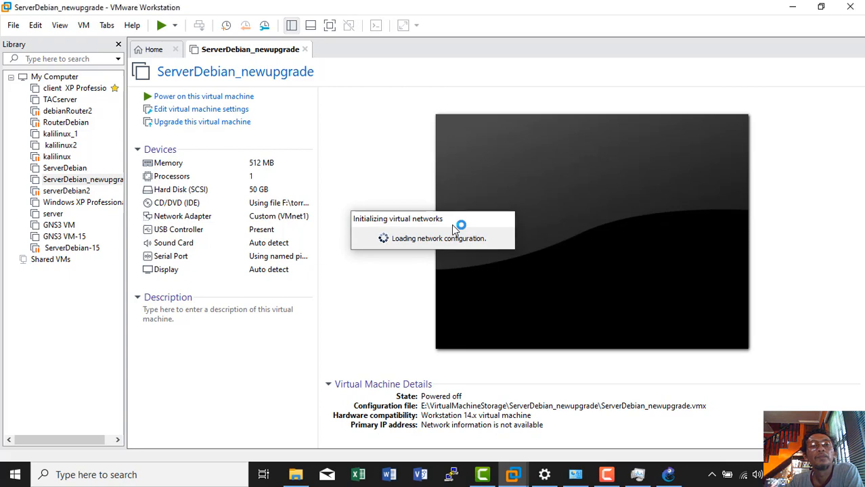
pyautogui.click(302, 130)
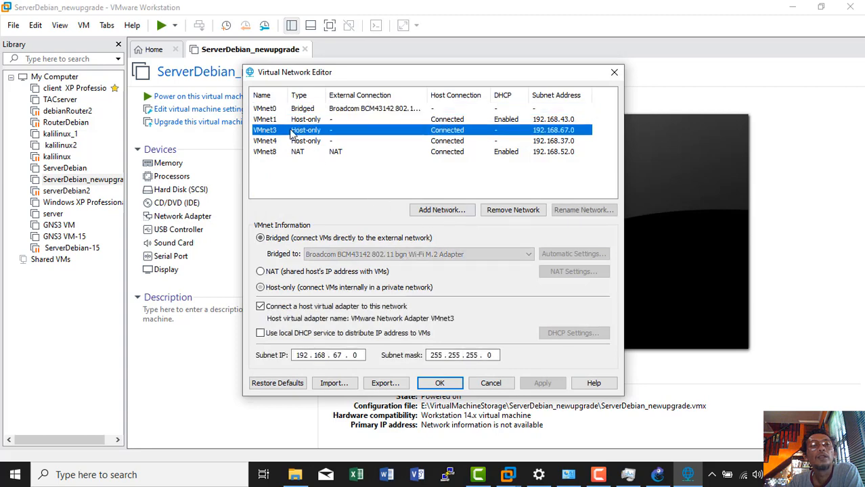
pyautogui.click(297, 141)
pyautogui.click(490, 383)
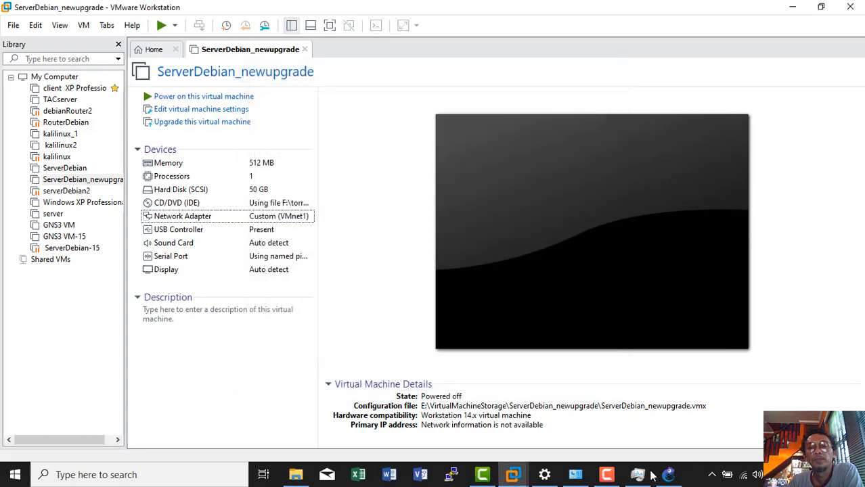
# - Switch to Windows Network Connections, refresh the adapter list several times, and close the window
pyautogui.click(575, 474)
pyautogui.rightClick(533, 317)
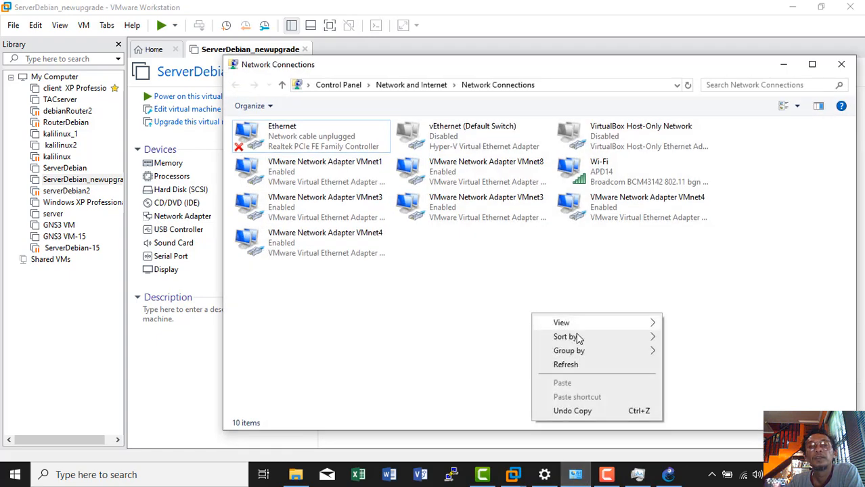
pyautogui.click(566, 366)
pyautogui.rightClick(526, 283)
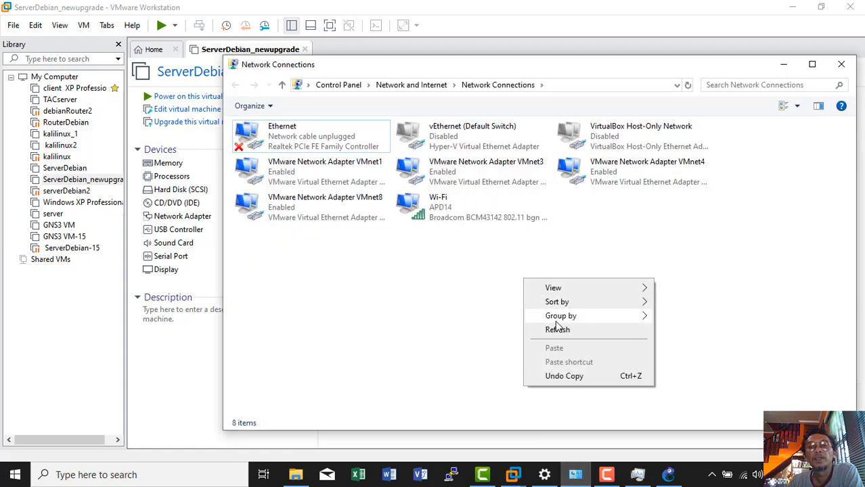
pyautogui.click(555, 327)
pyautogui.rightClick(525, 274)
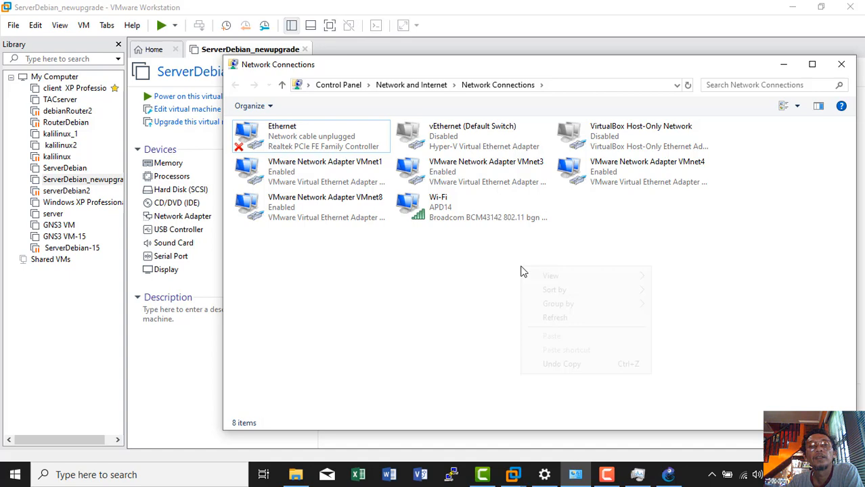
pyautogui.click(555, 317)
pyautogui.click(842, 64)
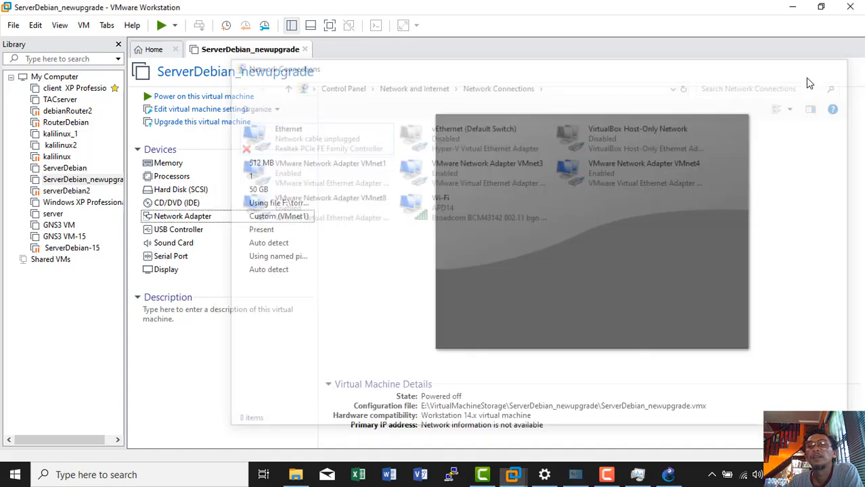
# - Review the ServerDebian_newupgrade network adapter settings without changes, and bring up the server and ServerDebian virtual machines for comparison
pyautogui.click(311, 218)
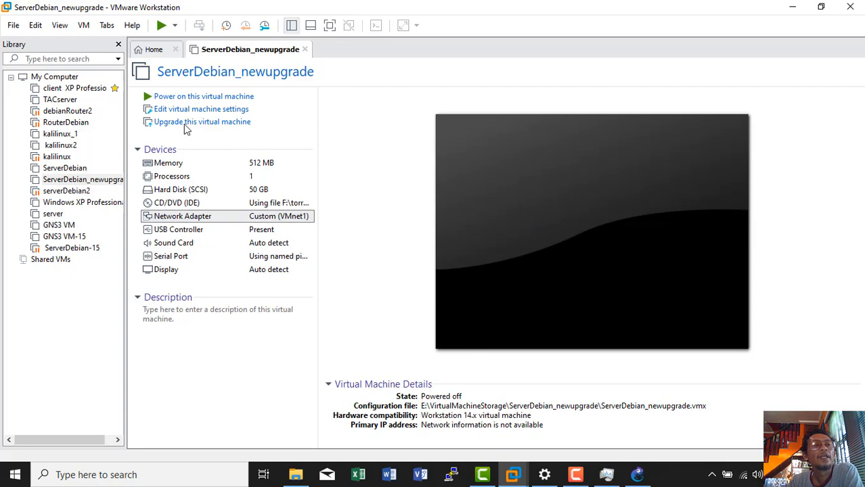
pyautogui.doubleClick(310, 215)
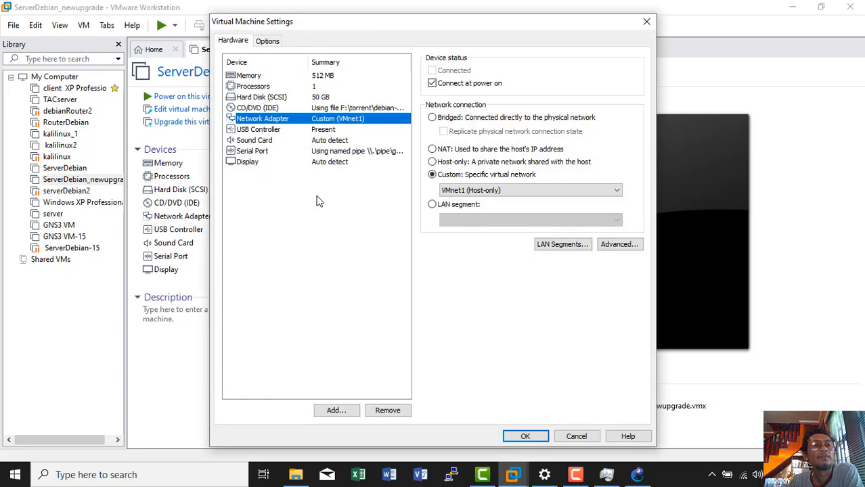
pyautogui.click(572, 436)
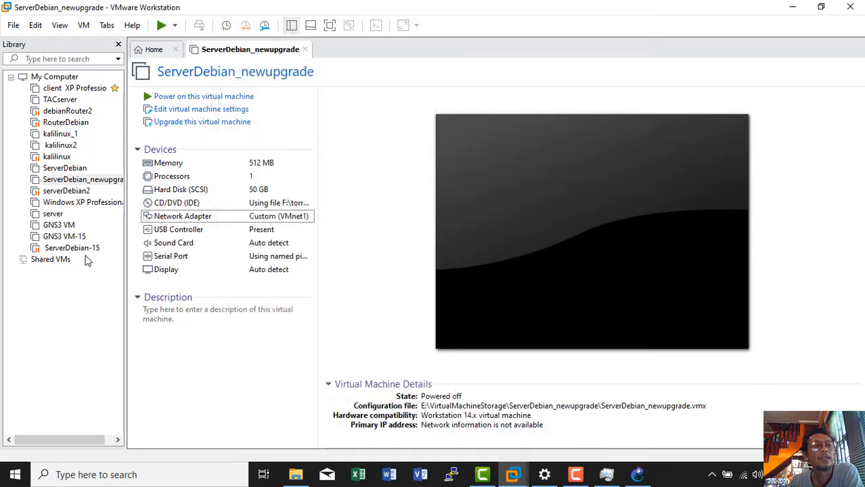
pyautogui.click(54, 214)
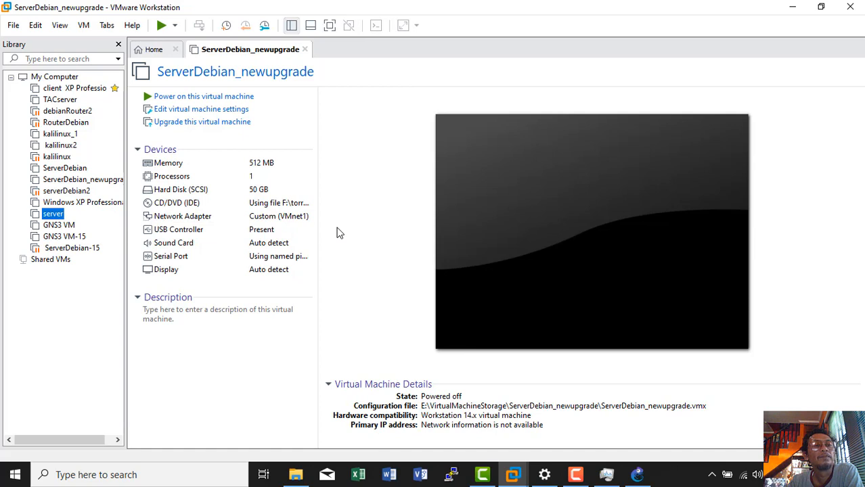
pyautogui.click(70, 172)
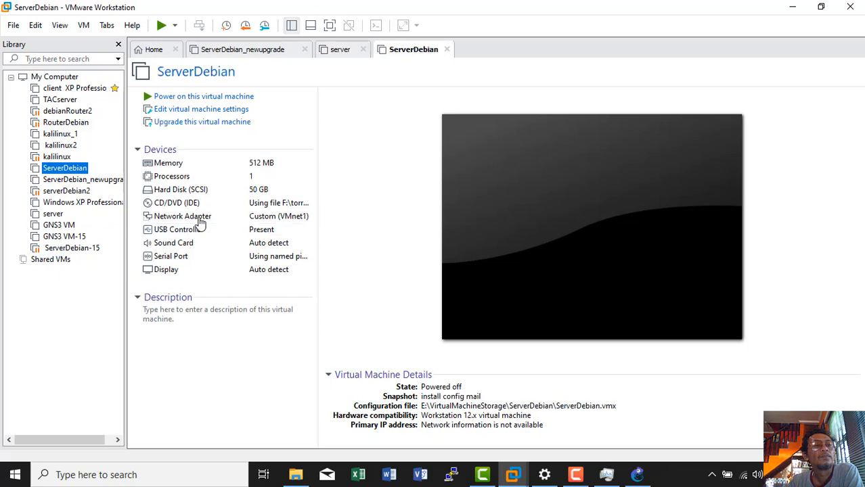
# - Upgrade ServerDebian_newupgrade to Workstation 15.x hardware compatibility, altering the existing virtual machine instead of cloning it
pyautogui.click(89, 179)
pyautogui.click(213, 125)
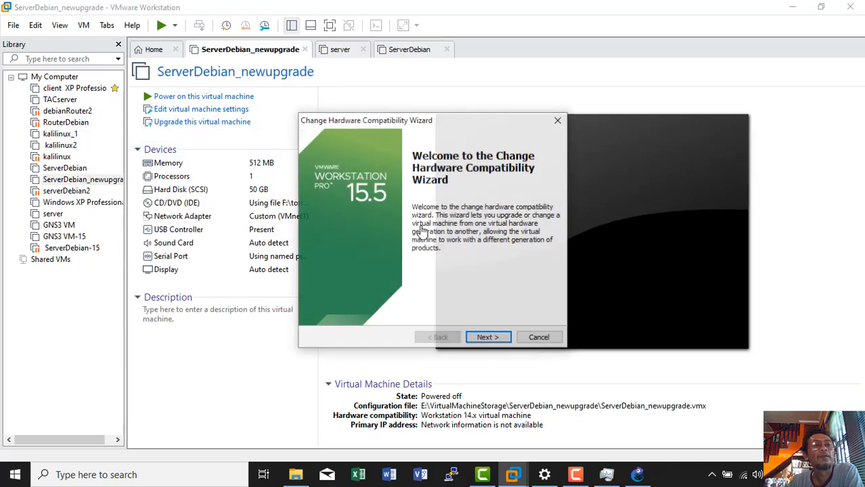
pyautogui.click(498, 338)
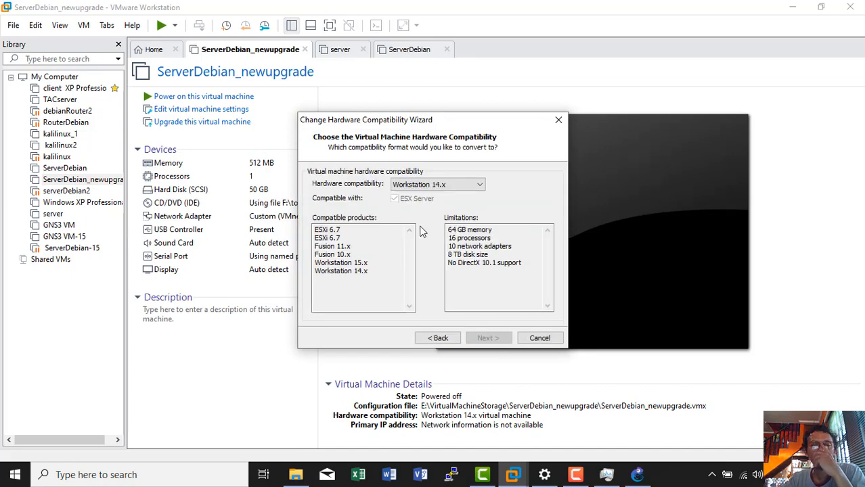
pyautogui.click(439, 186)
pyautogui.click(440, 195)
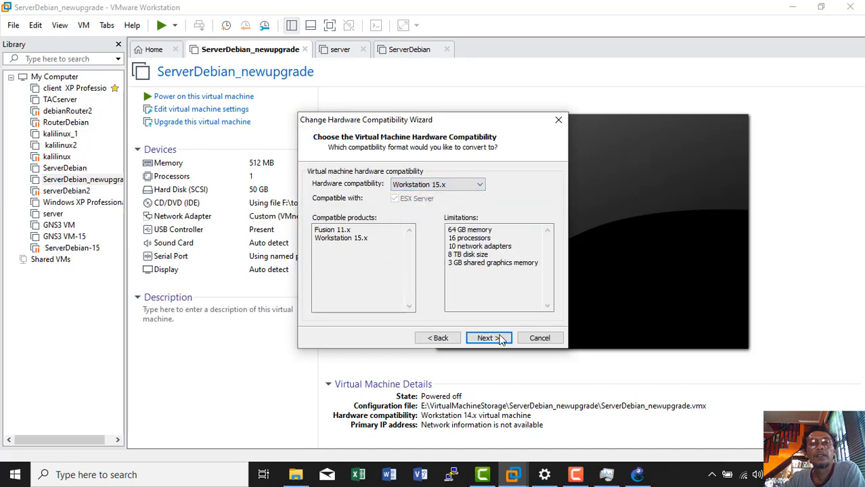
pyautogui.click(501, 338)
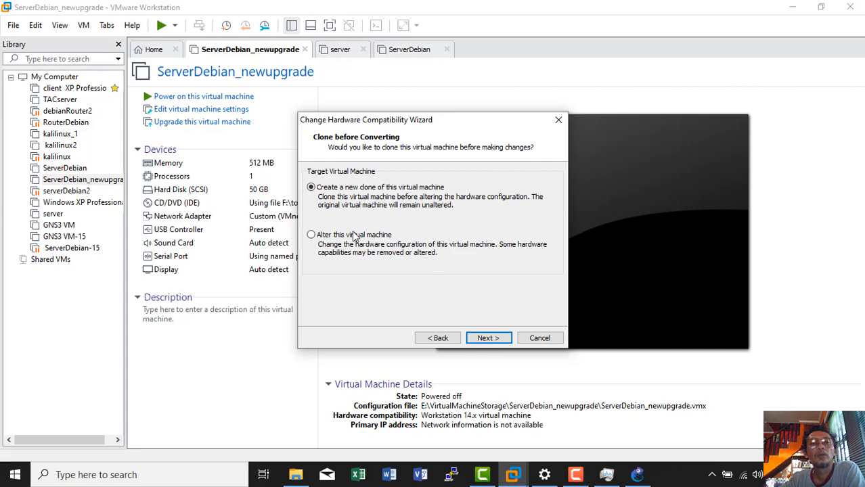
pyautogui.click(488, 337)
pyautogui.click(491, 337)
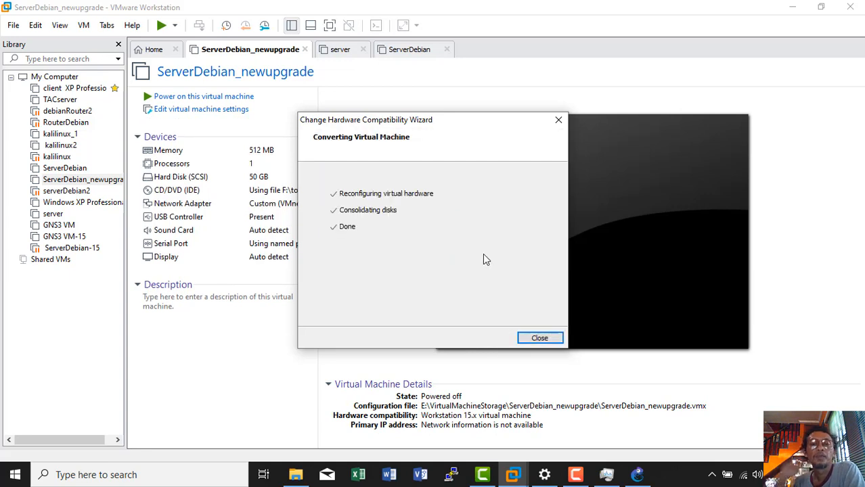
pyautogui.click(539, 338)
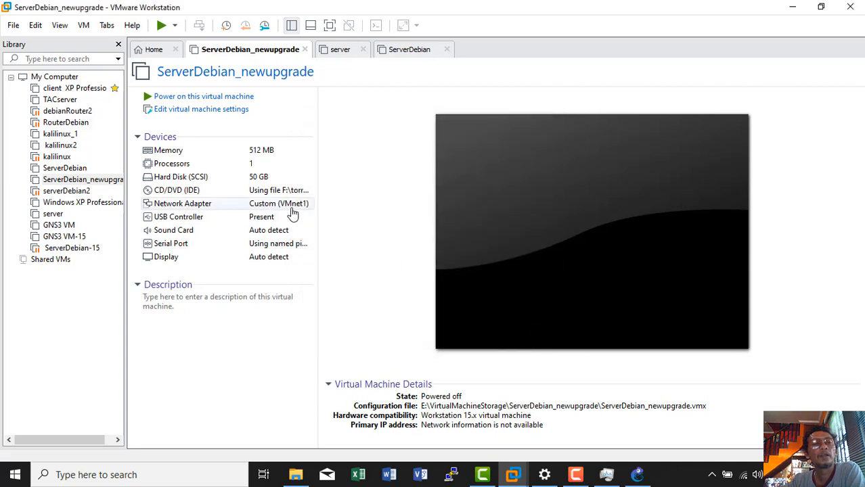
# - Recheck the upgraded virtual machine's network adapter, trying VMnet0 (Bridged) and Bridged and viewing the custom networks, and discard the changes
pyautogui.click(290, 207)
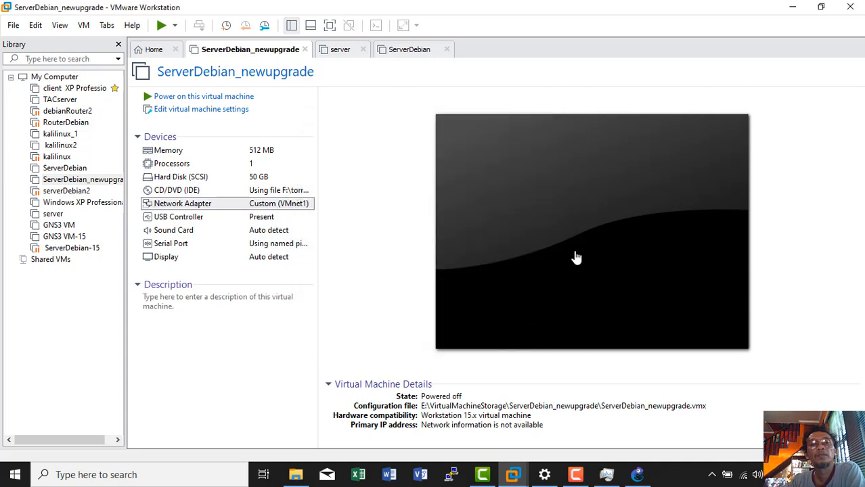
pyautogui.doubleClick(281, 207)
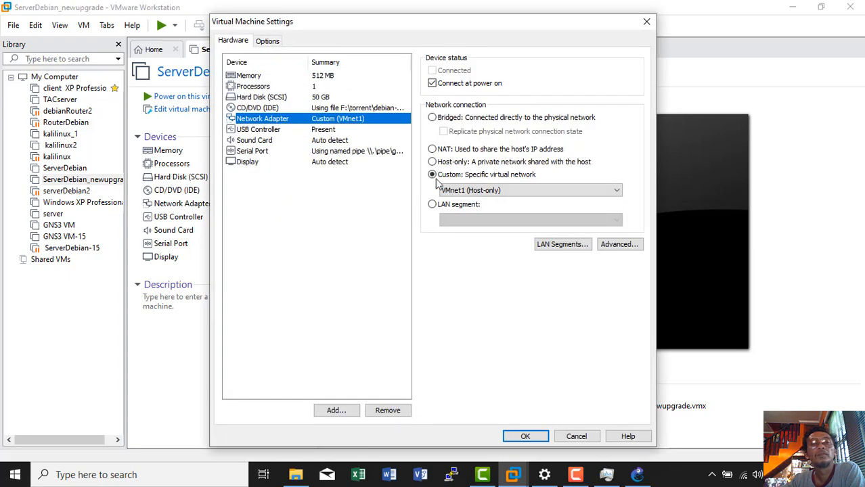
pyautogui.click(460, 191)
pyautogui.click(474, 202)
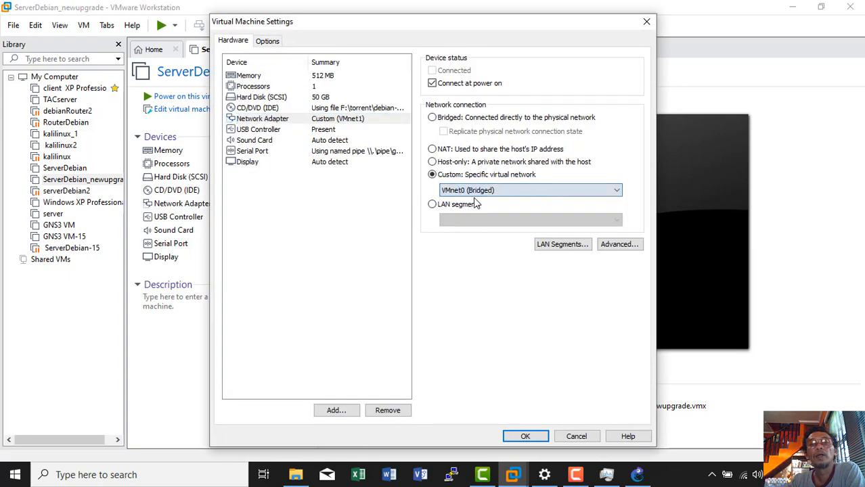
pyautogui.click(445, 118)
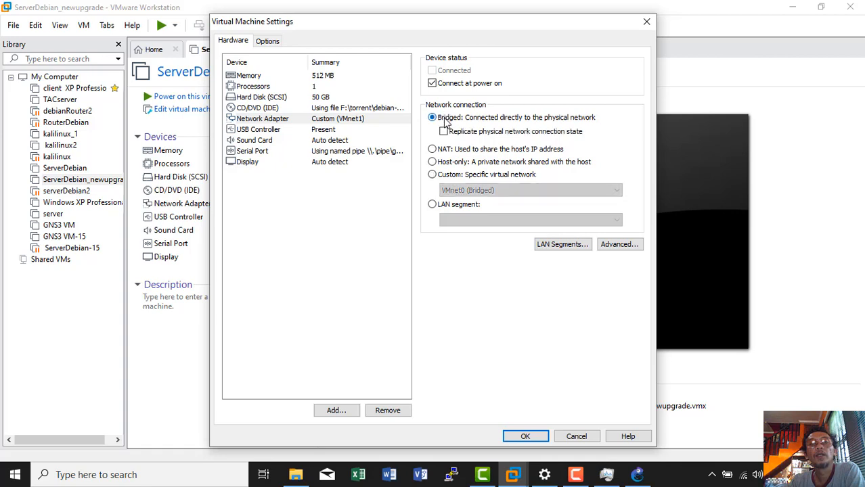
pyautogui.click(472, 175)
pyautogui.click(474, 190)
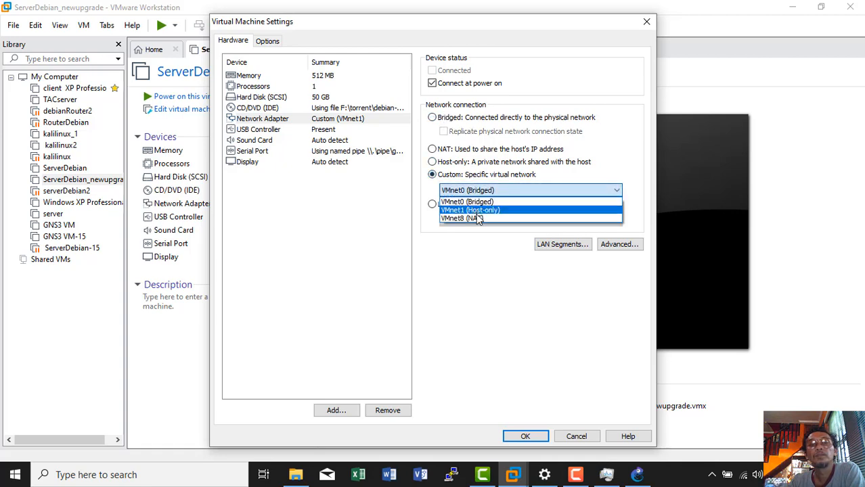
pyautogui.click(572, 436)
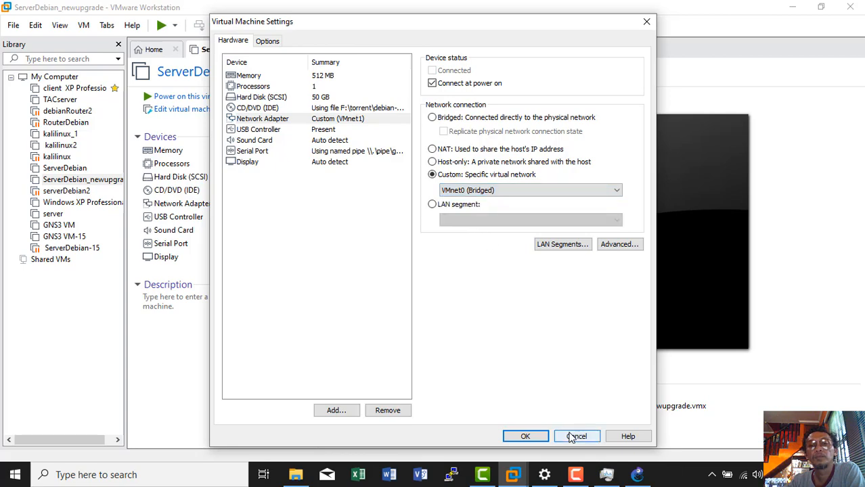
pyautogui.click(575, 436)
# - View the VMware Workstation workspace preferences and close them without saving changes
pyautogui.click(36, 26)
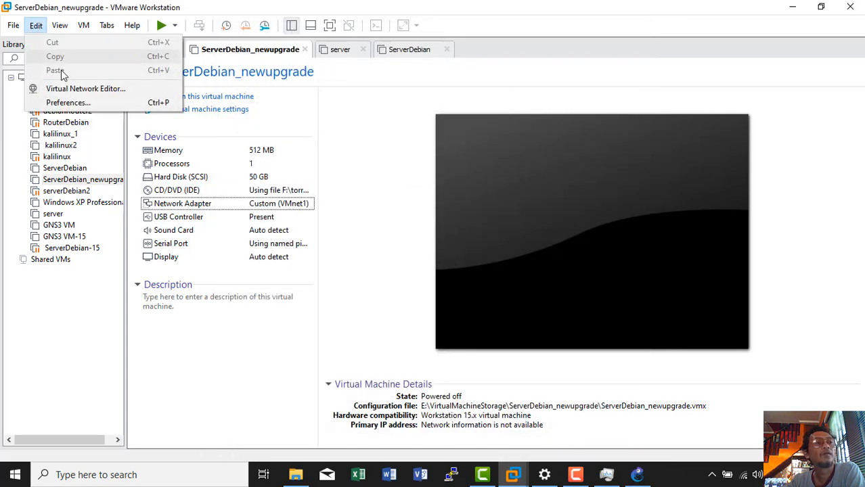
pyautogui.click(67, 102)
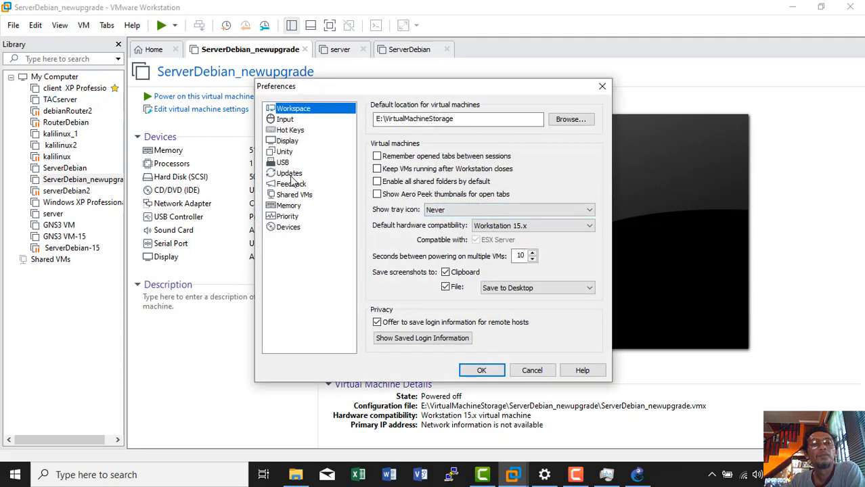
pyautogui.click(529, 371)
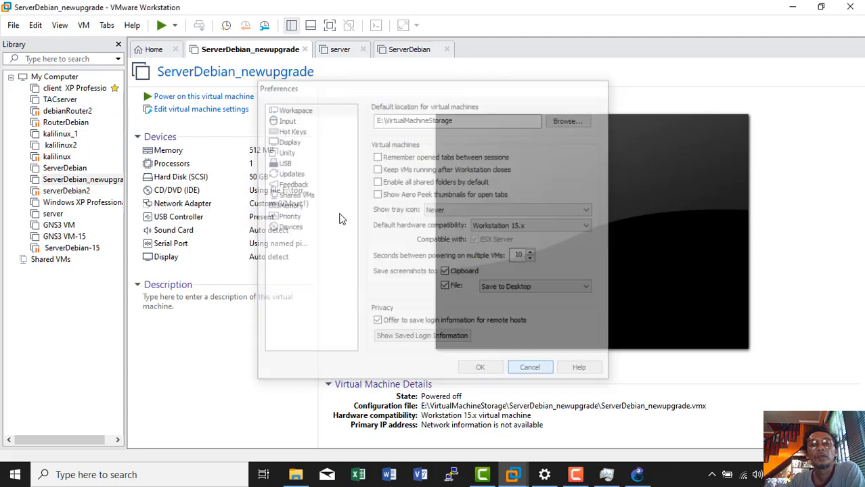
# - Examine the VMnet3 and VMnet4 host-only networks in the Virtual Network Editor and close it without editing them
pyautogui.click(35, 27)
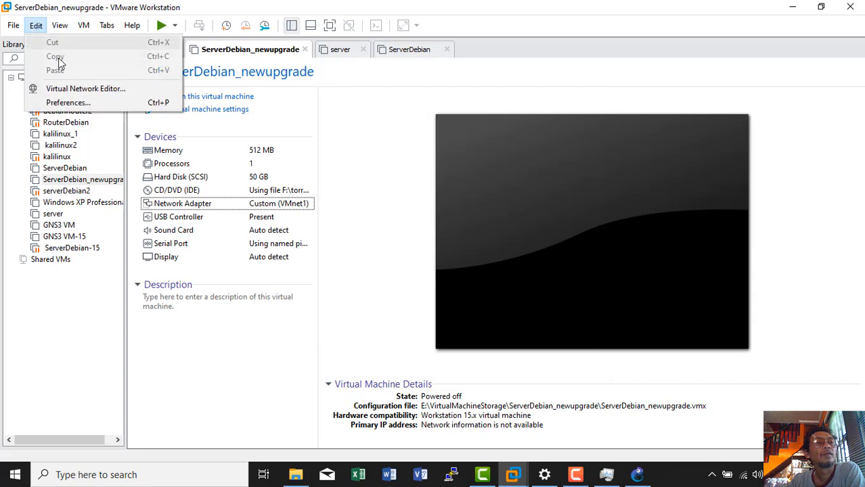
pyautogui.click(74, 91)
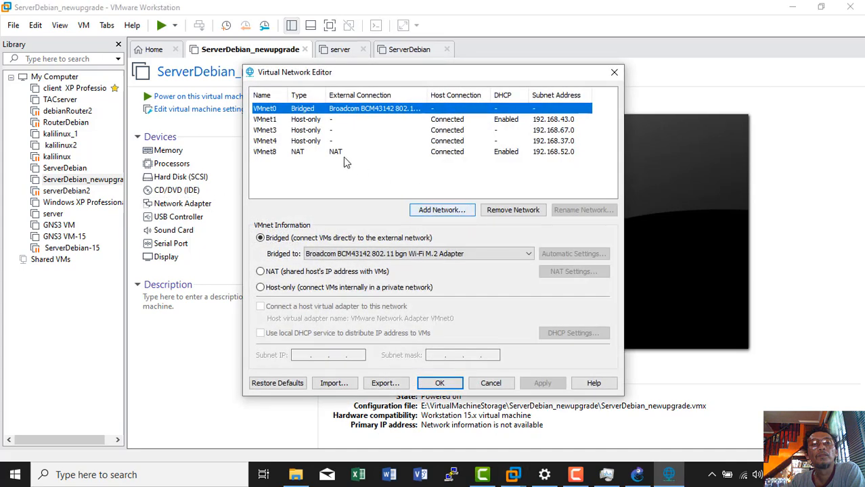
pyautogui.click(305, 132)
pyautogui.click(304, 140)
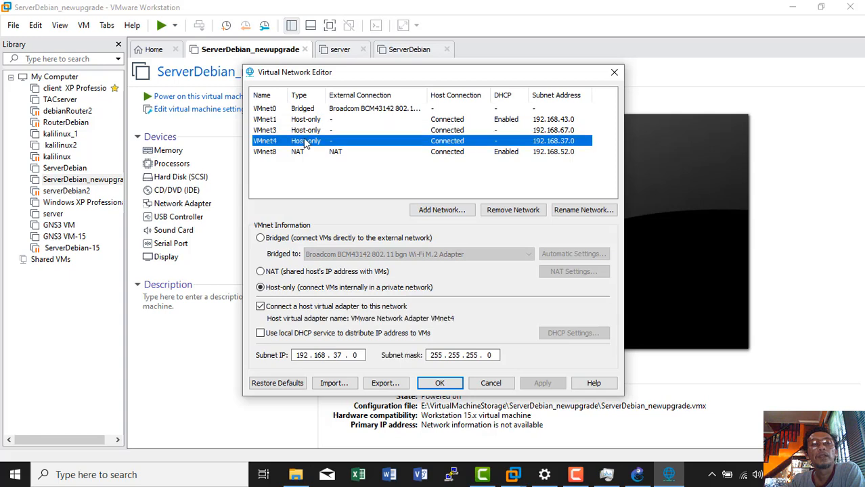
pyautogui.click(306, 133)
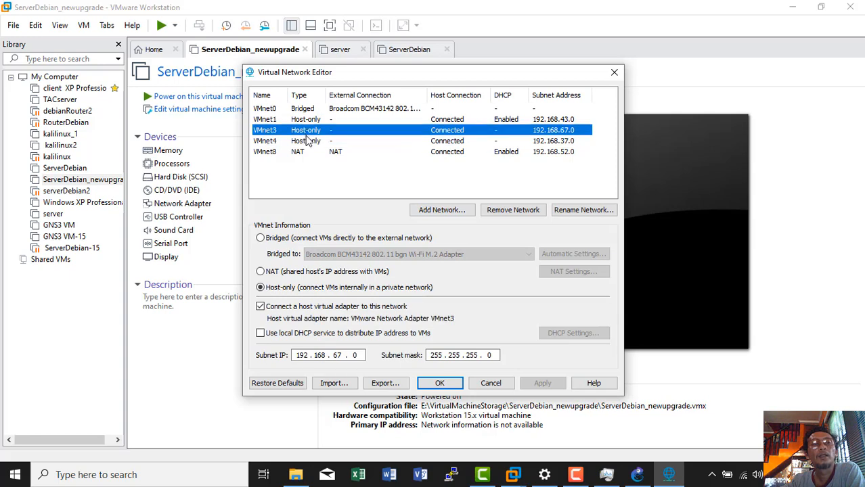
pyautogui.click(308, 140)
pyautogui.click(310, 132)
pyautogui.click(440, 383)
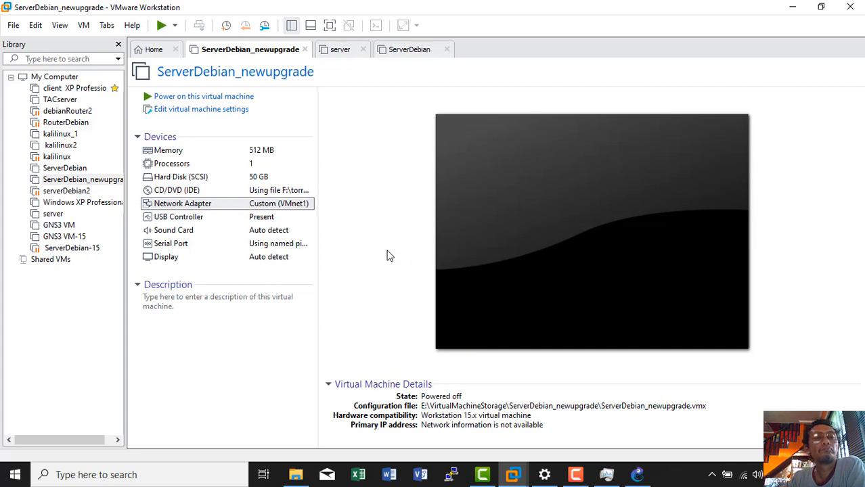
# - Set the ServerDebian_newupgrade network adapter to the custom virtual network VMnet3 (Host-only) and save the settings
pyautogui.press('Return')
pyautogui.click(460, 191)
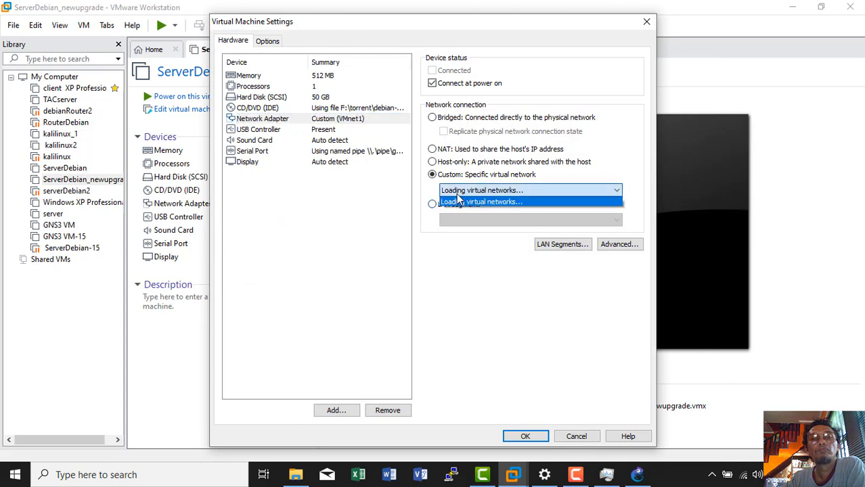
pyautogui.click(459, 201)
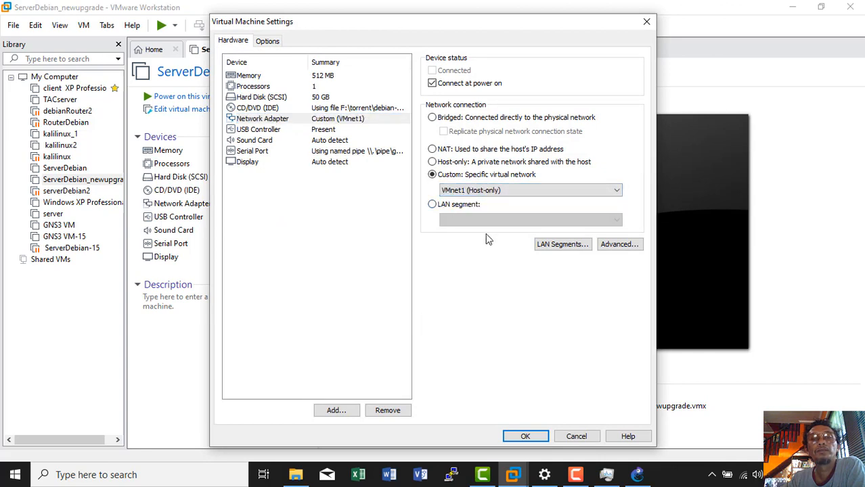
pyautogui.click(496, 191)
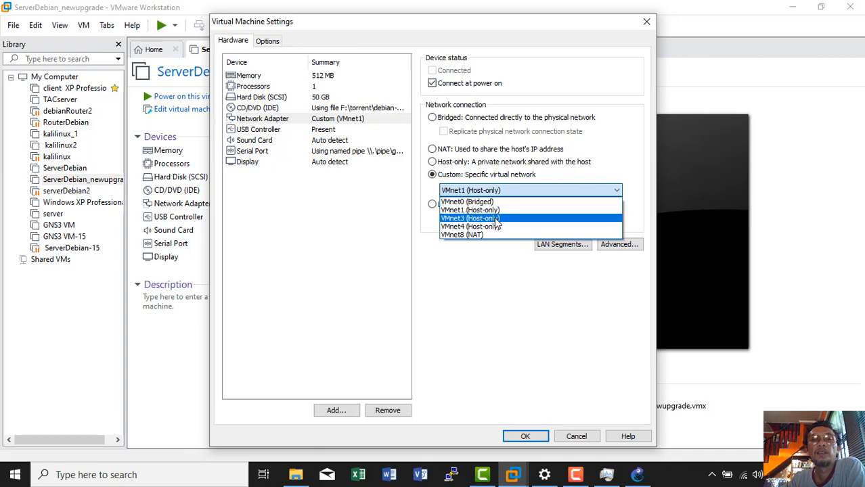
pyautogui.click(496, 219)
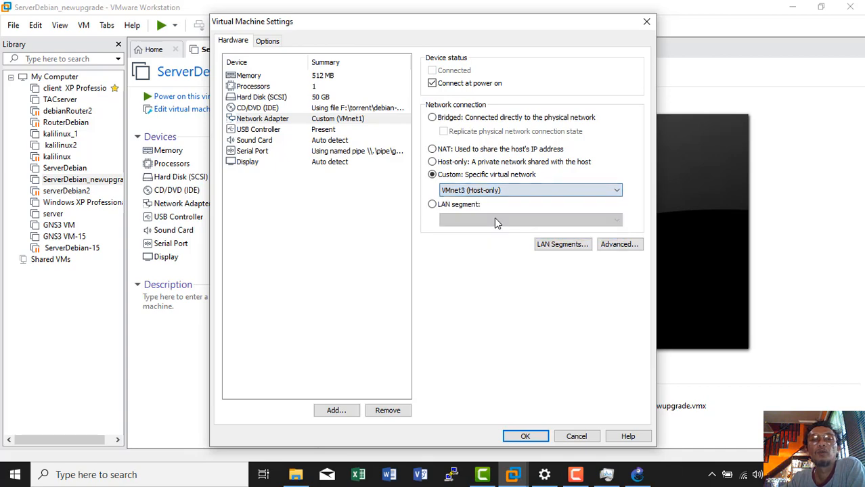
pyautogui.click(526, 437)
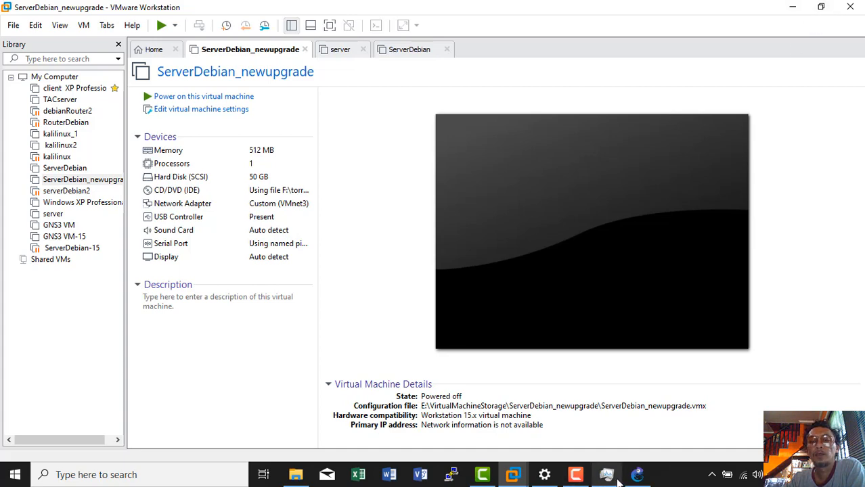
# - Switch to GNS3, leave link-adding mode, and view the available node actions for R1 and ServerDebian_newupgrade-1 without applying any
pyautogui.click(638, 474)
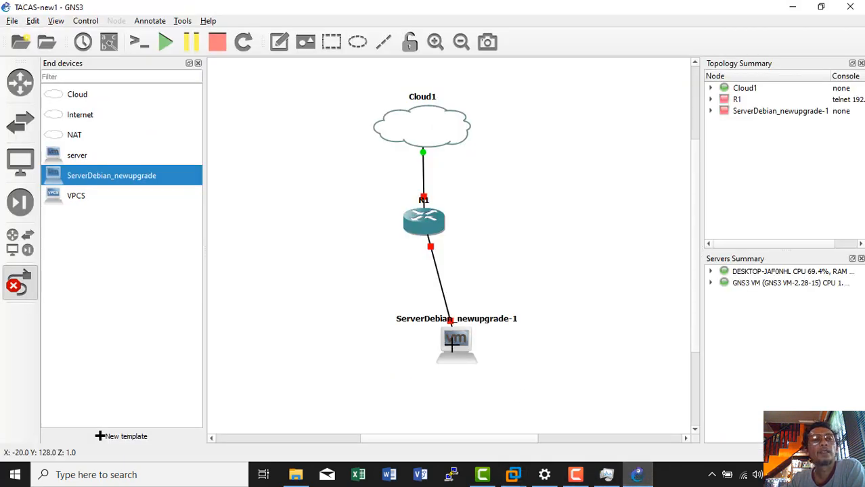
pyautogui.click(453, 345)
pyautogui.click(374, 375)
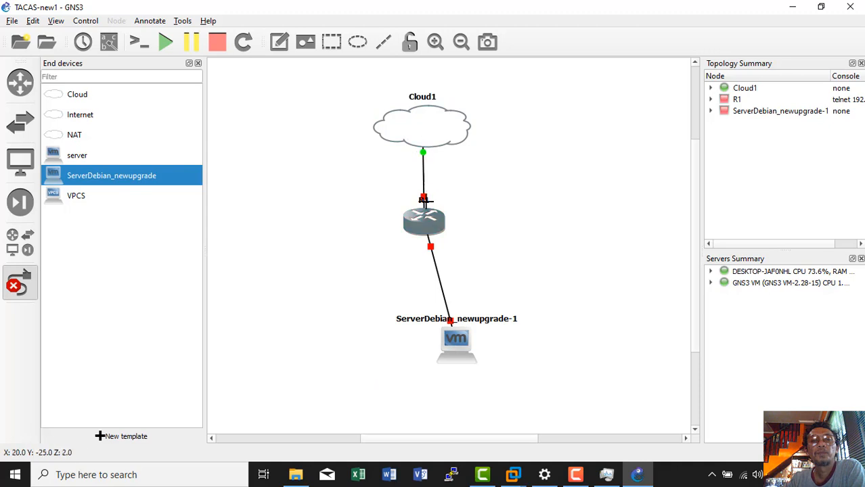
pyautogui.rightClick(422, 220)
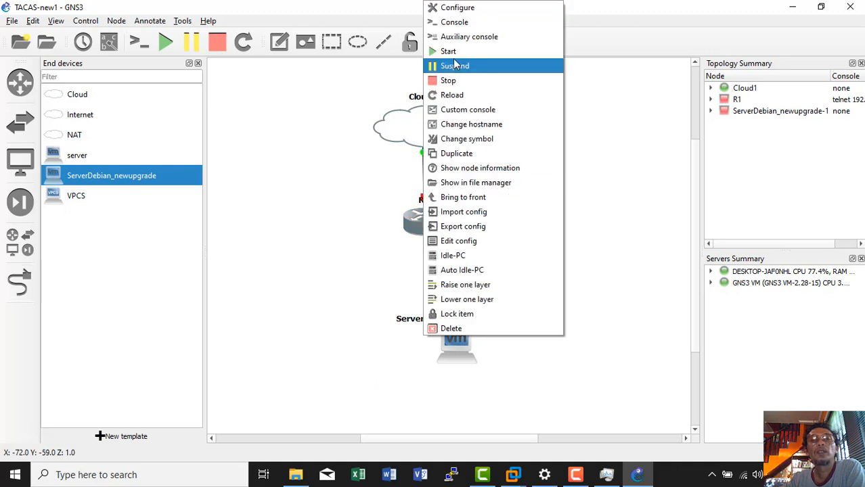
pyautogui.click(661, 310)
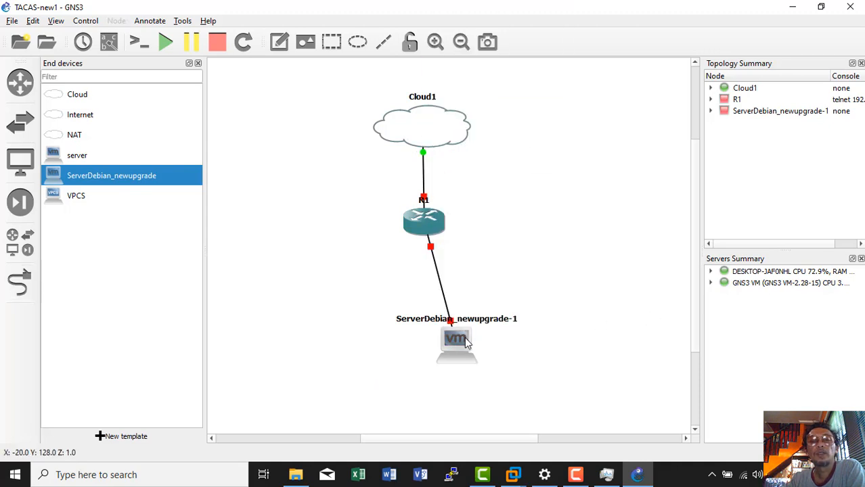
pyautogui.rightClick(466, 340)
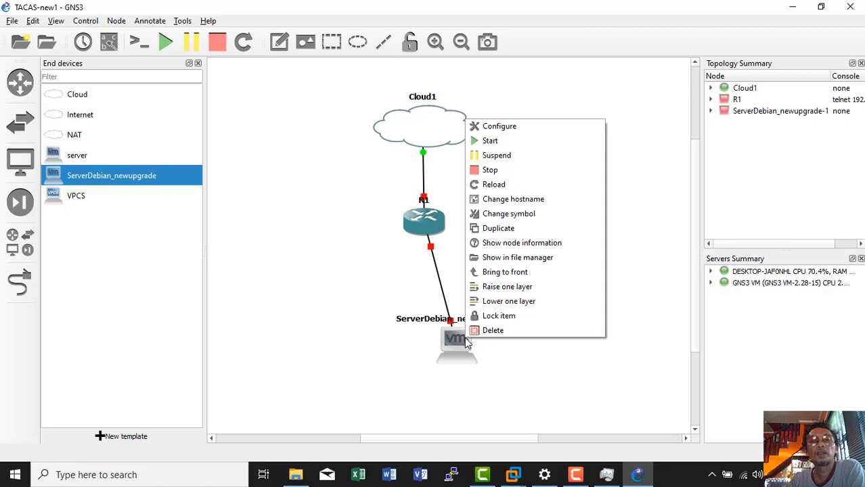
pyautogui.click(399, 367)
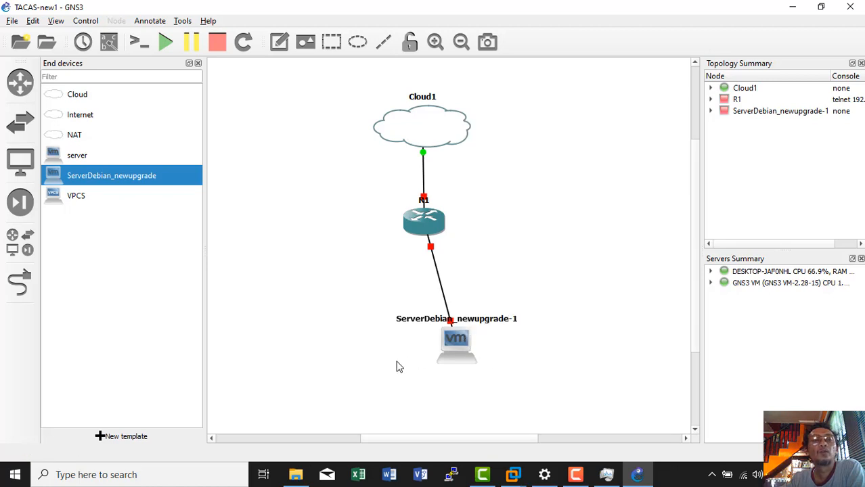